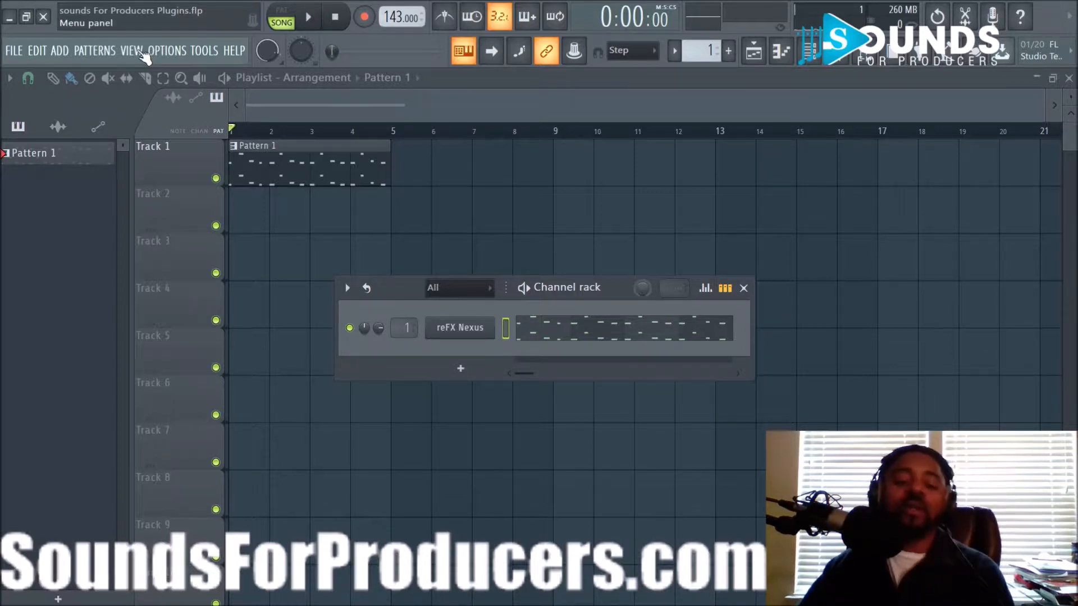
Audition the song and select Insert 1 in the mixer as the track carrying the melody
click(308, 17)
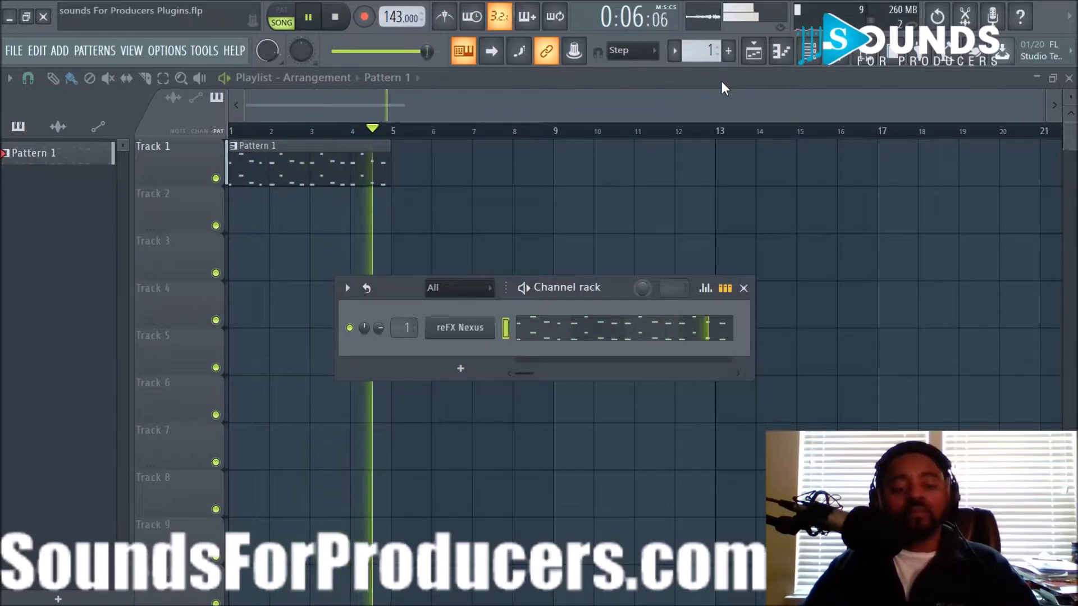
key(space)
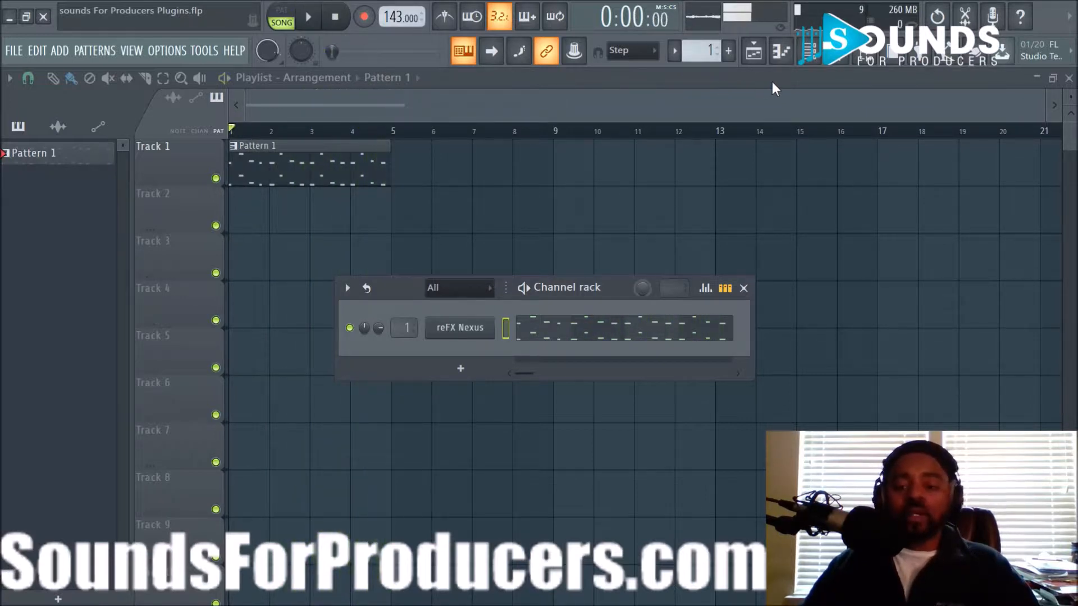
click(834, 68)
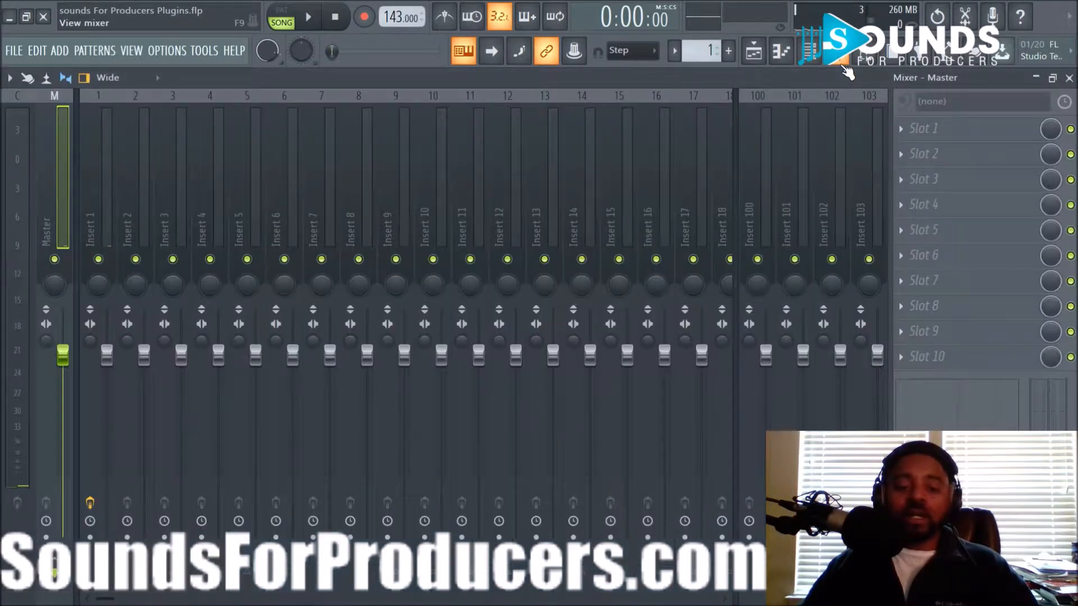
key(space)
click(99, 180)
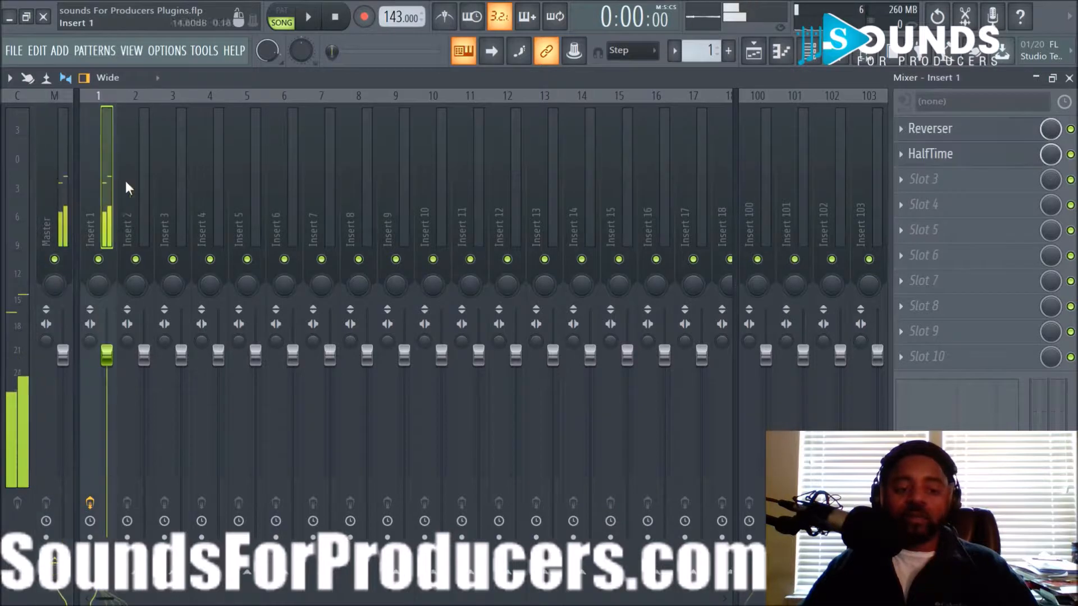
key(space)
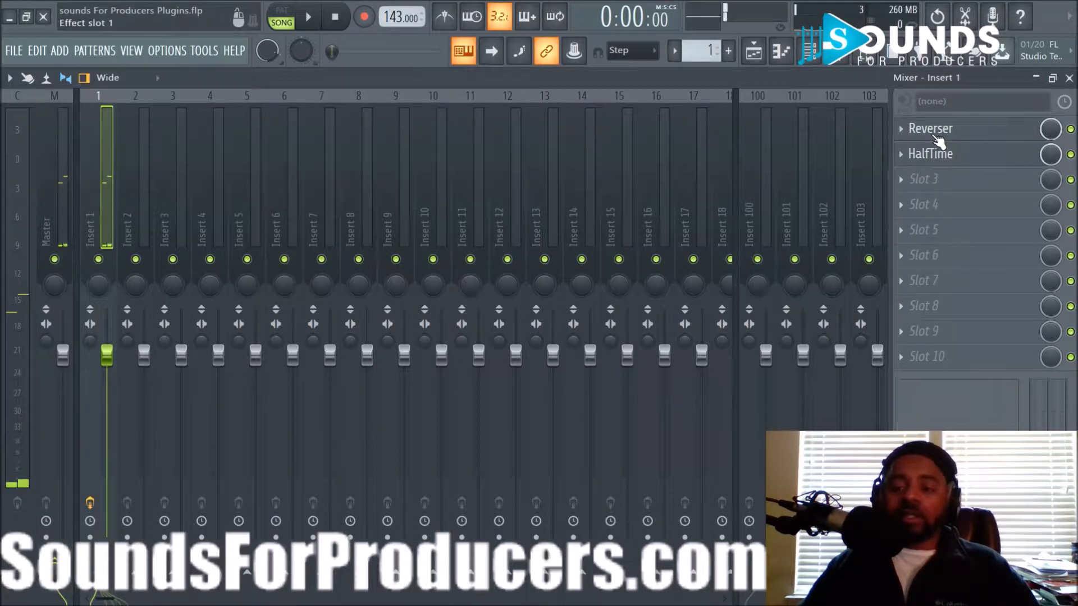
Add Fruity Parametric EQ 2 to Insert 1 and move it to the first effect slot, ahead of Reverser
click(914, 186)
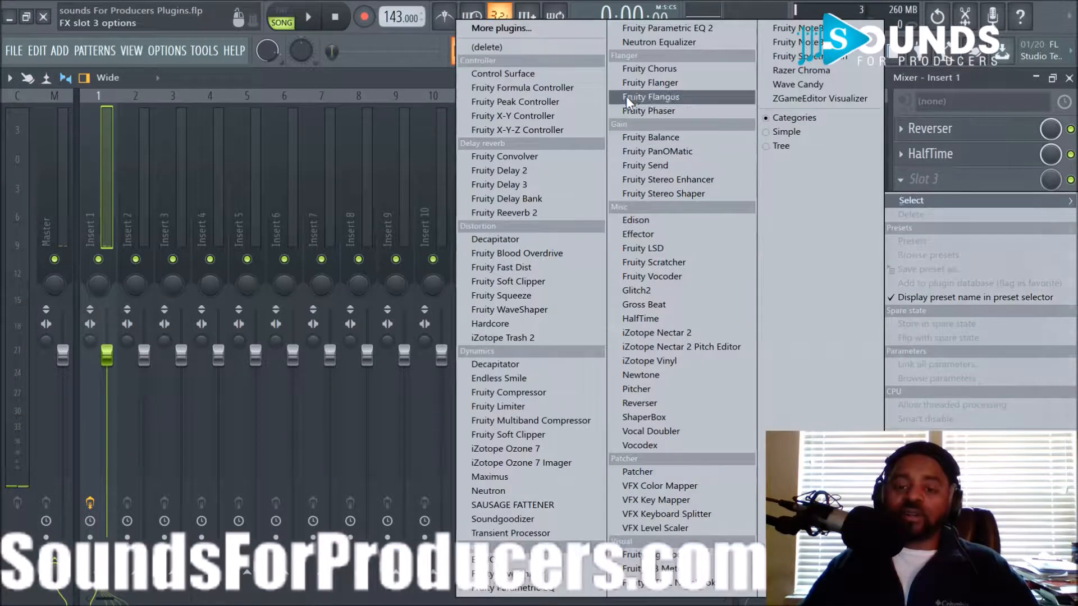
click(650, 35)
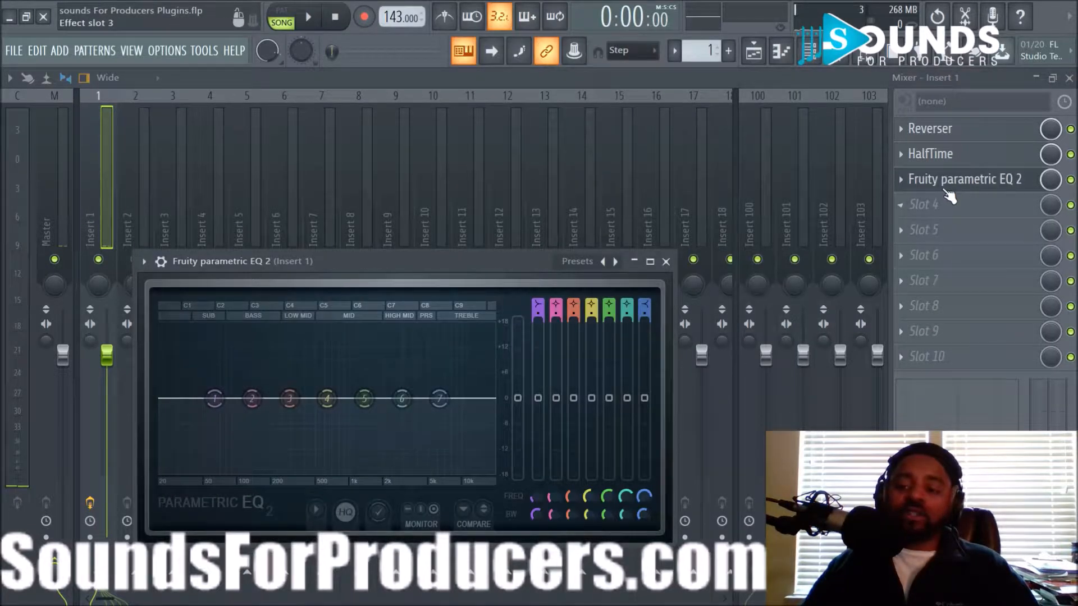
drag(948, 181, 945, 138)
drag(511, 257, 533, 126)
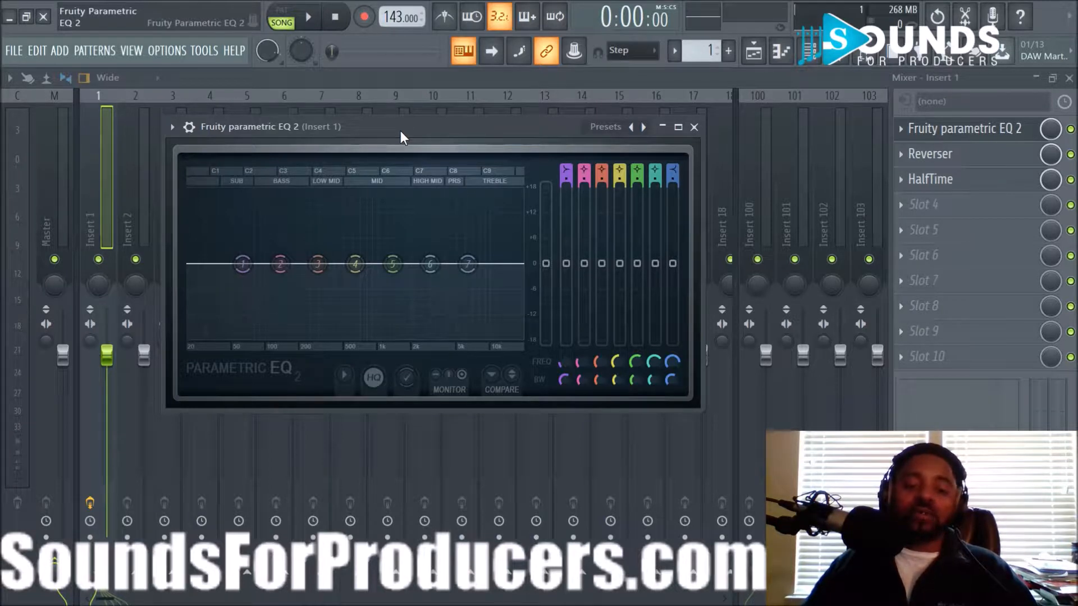
Play the song through the equalizer and enlarge the EQ window to full size
key(space)
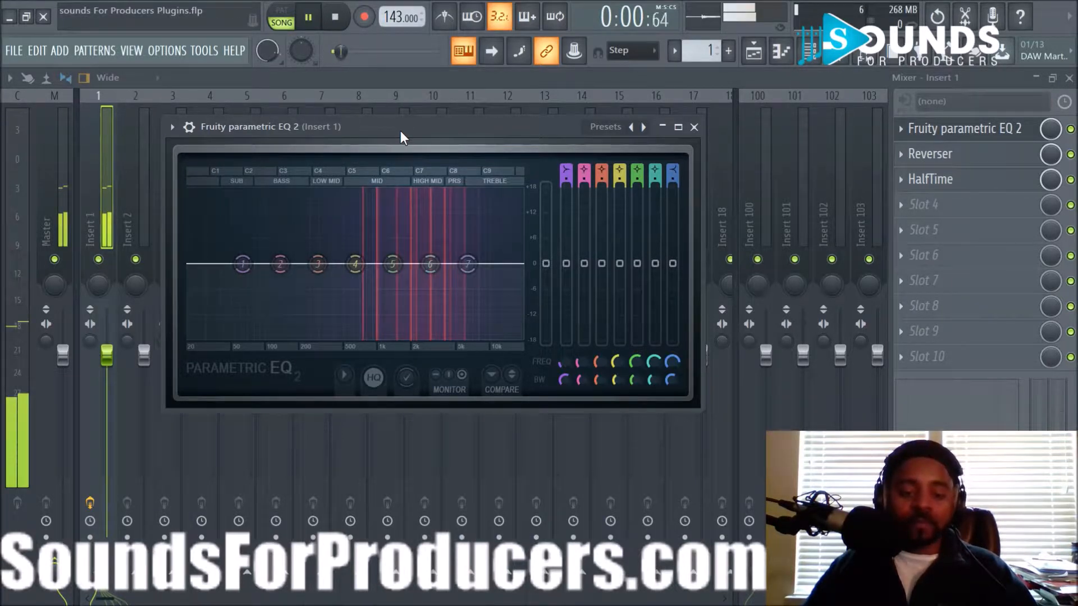
key(space)
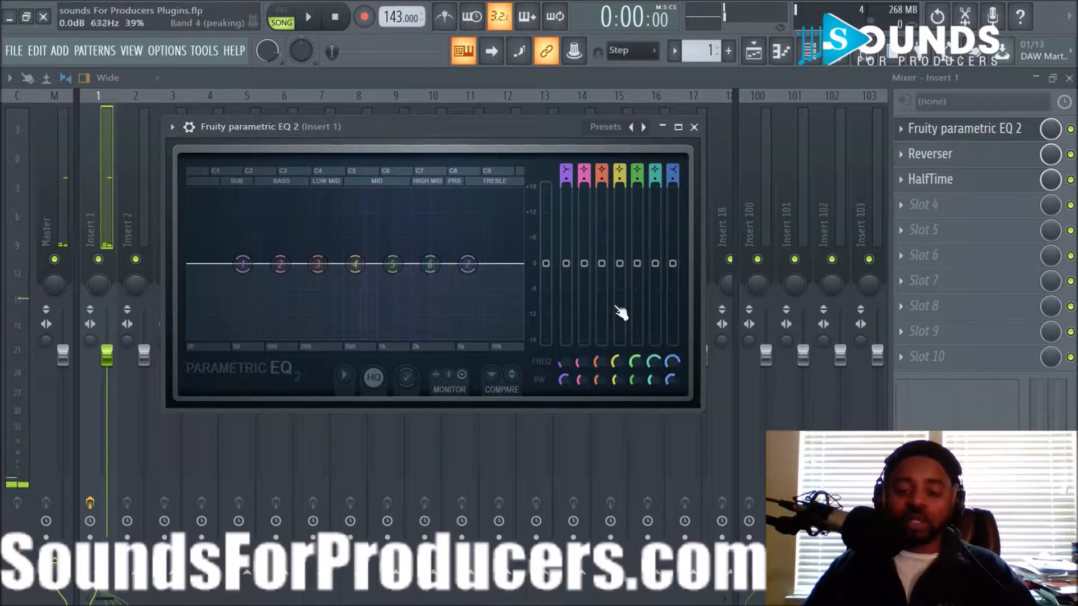
click(678, 127)
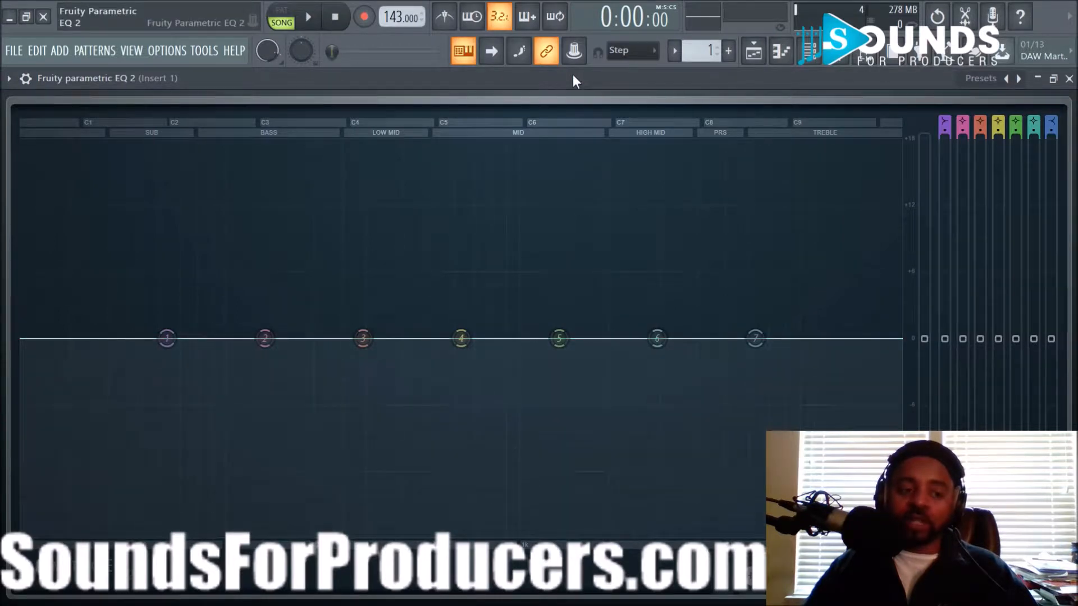
click(1053, 81)
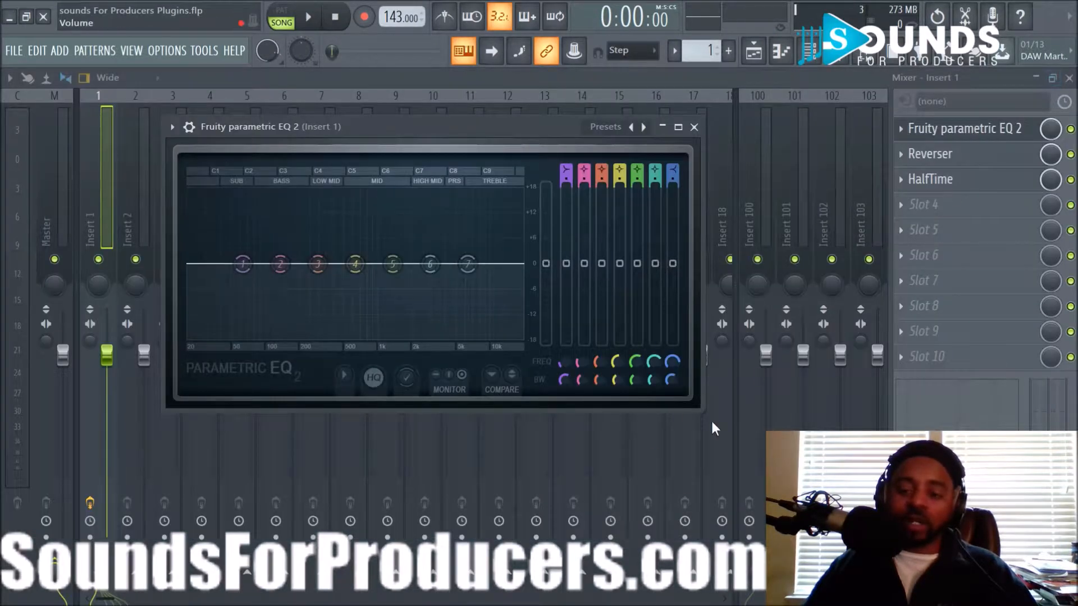
drag(702, 415, 784, 533)
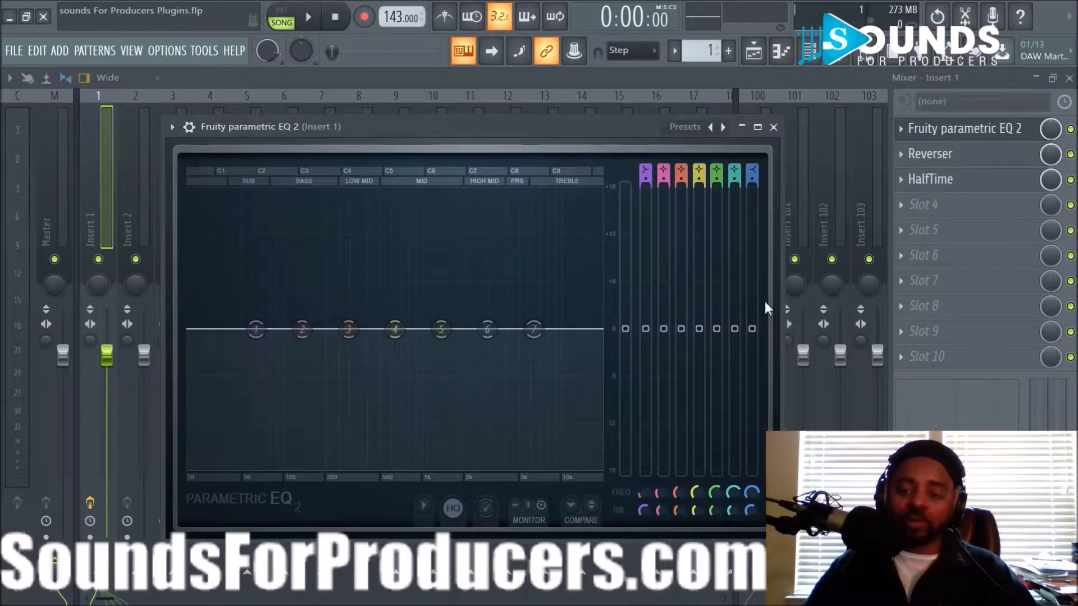
click(756, 128)
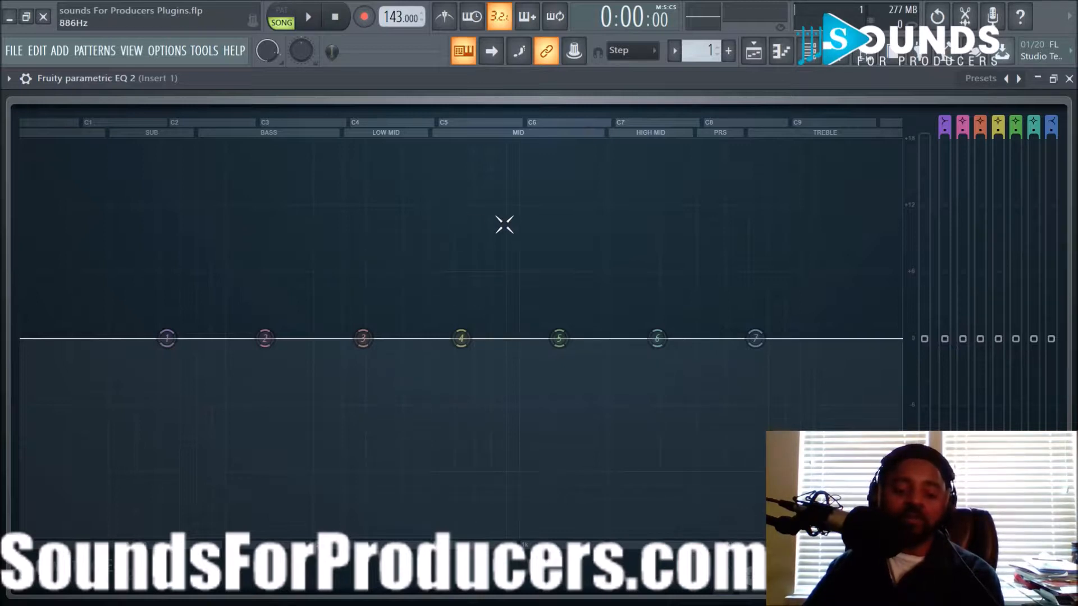
Play the song twice and examine which frequency ranges the melody occupies in the EQ spectrum
click(311, 24)
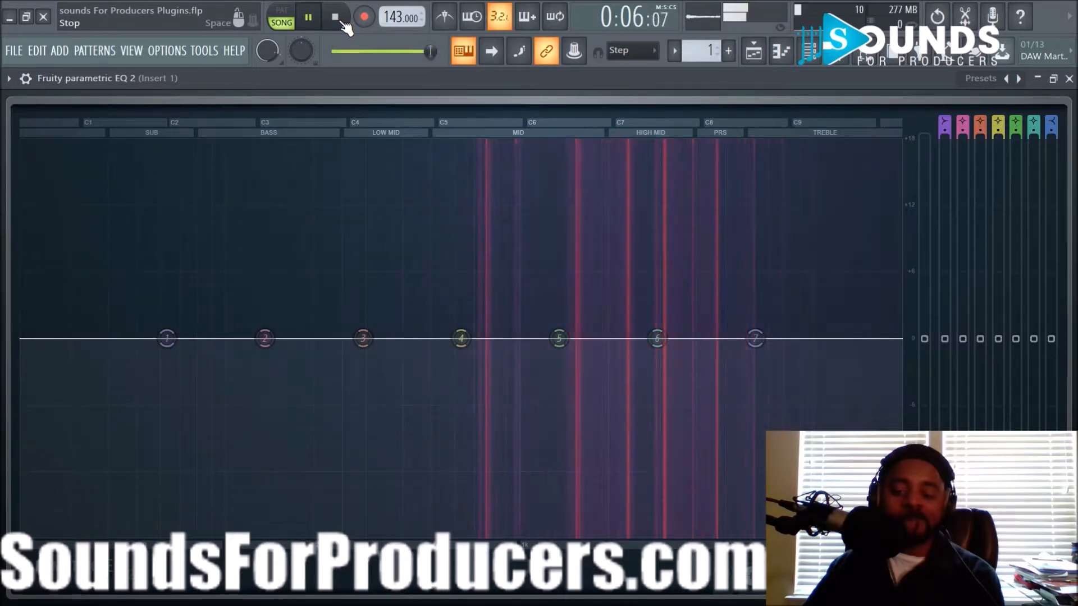
click(340, 20)
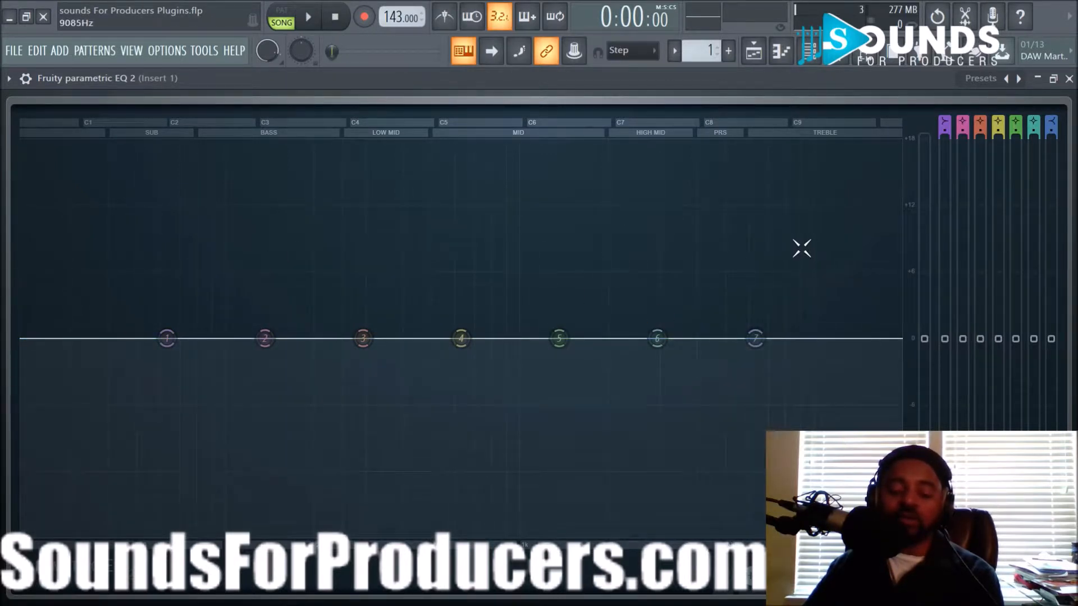
click(309, 19)
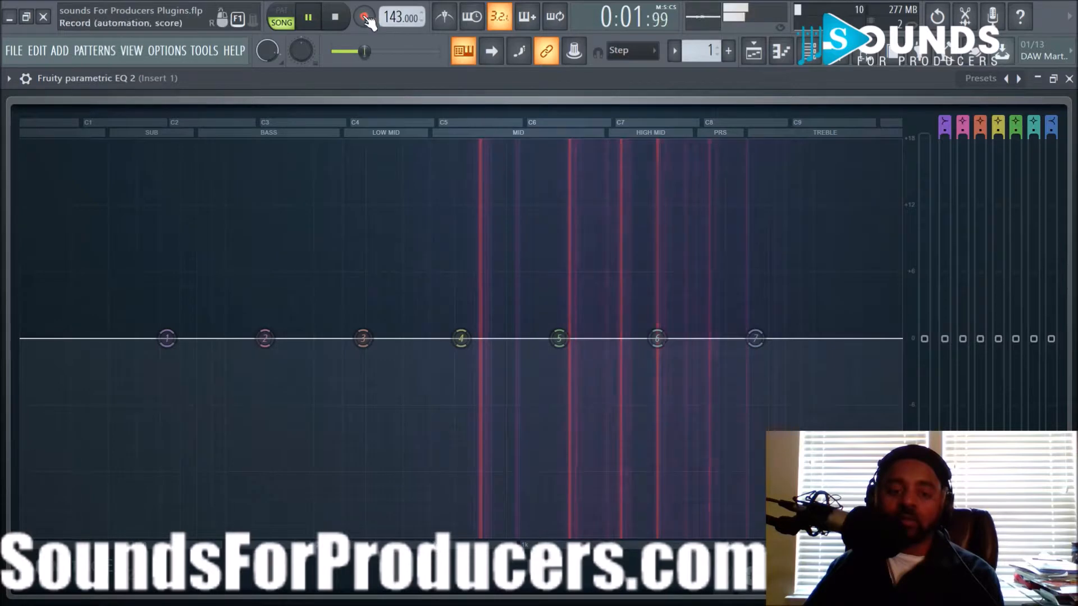
click(335, 17)
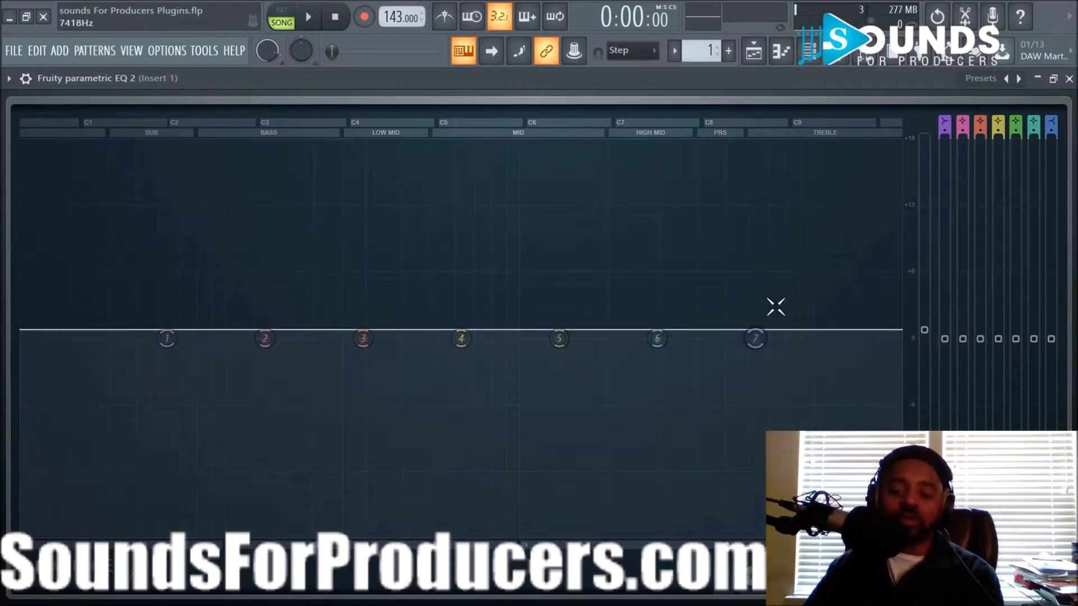
Reset the equalizer's main level to its default and audition the song through the flat curve
right_click(925, 332)
click(934, 342)
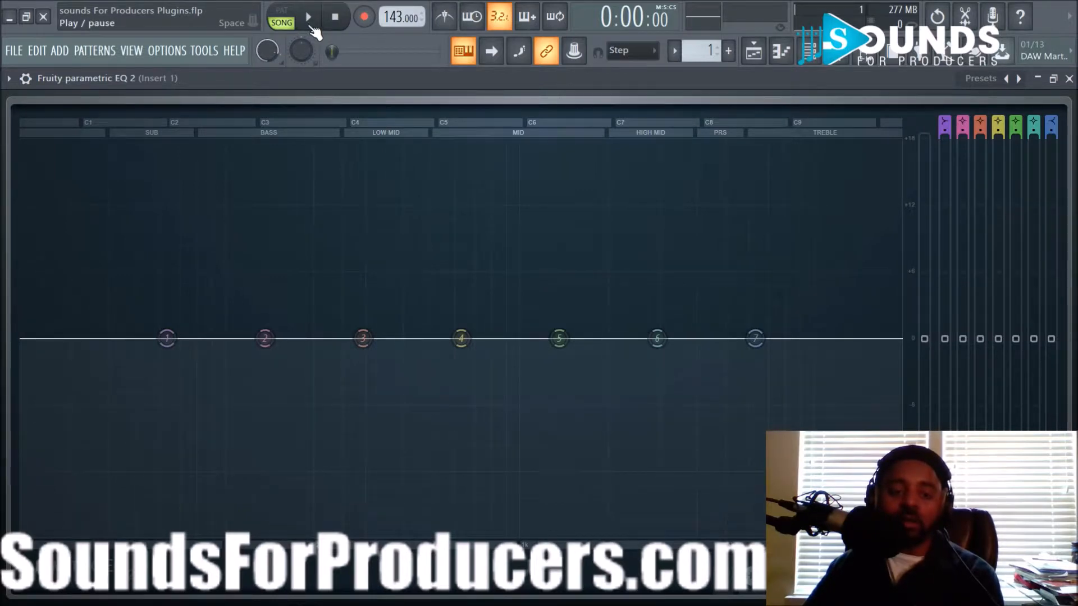
click(311, 25)
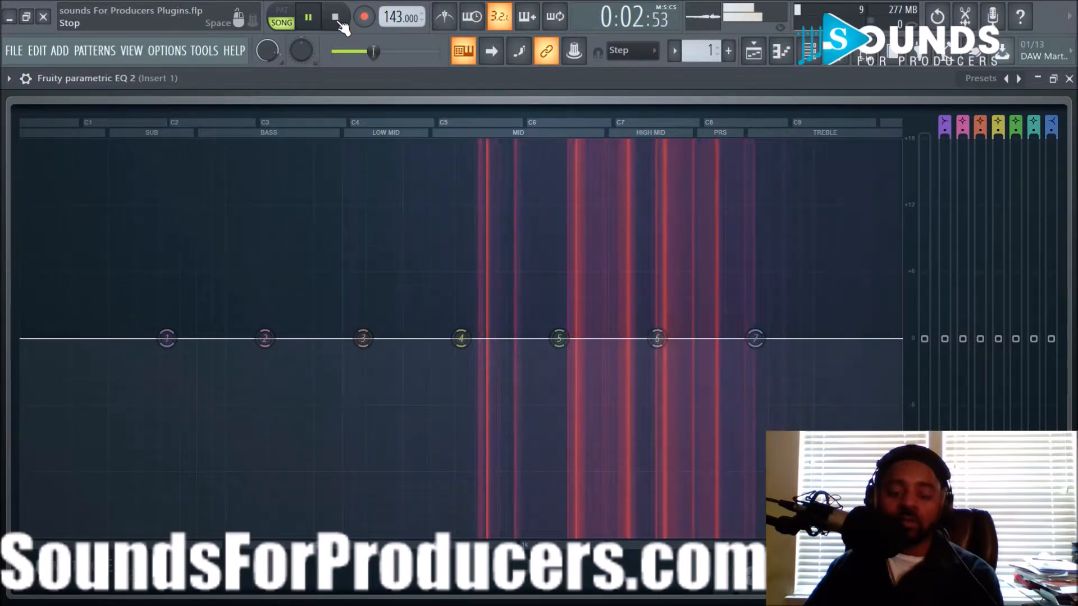
click(339, 22)
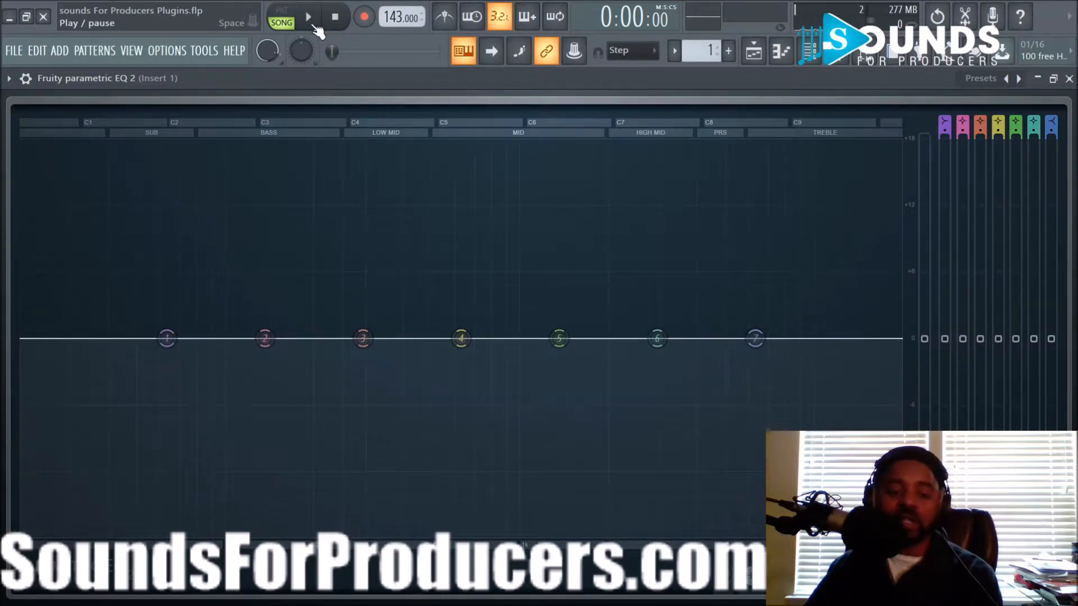
Lower EQ band 1 to -18 dB at about 371 Hz while the song plays, cutting the low frequencies
click(314, 26)
drag(167, 338, 393, 536)
key(space)
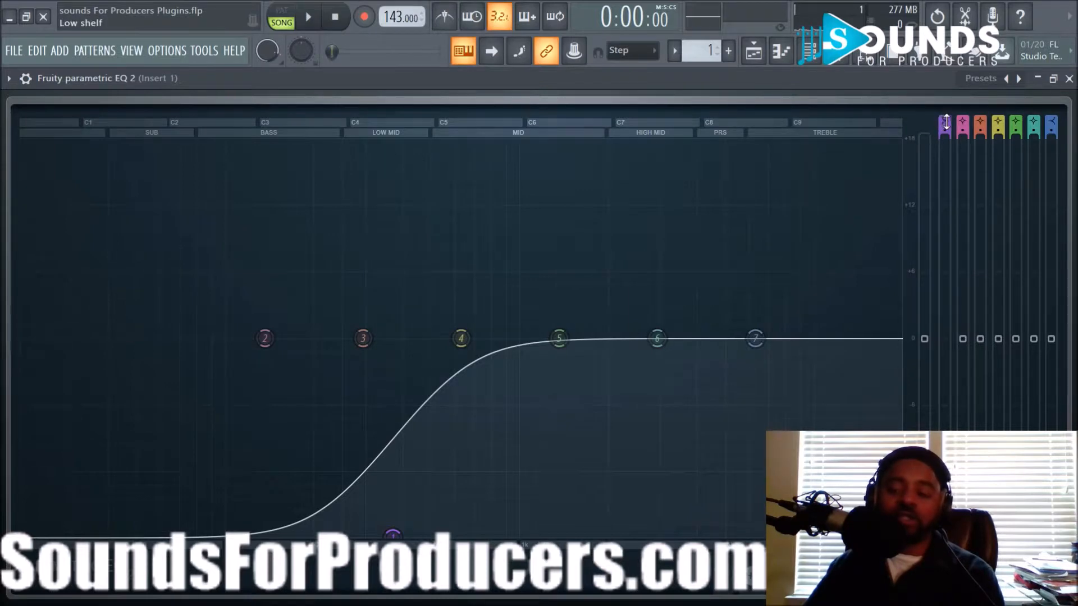
Try other filter types on band 1, including high shelf, and reset it to low shelf
drag(945, 122, 944, 183)
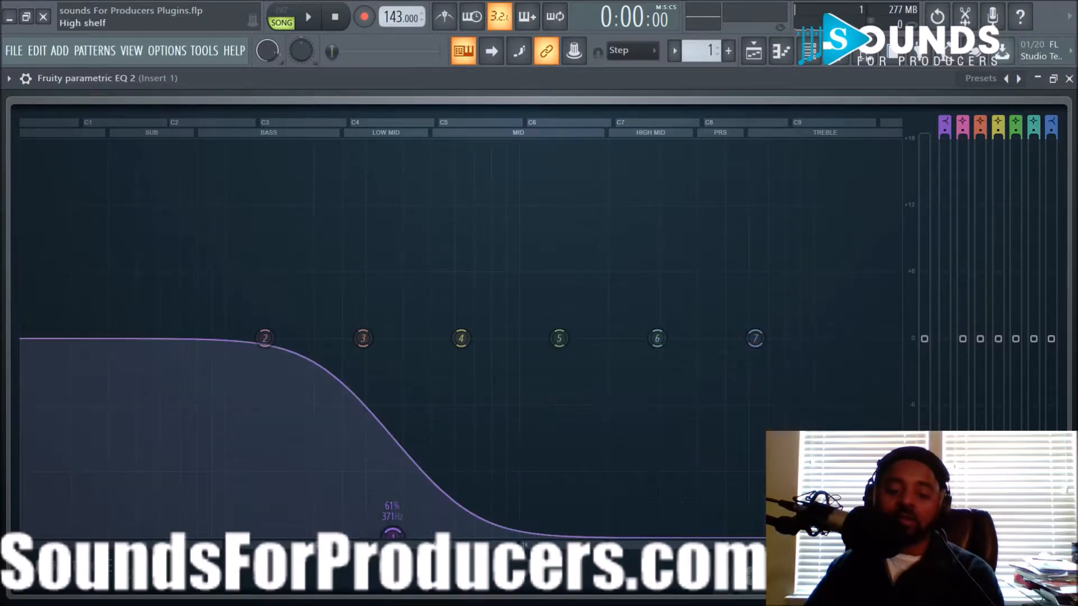
drag(940, 120, 940, 108)
right_click(942, 119)
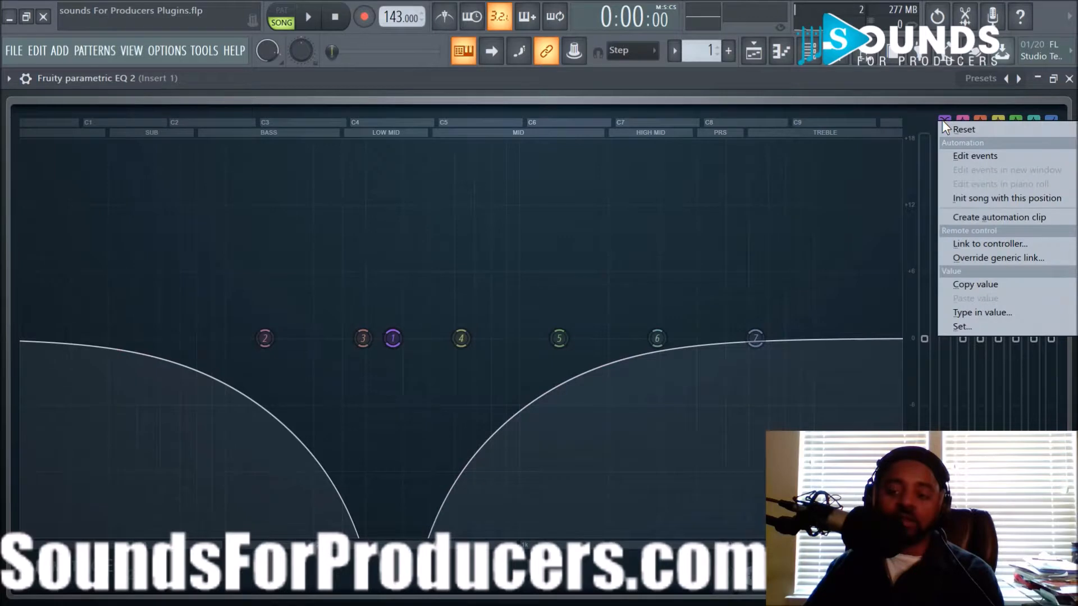
click(957, 130)
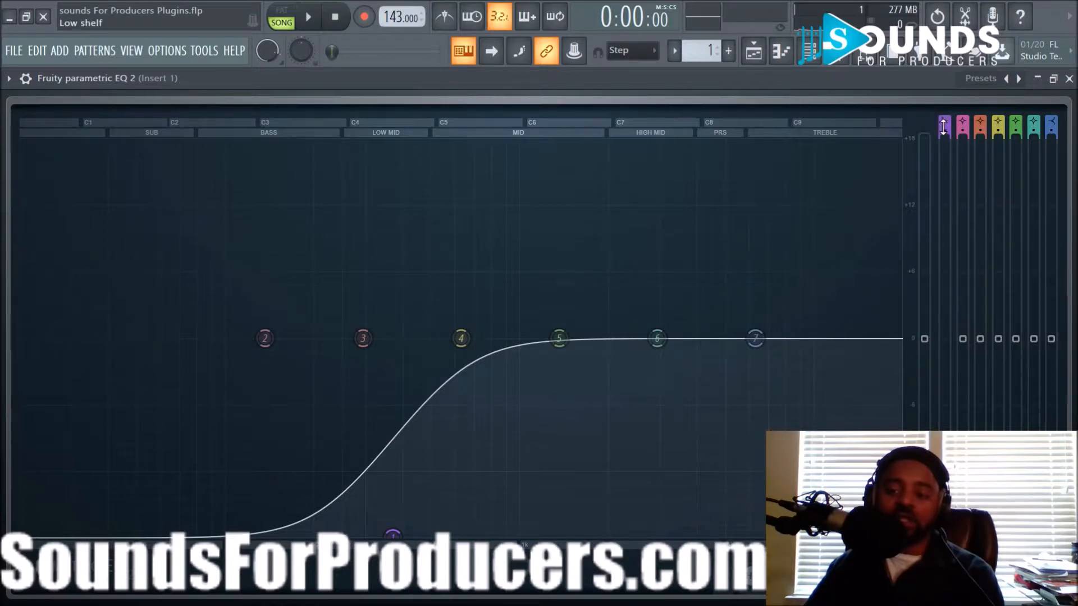
Compare gentle and steep slopes on band 1, set the slope to Steep 8 and audition the song
scroll(945, 129, up, 2)
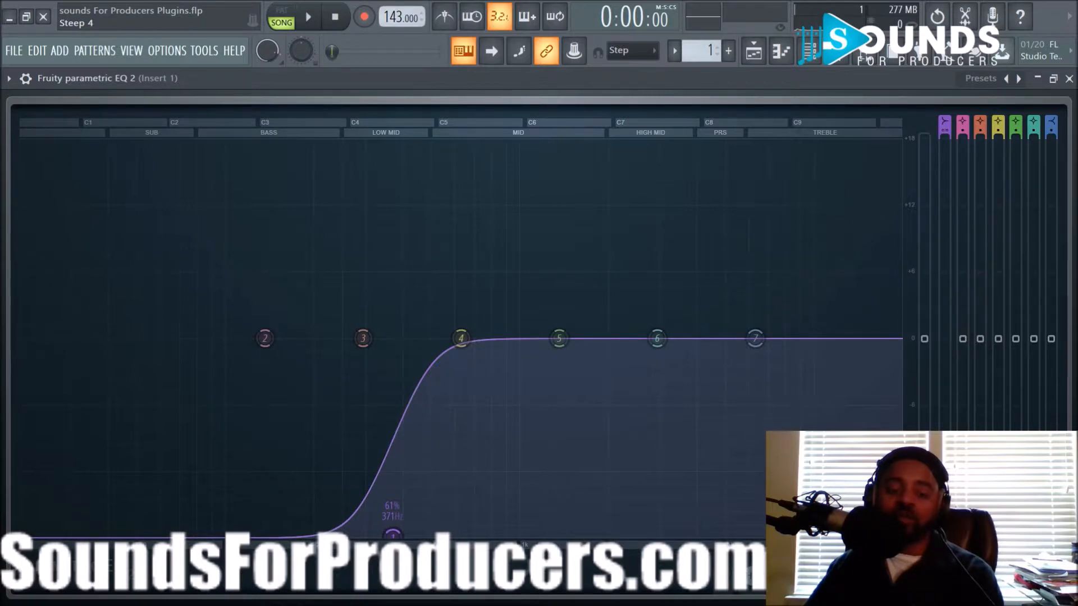
scroll(945, 129, up, 1)
scroll(945, 129, up, 1)
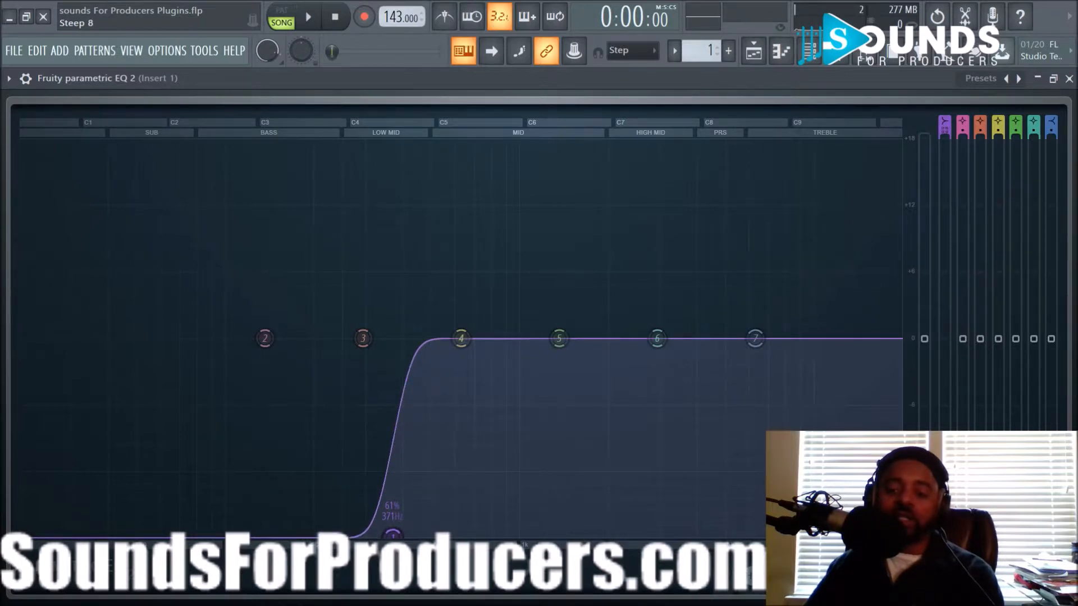
scroll(945, 130, down, 6)
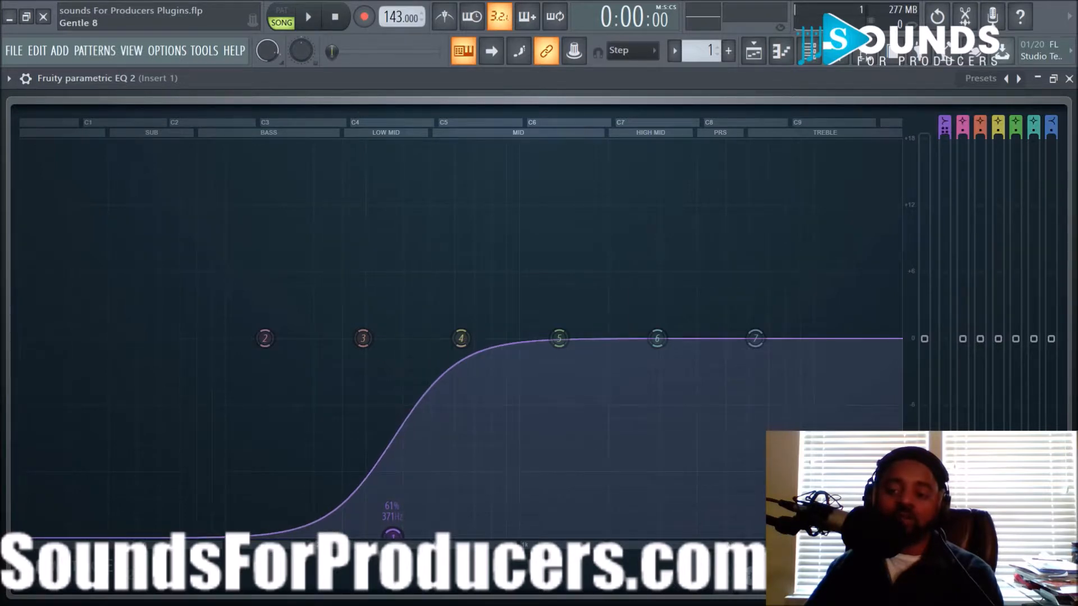
scroll(393, 536, up, 6)
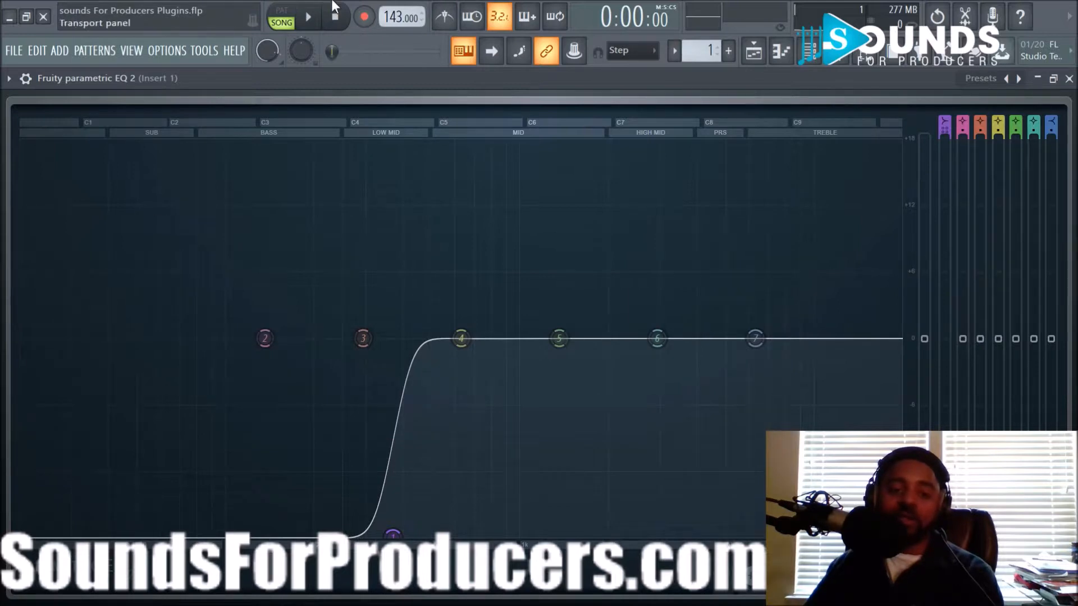
click(322, 18)
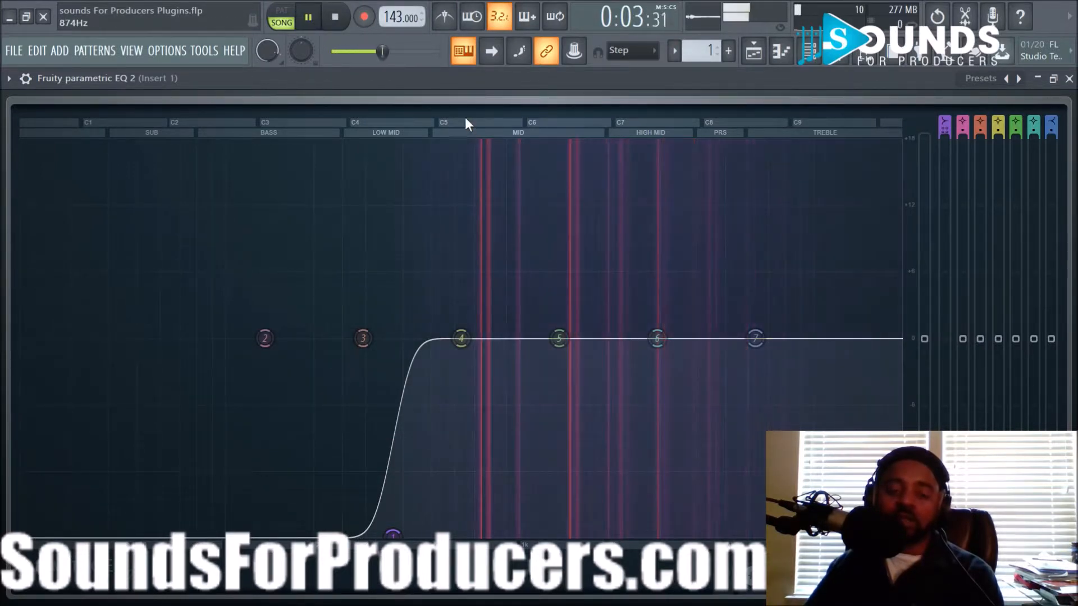
click(335, 22)
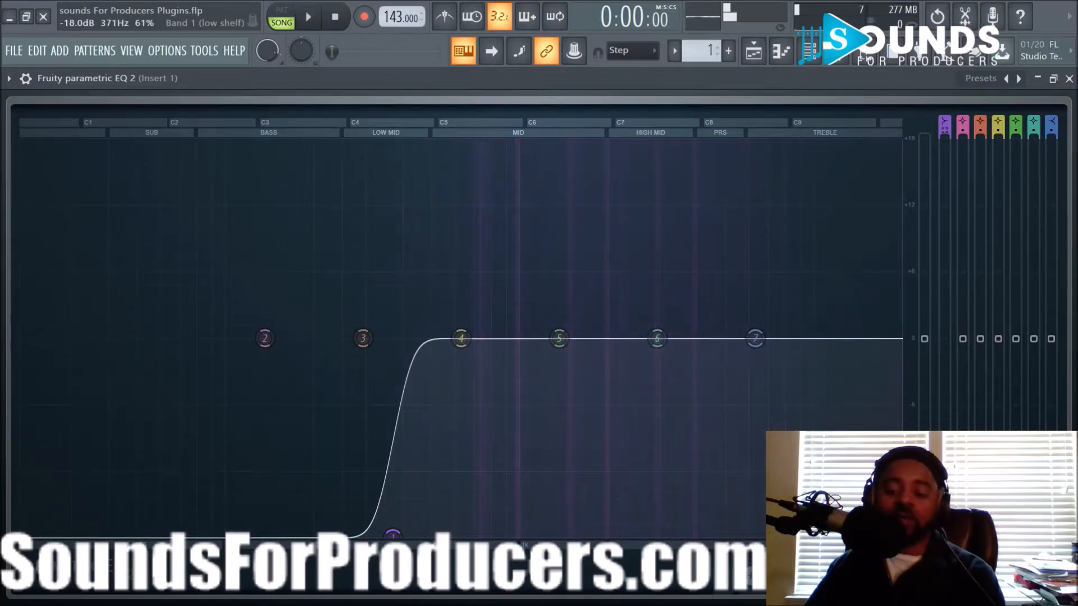
Adjust band 1's low cut to about 404 Hz with a bandwidth of 53%
mouse_move(393, 536)
mouse_down()
mouse_move(450, 536)
mouse_move(310, 536)
mouse_move(412, 536)
mouse_up()
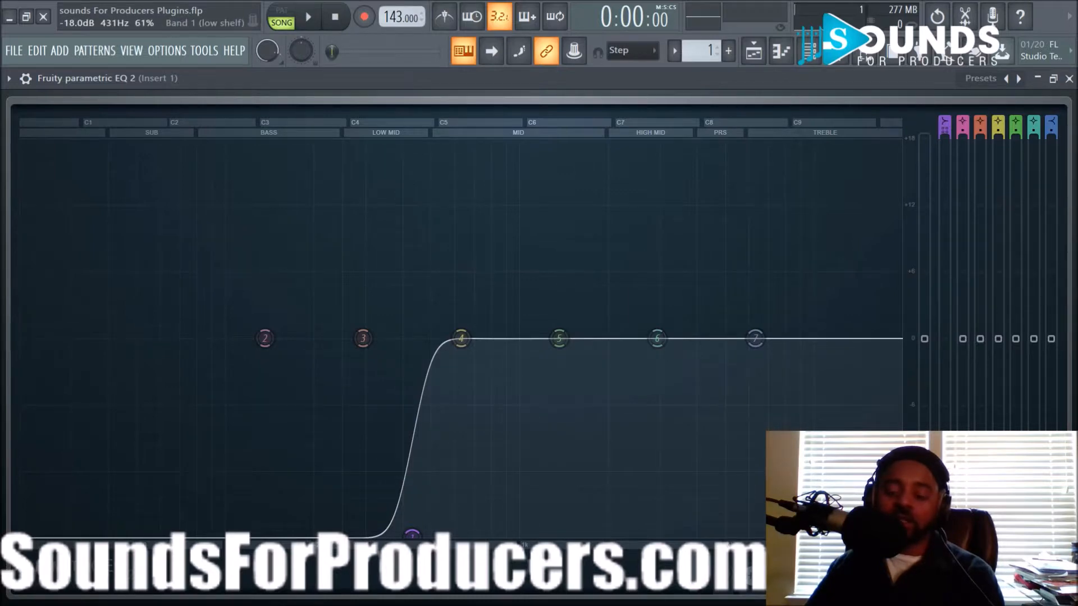
scroll(412, 534, down, 5)
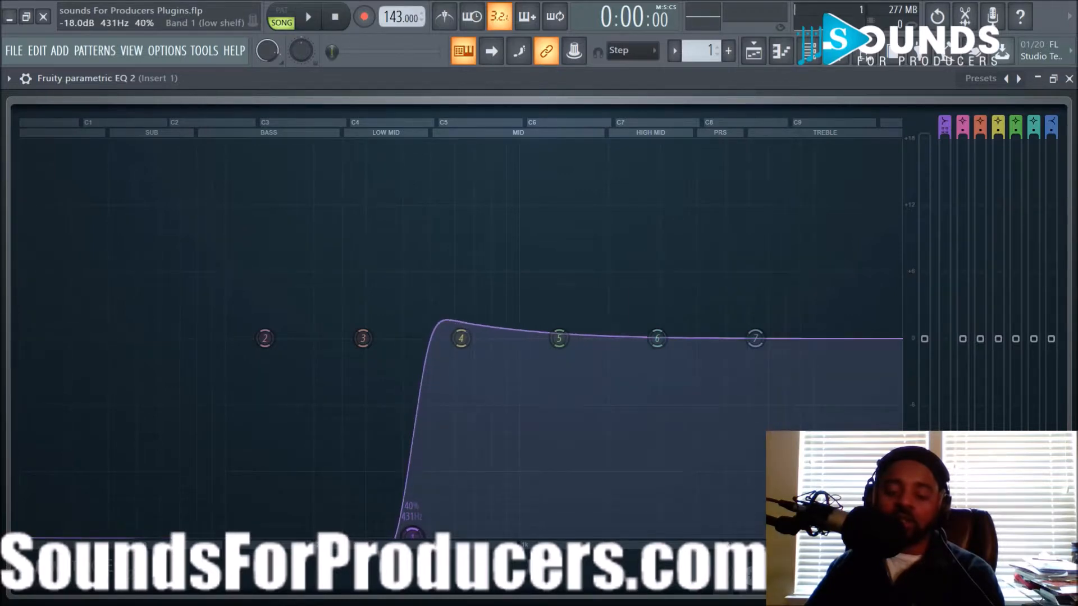
scroll(412, 534, down, 1)
scroll(412, 534, up, 6)
scroll(412, 534, up, 5)
scroll(412, 534, down, 6)
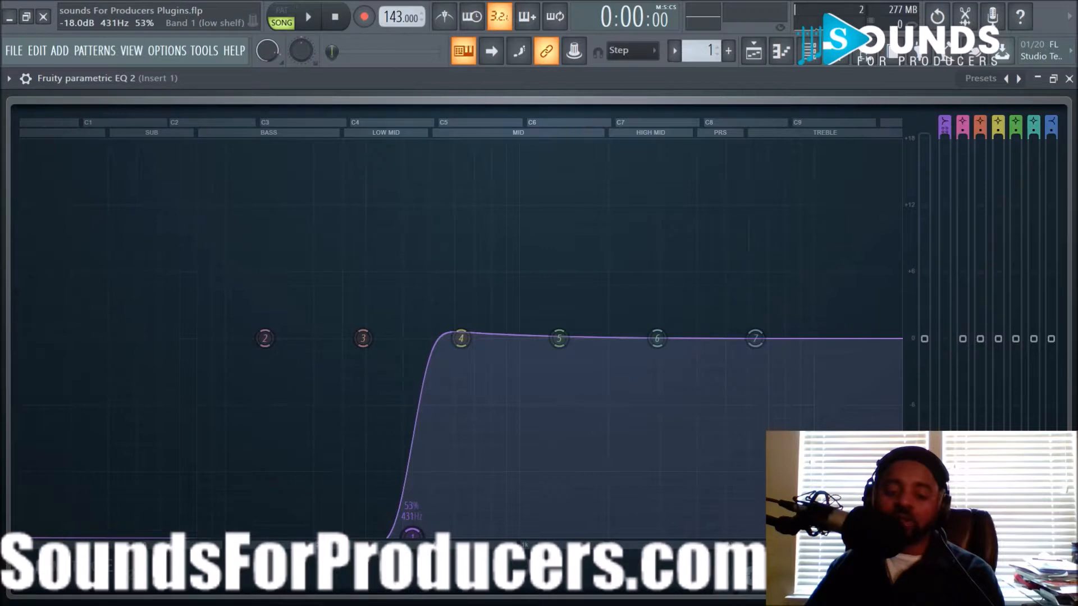
drag(412, 534, 403, 535)
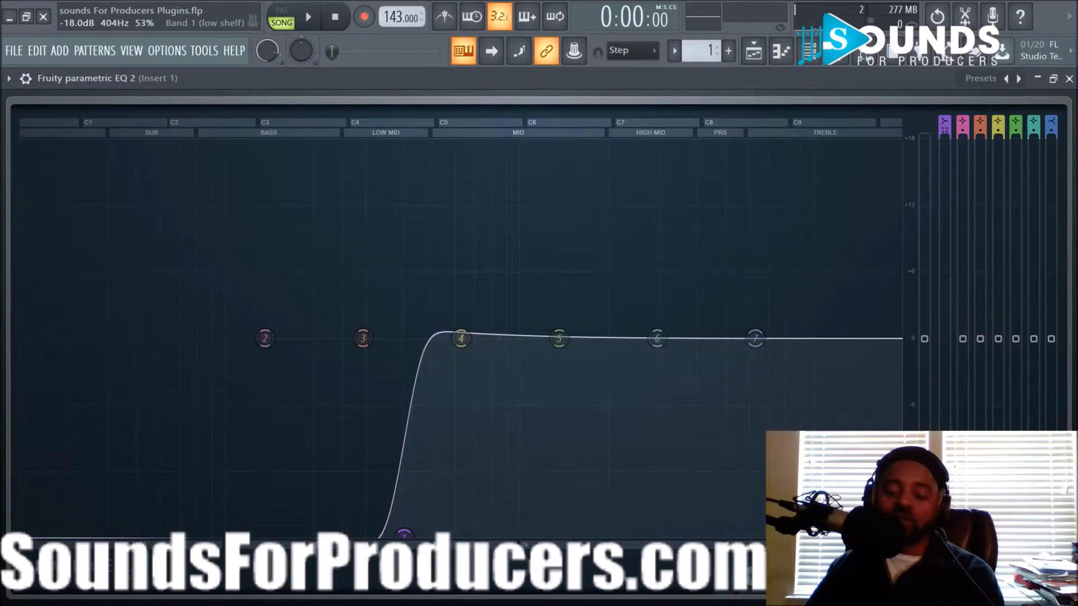
Widen band 1's bandwidth to 60% and raise its low cut to about 571 Hz while the song plays
scroll(403, 534, up, 2)
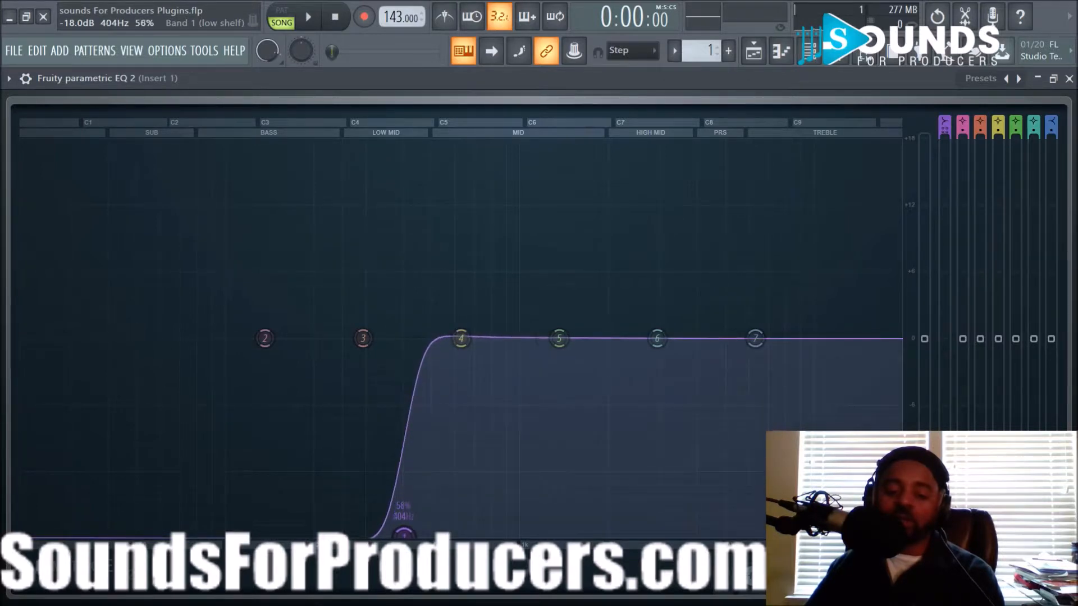
drag(404, 535, 381, 535)
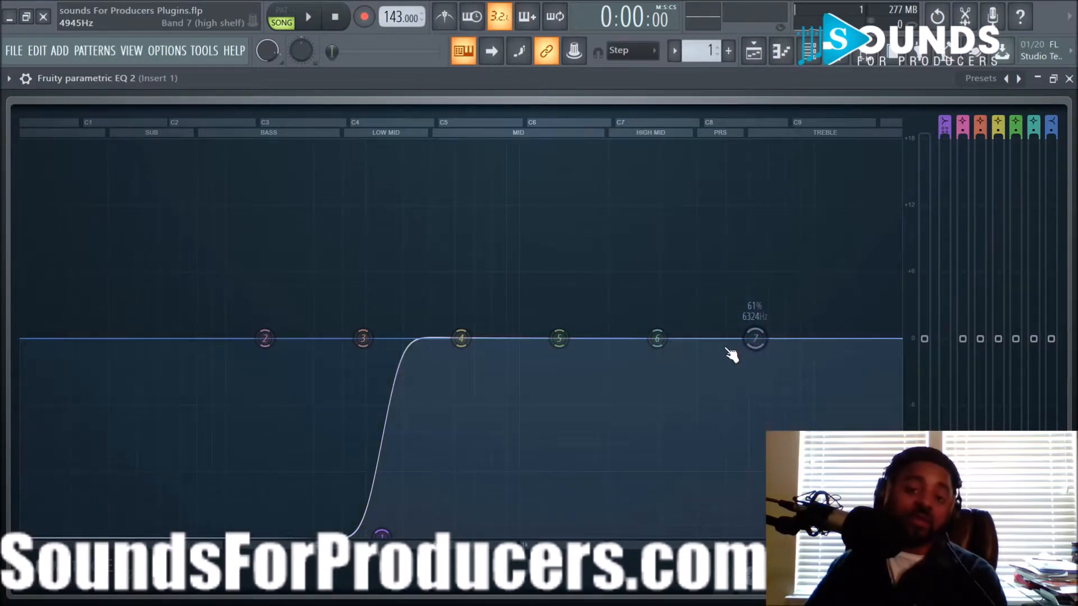
click(315, 17)
drag(382, 536, 447, 535)
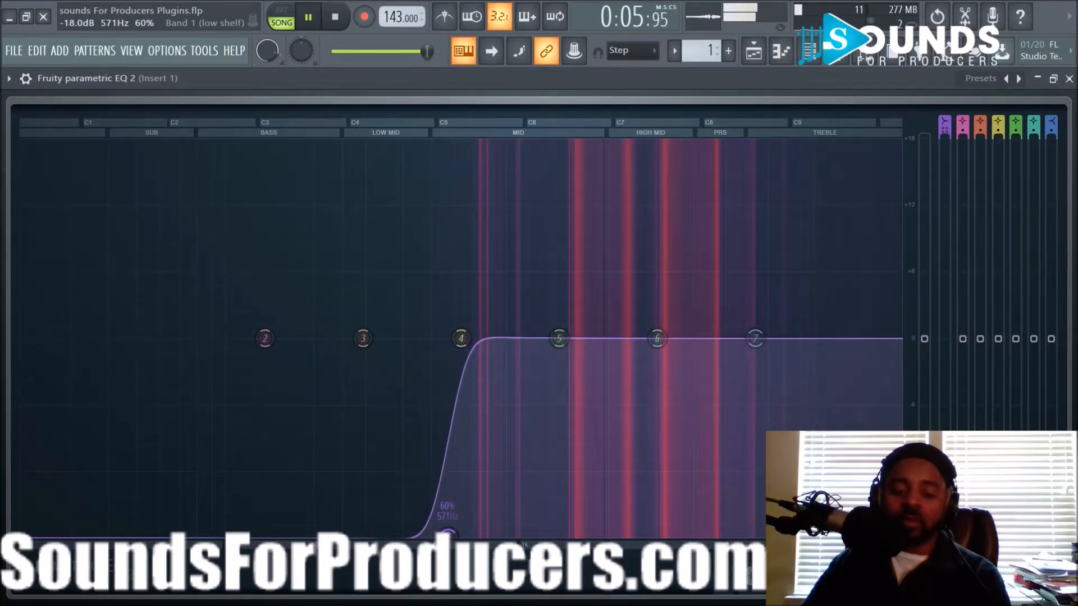
click(340, 20)
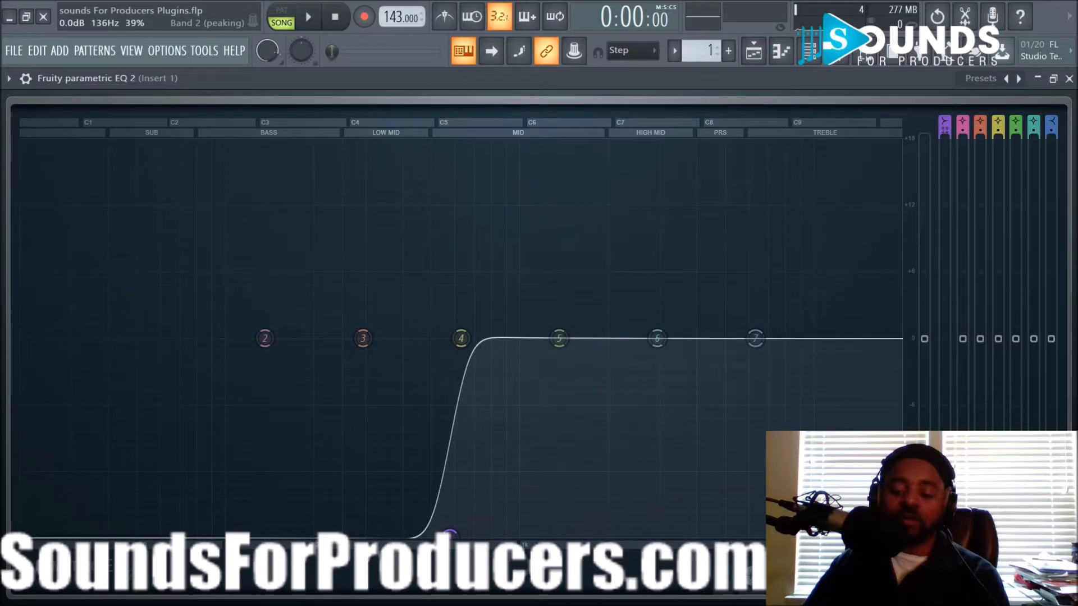
Reset band 1 and audition the song without the low cut
right_click(449, 534)
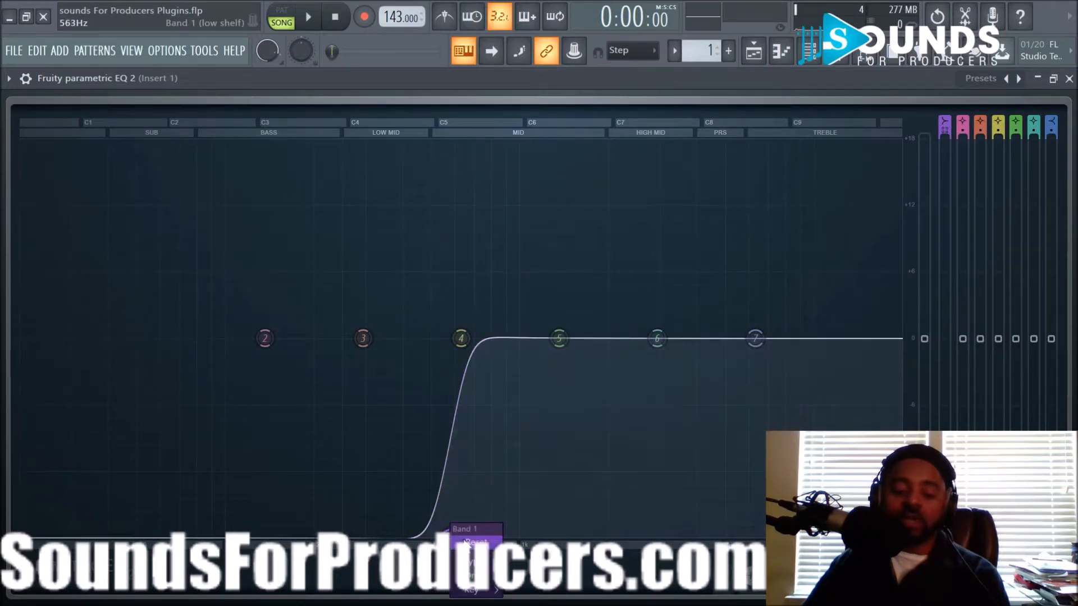
click(466, 542)
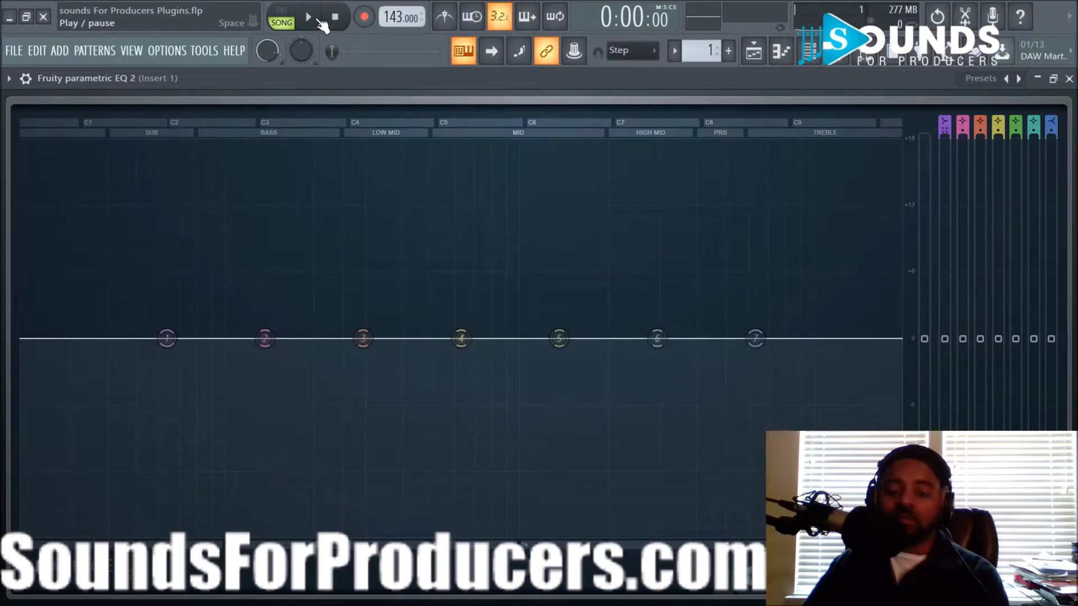
click(319, 20)
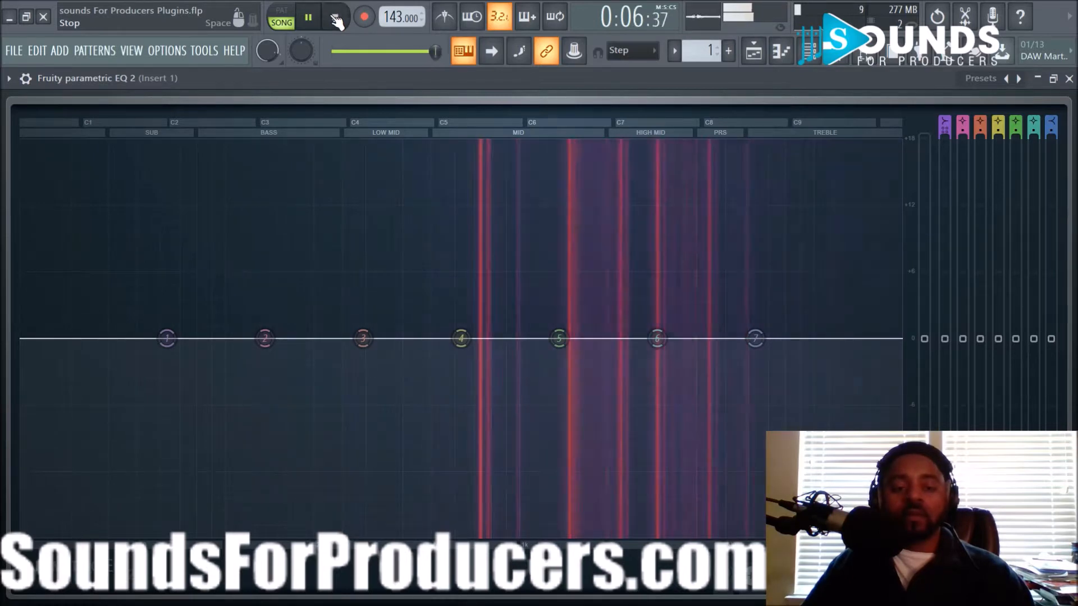
click(335, 18)
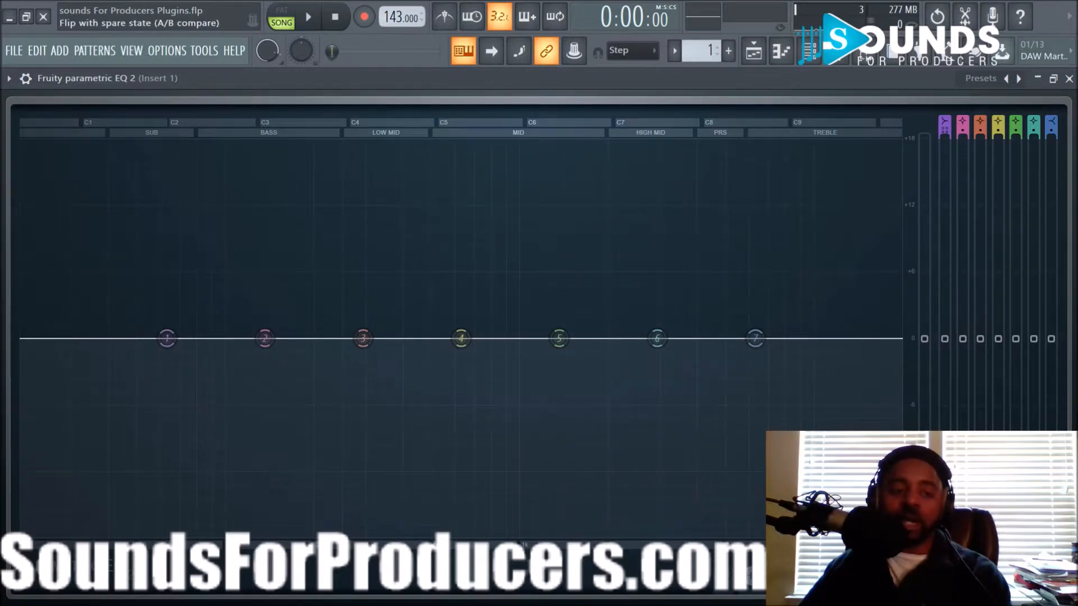
Pull band 1 back down to the deep low cut just below band 4 and audition the song
drag(167, 338, 449, 533)
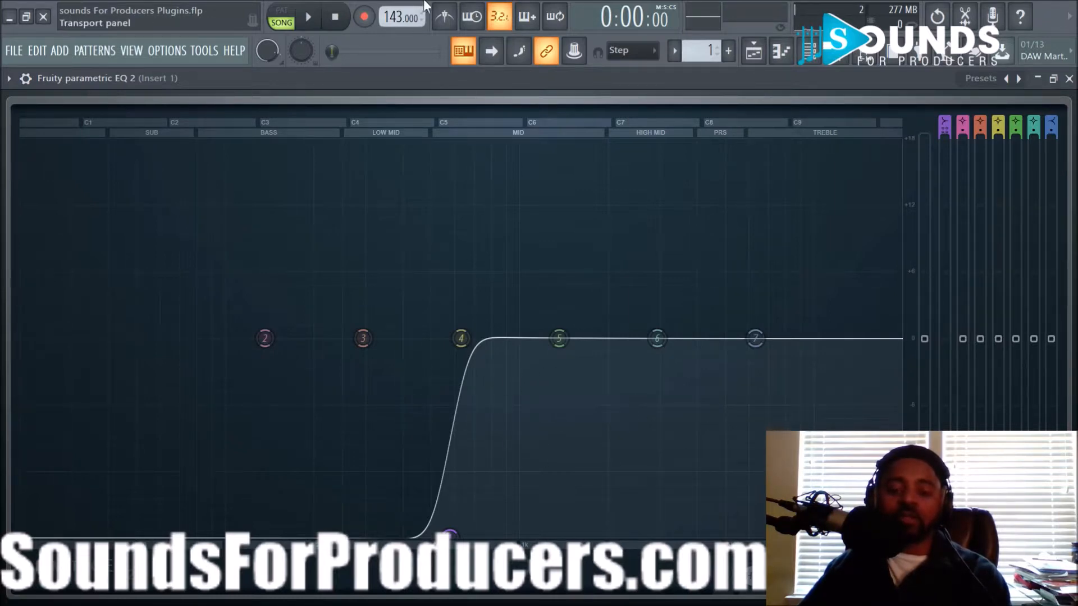
click(309, 17)
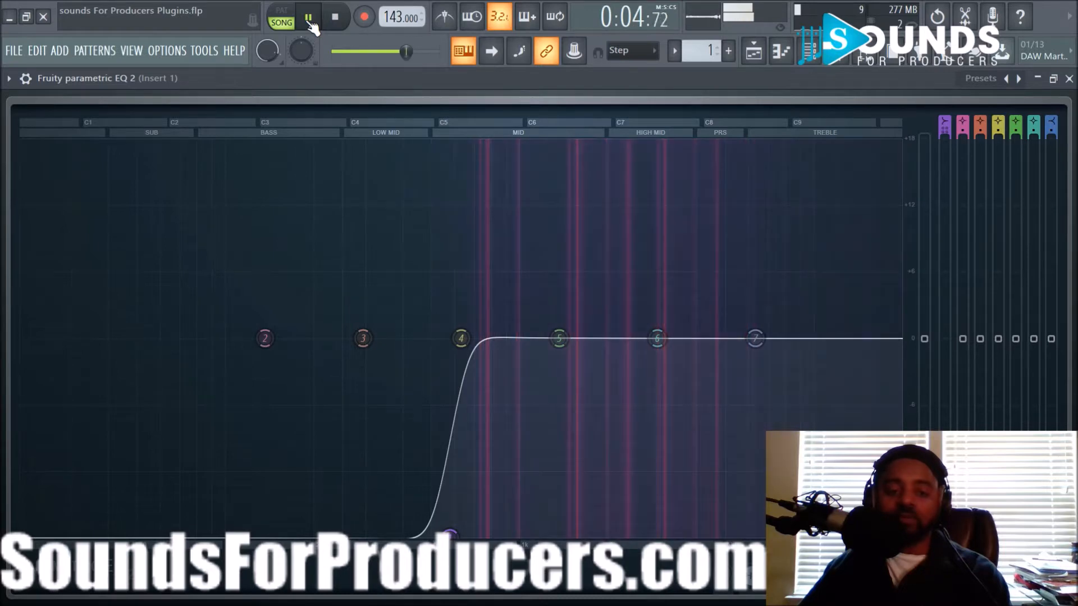
click(309, 19)
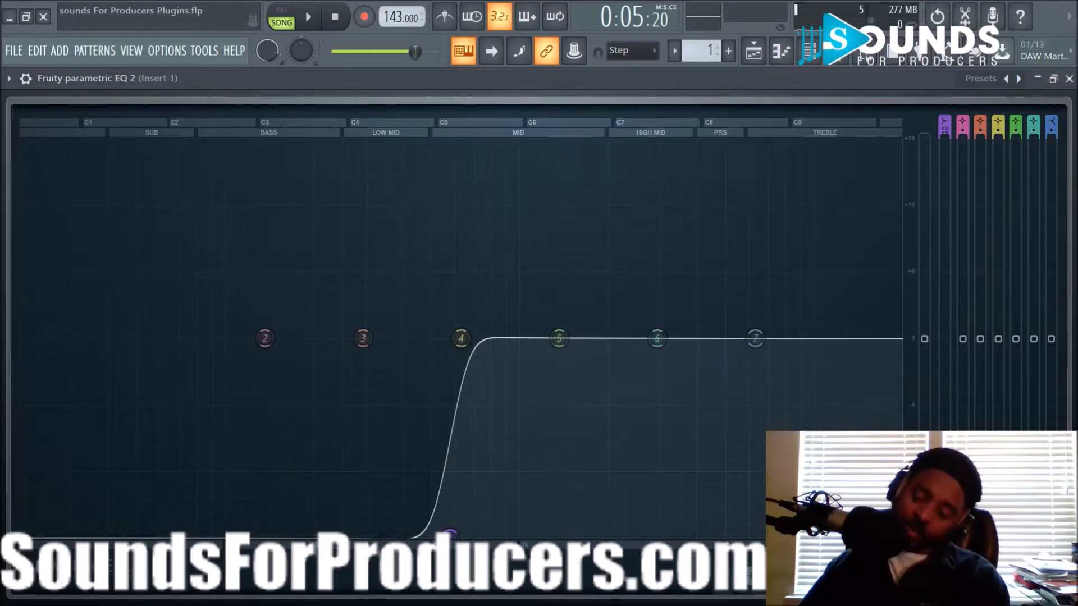
Move band 1's low cut to 620 Hz during playback, try wide and narrow bandwidths, and settle on 0%
scroll(449, 532, down, 4)
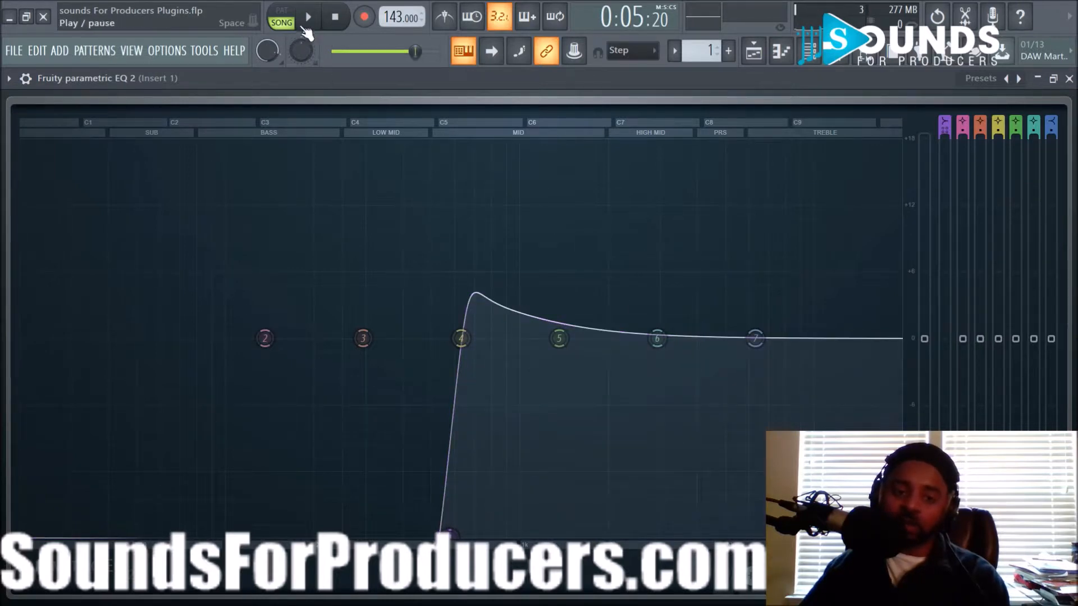
click(308, 15)
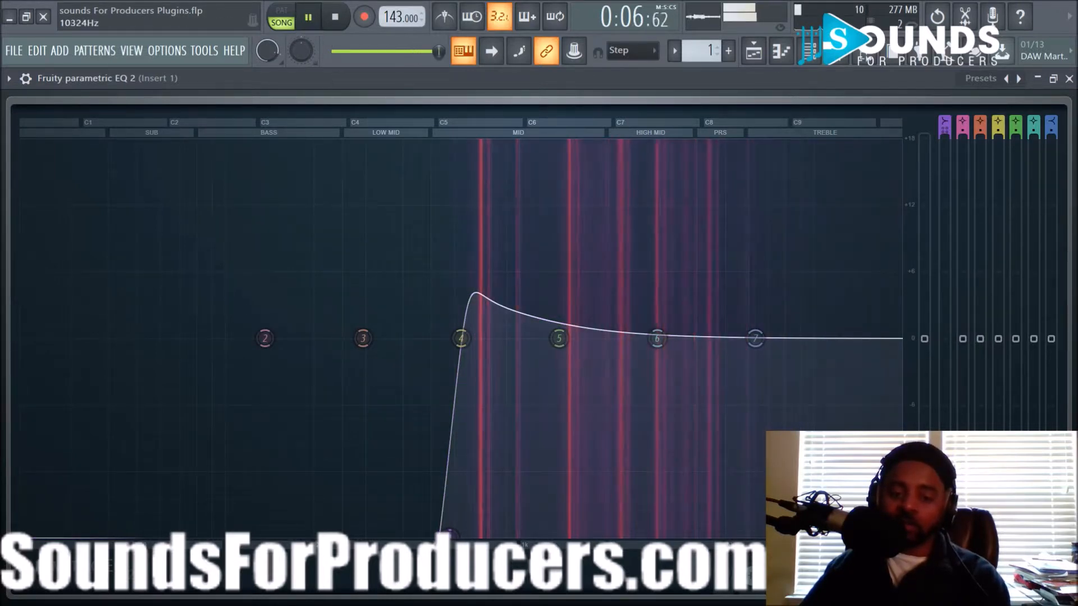
drag(449, 533, 456, 534)
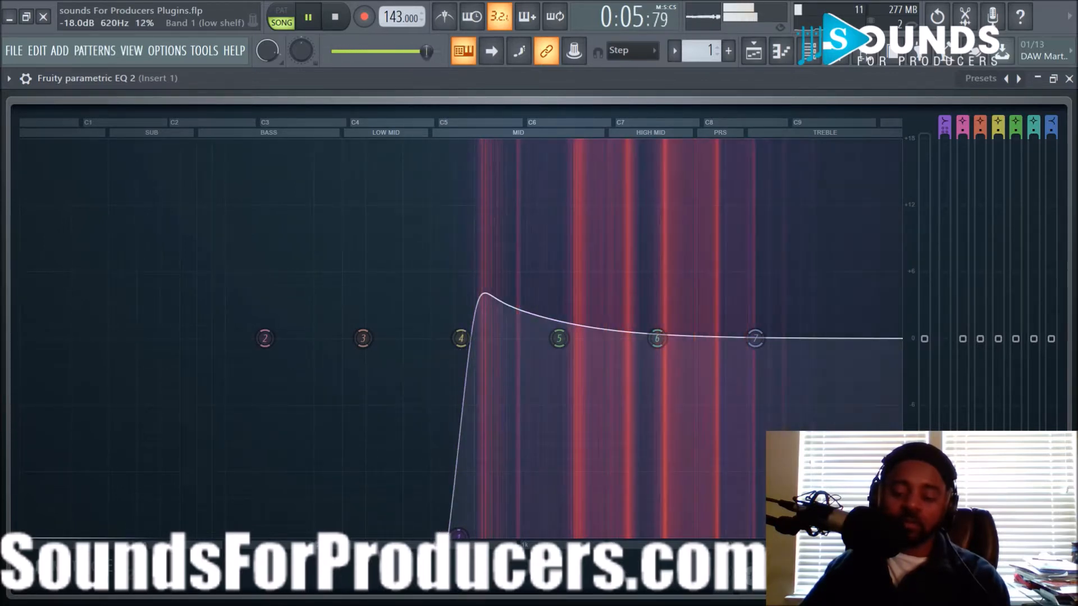
scroll(458, 535, down, 3)
scroll(458, 535, up, 10)
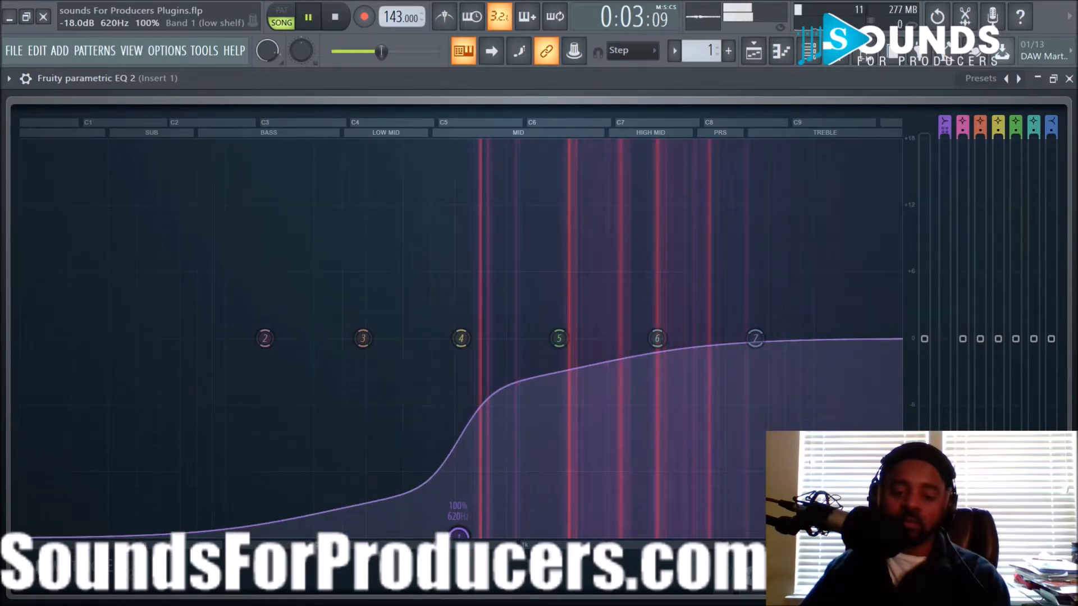
scroll(458, 535, down, 10)
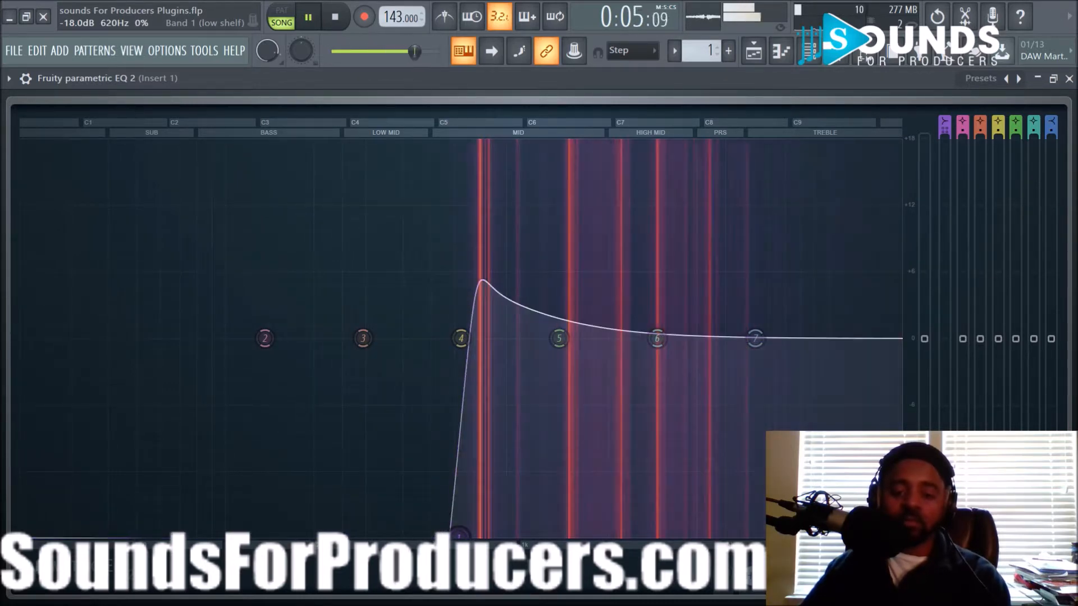
Dip band 5 slightly in the mids and boost band 6 to 3.6 dB at 2936 Hz with a narrower bandwidth during playback
drag(558, 339, 581, 356)
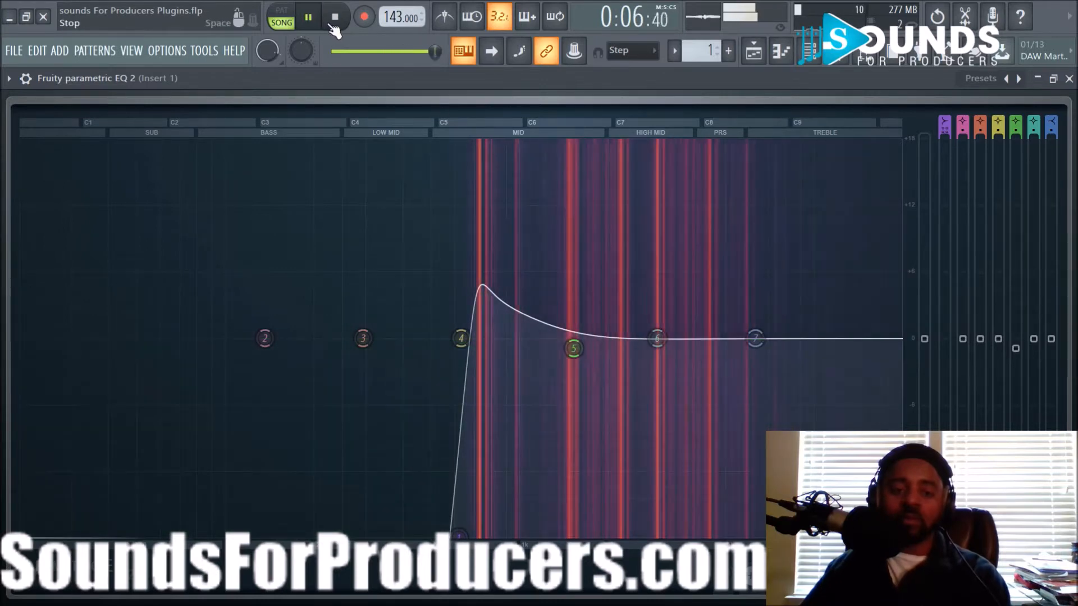
click(336, 17)
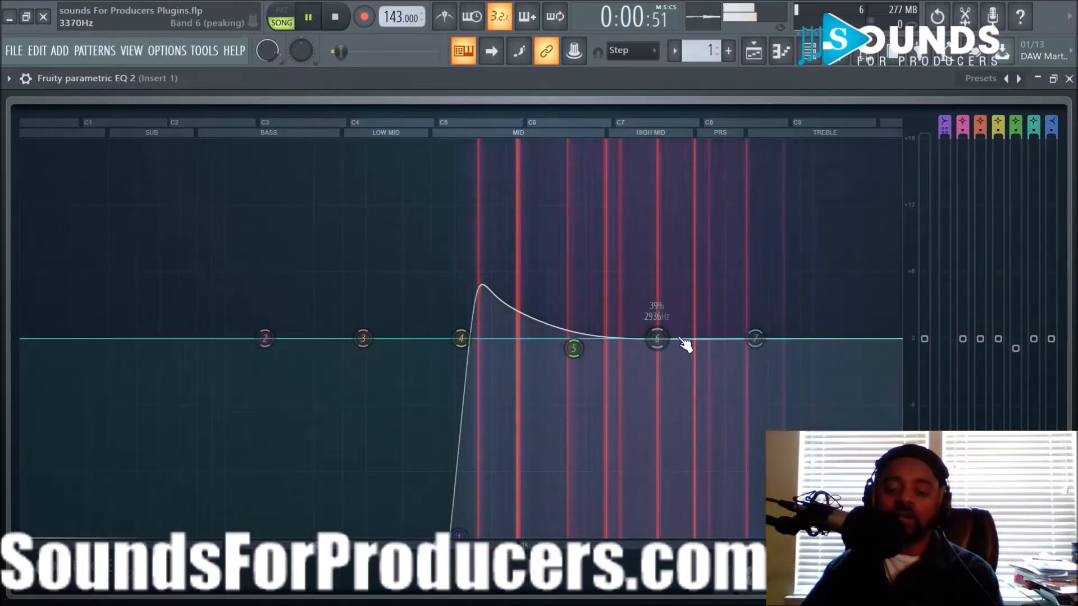
drag(657, 338, 657, 299)
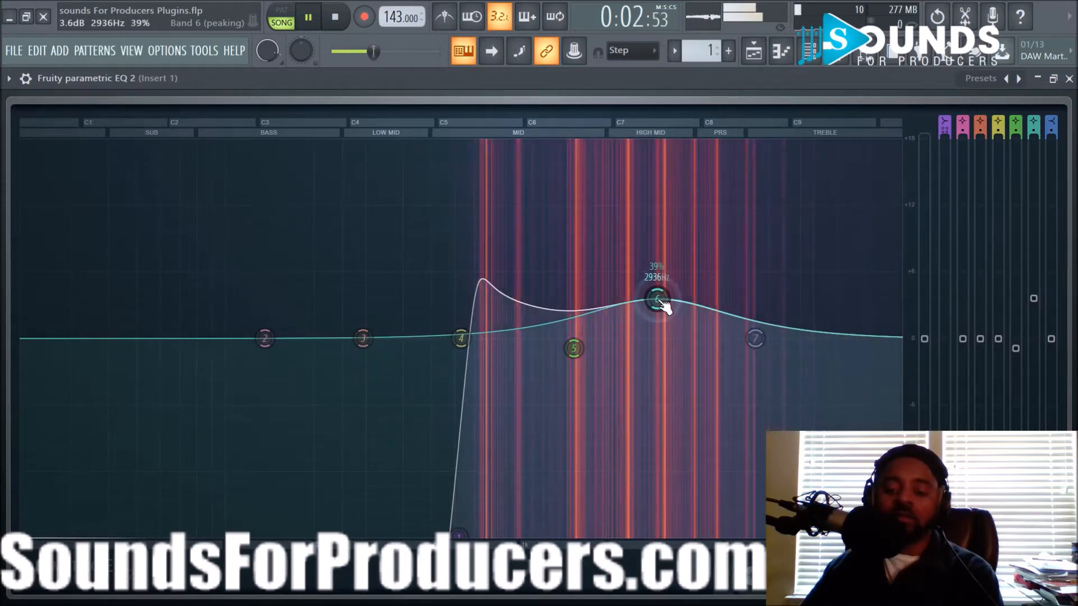
scroll(659, 301, down, 2)
scroll(660, 301, down, 2)
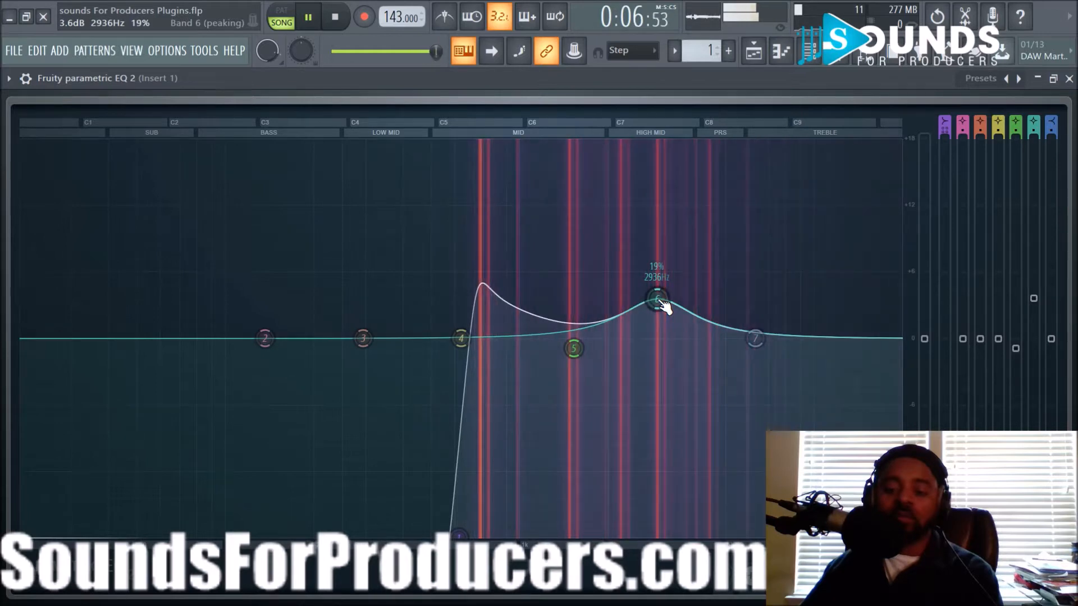
click(333, 21)
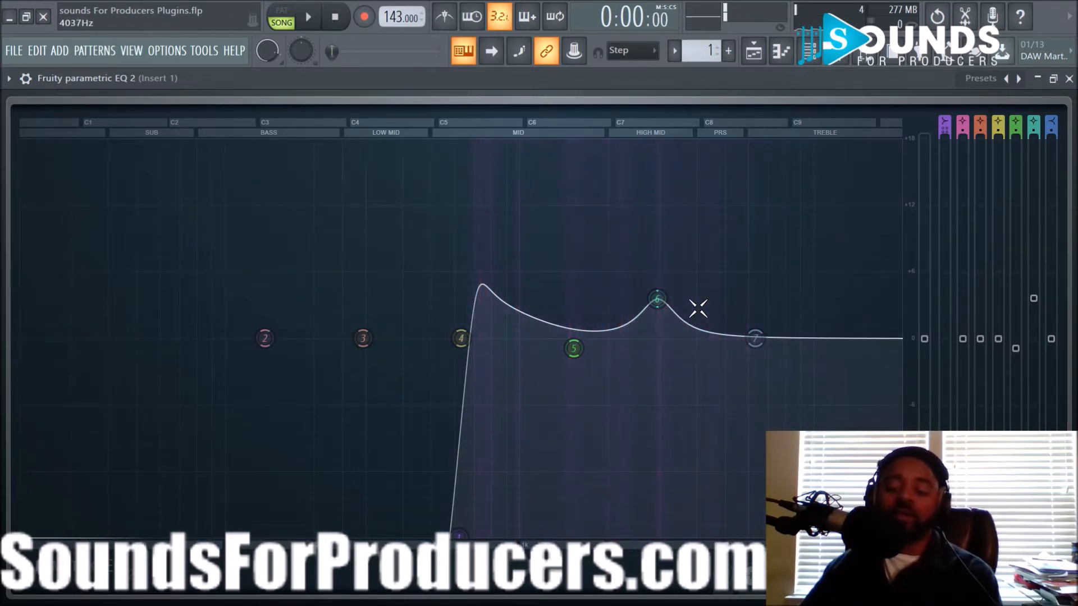
Compare narrower and wider bandwidths on band 6 and set its bandwidth to 0%
scroll(661, 309, down, 3)
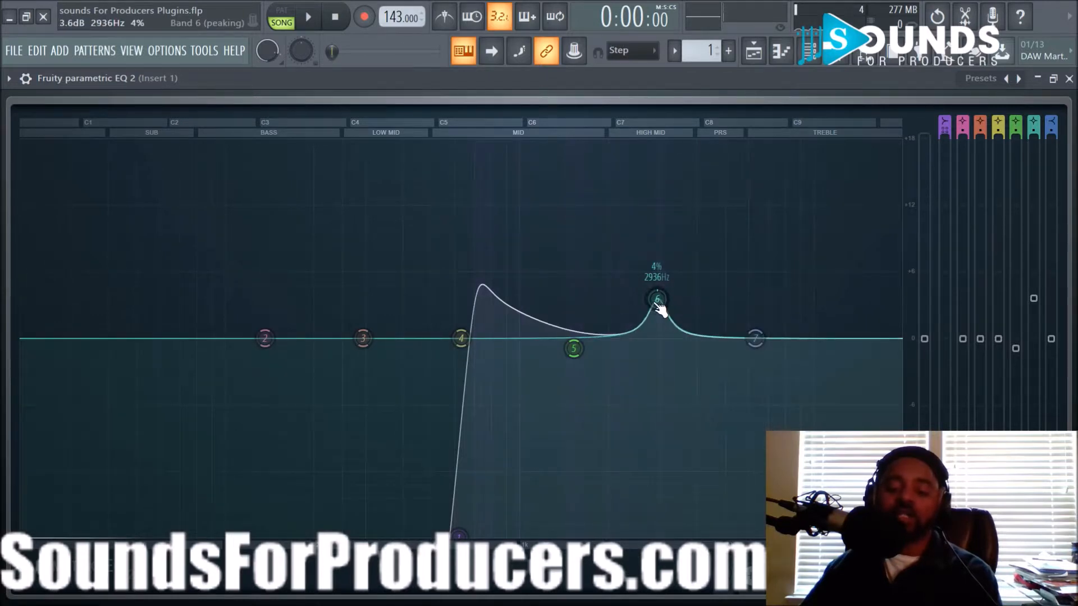
scroll(661, 309, up, 3)
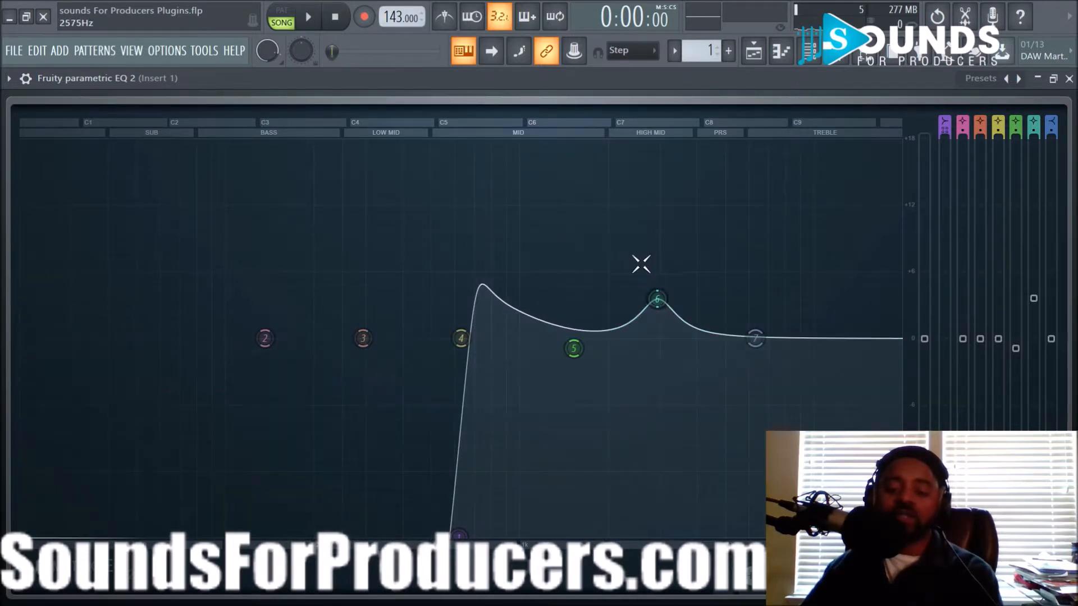
scroll(661, 303, down, 3)
scroll(665, 310, down, 2)
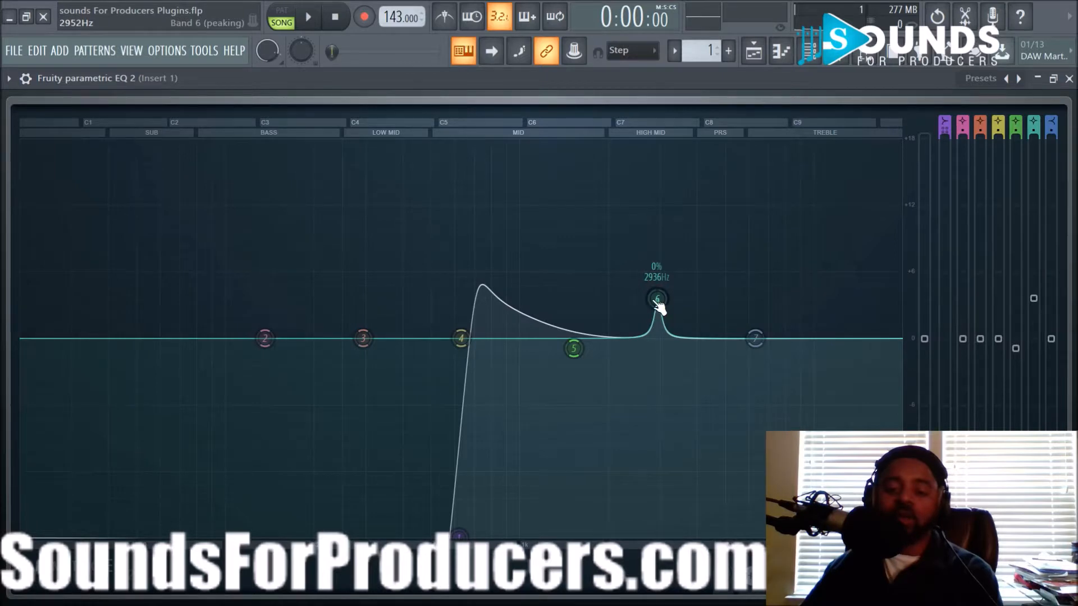
Turn band 6 into a narrow cut of about -6 dB near 2.9 kHz while the song plays
click(309, 18)
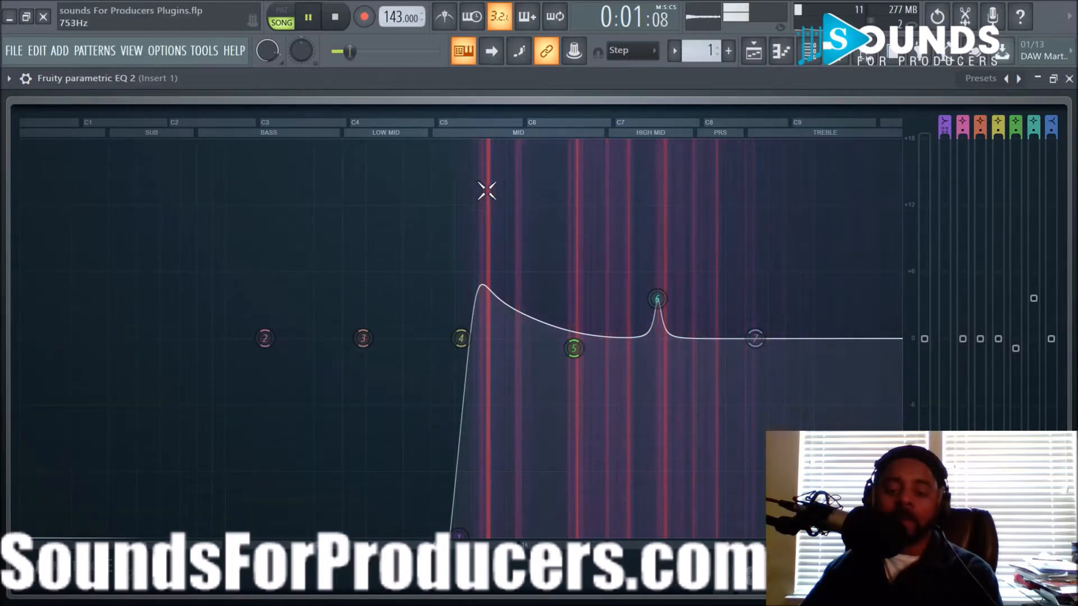
drag(665, 306, 659, 402)
key(space)
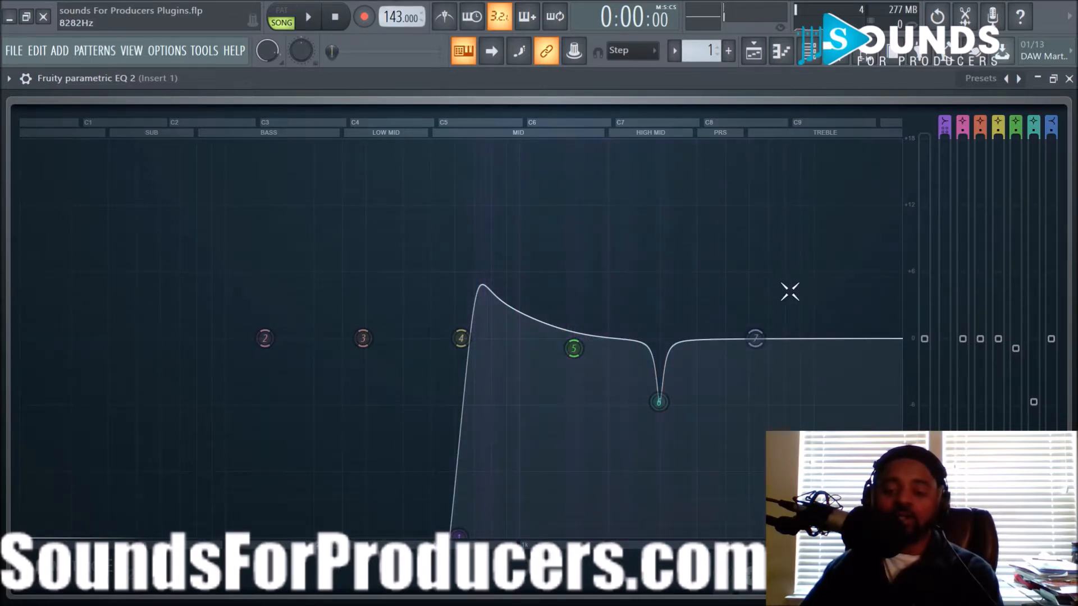
Cut the high frequencies with band 7 at -18 dB, steepen its slope and set it to 4523 Hz during playback
drag(765, 345, 855, 473)
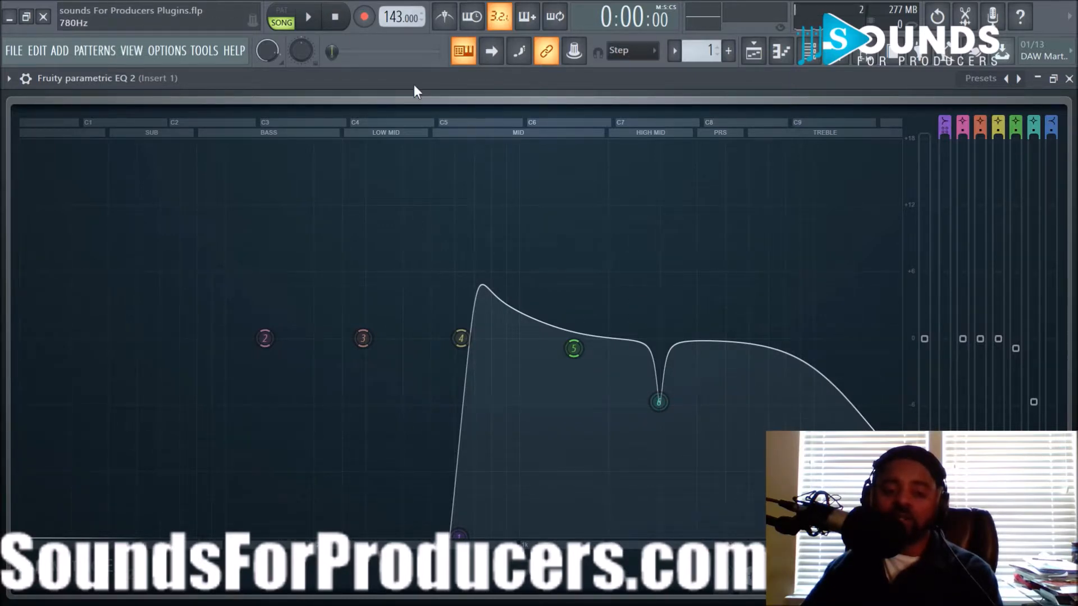
click(310, 19)
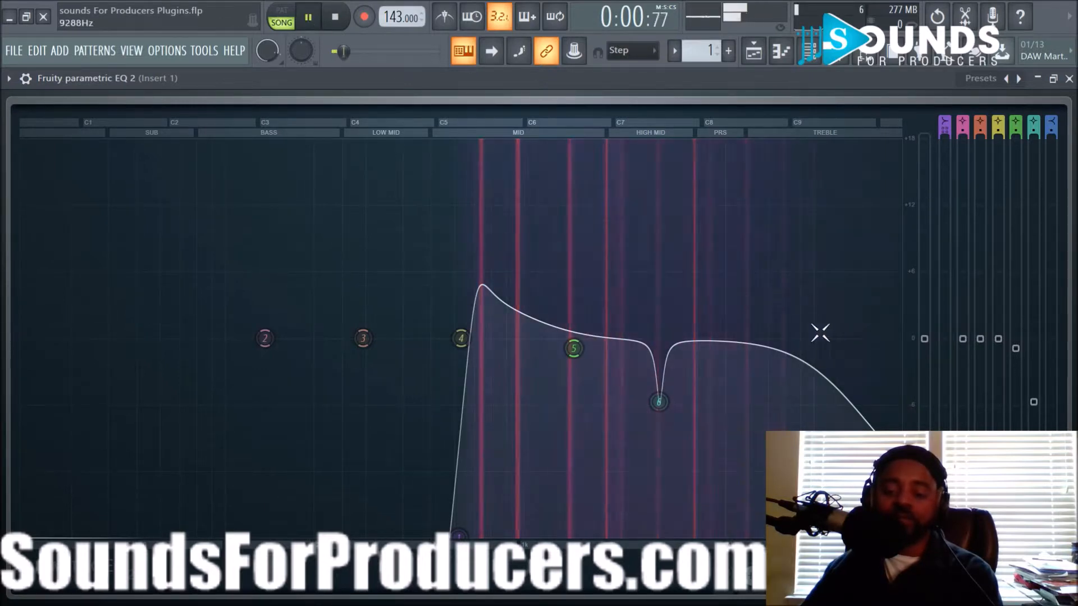
drag(821, 538, 768, 537)
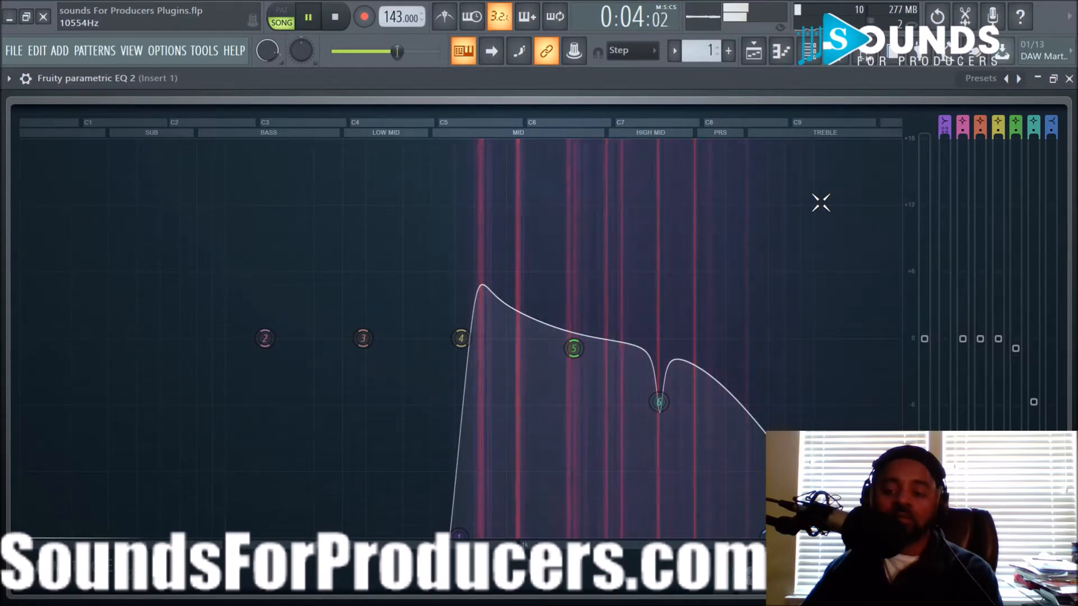
drag(1052, 131, 1051, 112)
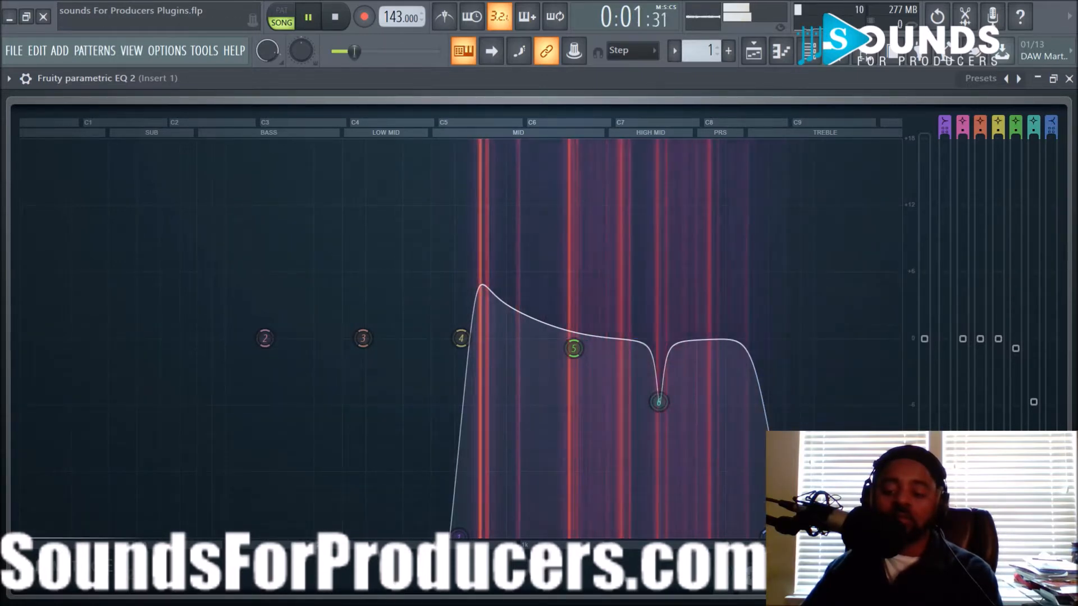
drag(769, 536, 712, 536)
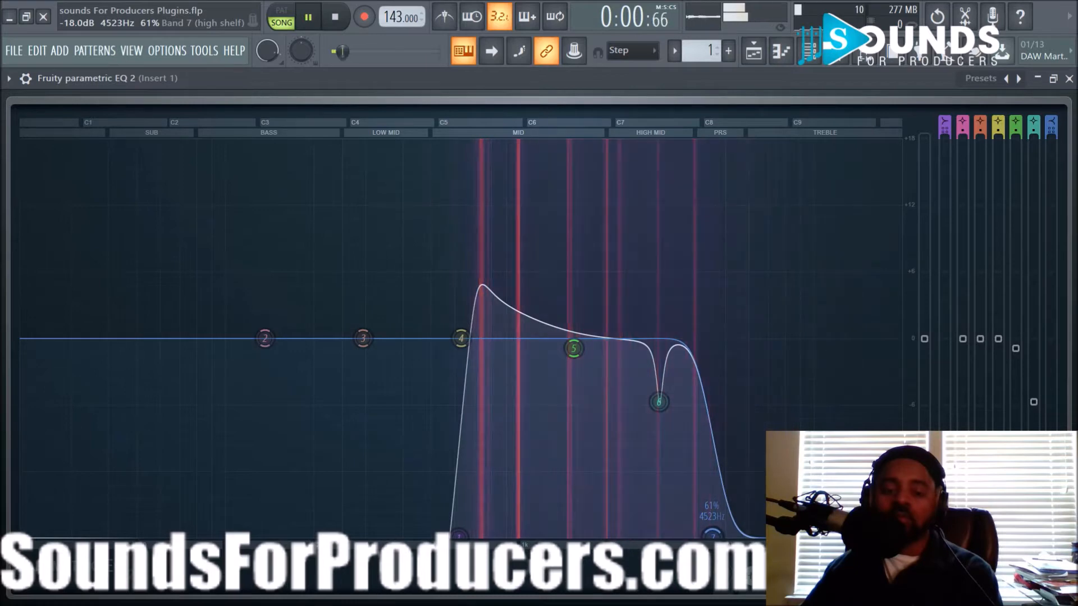
click(340, 22)
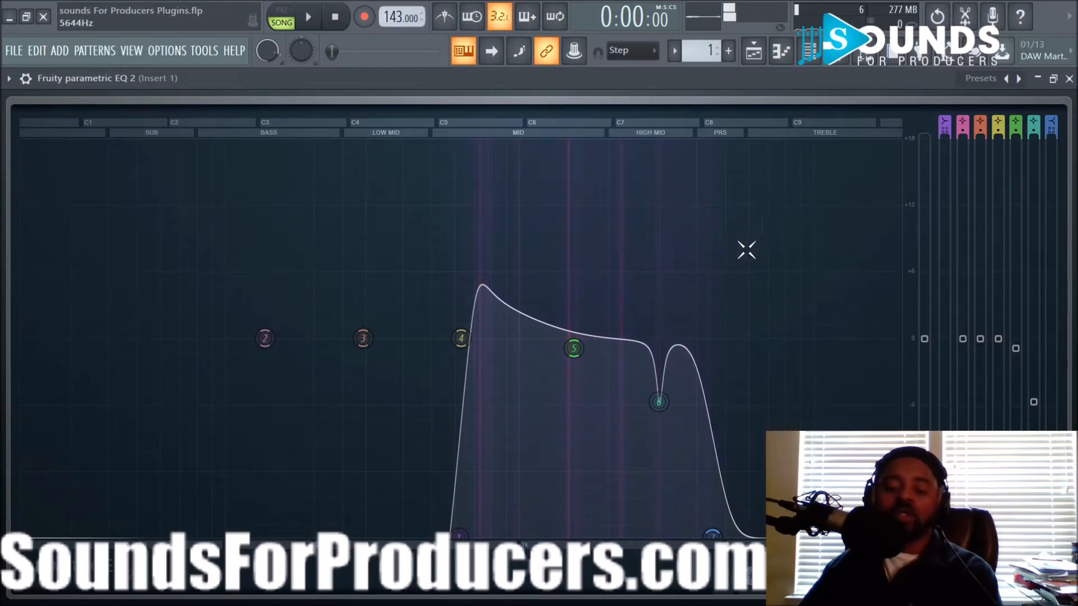
Close the EQ and compare the song on Insert 1 with the EQ bypassed and enabled
click(1069, 79)
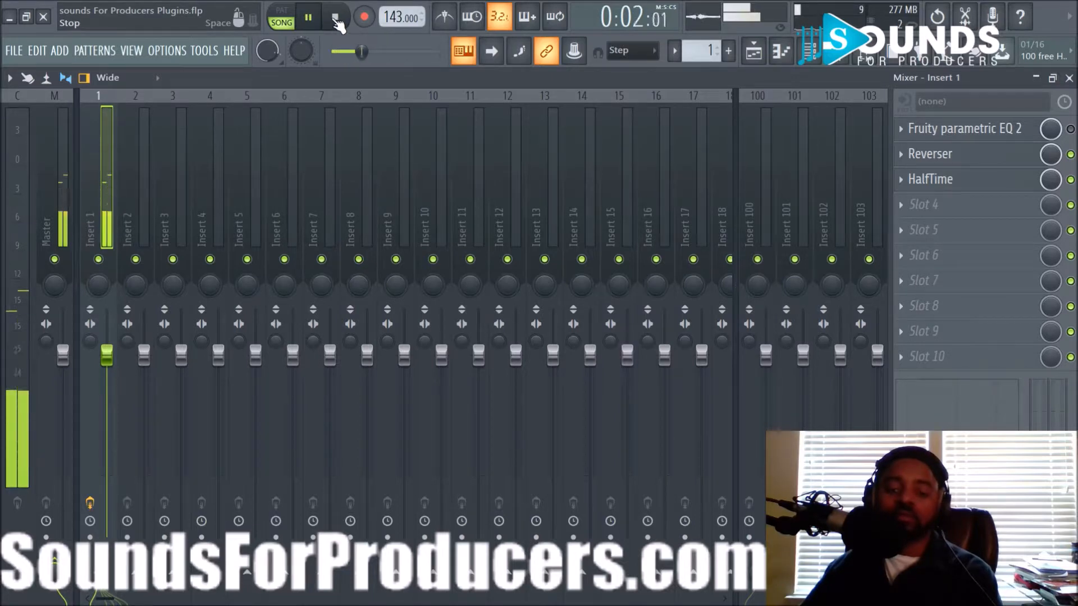
click(337, 20)
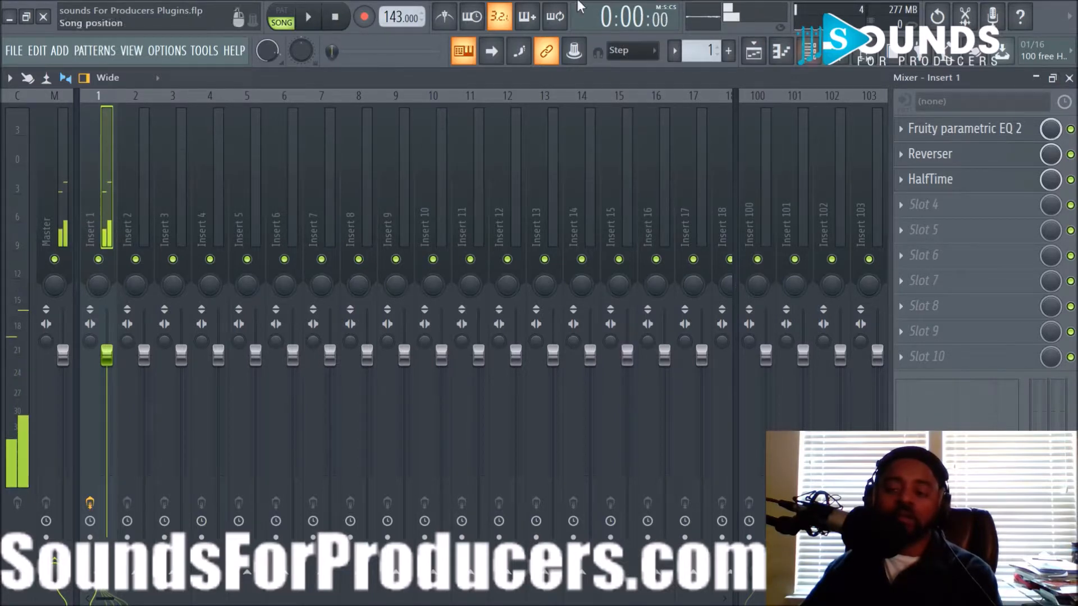
click(310, 18)
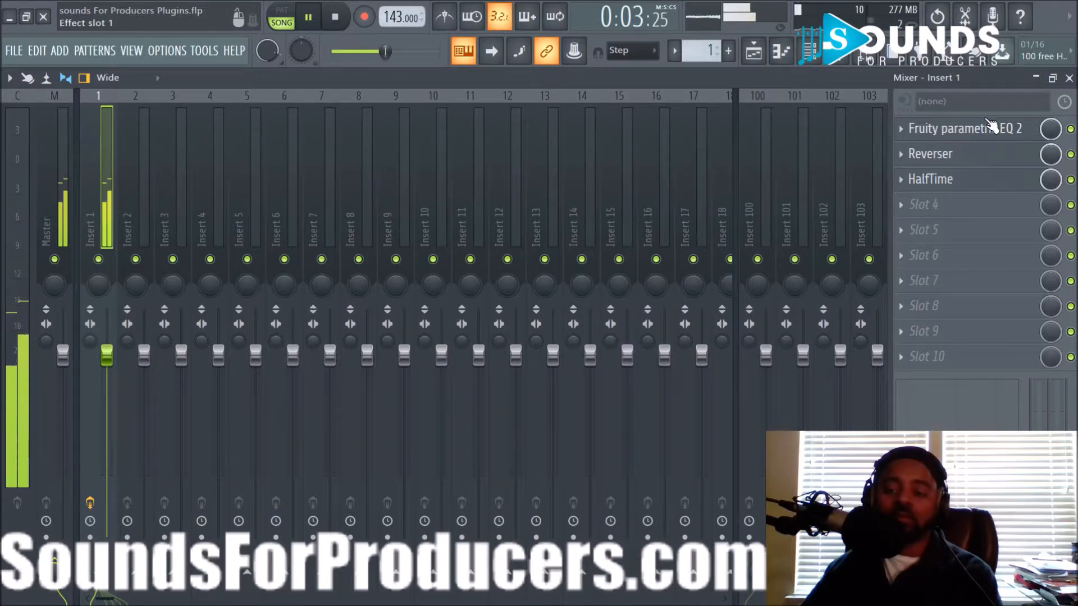
Reopen Fruity Parametric EQ 2 on Insert 1, stop playback and load the Default preset
click(982, 129)
key(space)
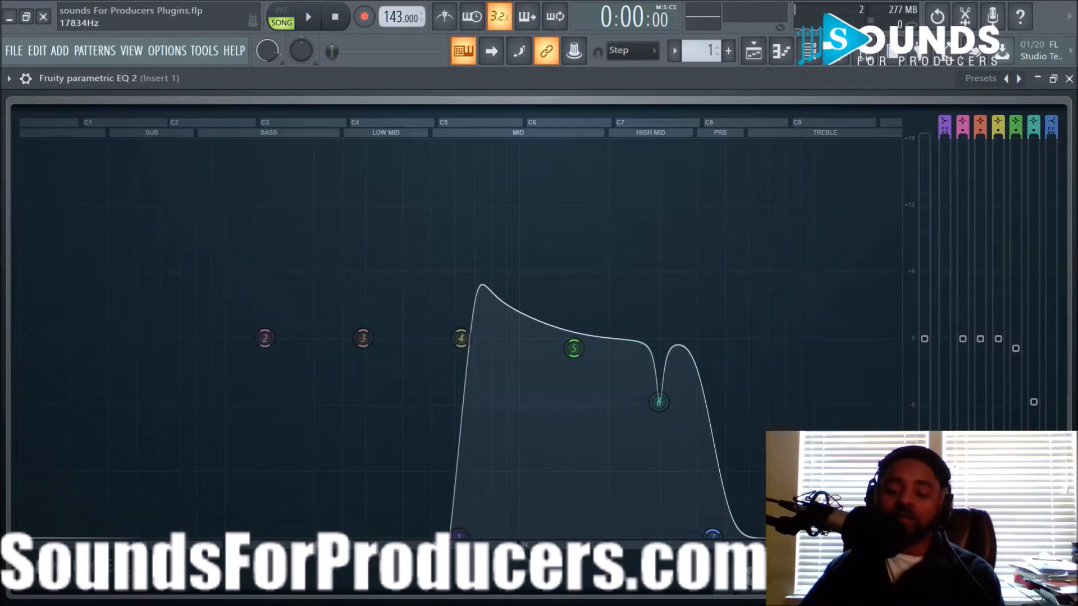
right_click(1023, 85)
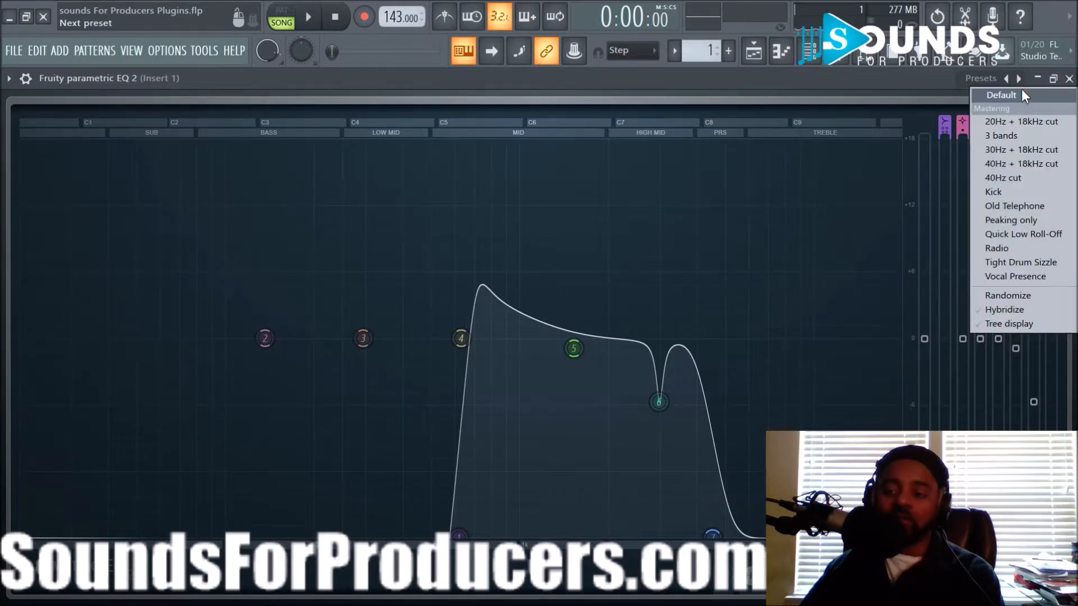
click(1022, 96)
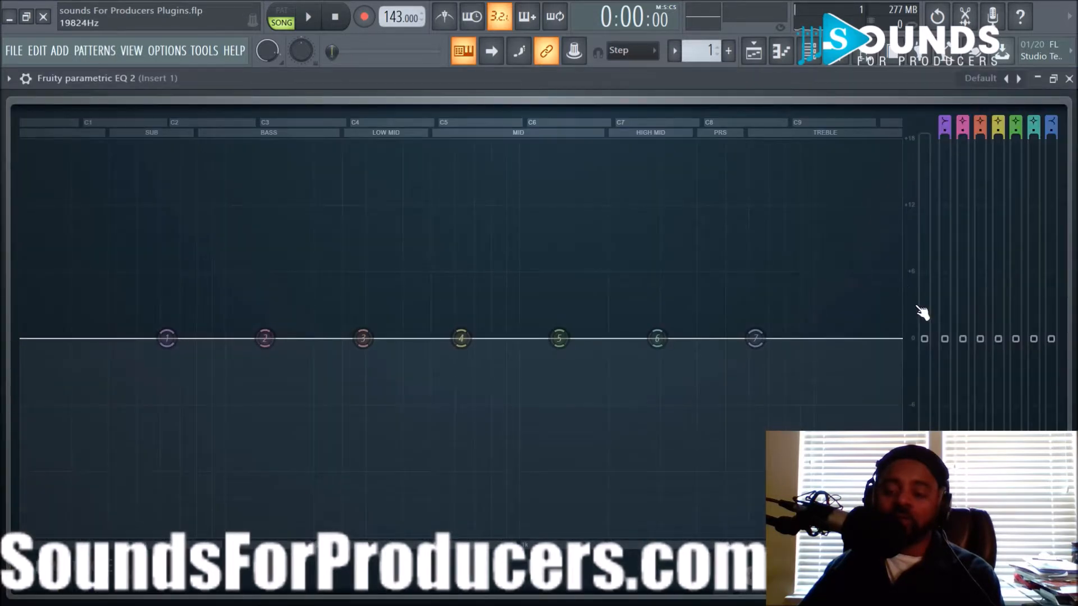
Cycle band 4 through the peaking, high pass and low shelf filter types and set it to band pass
click(998, 119)
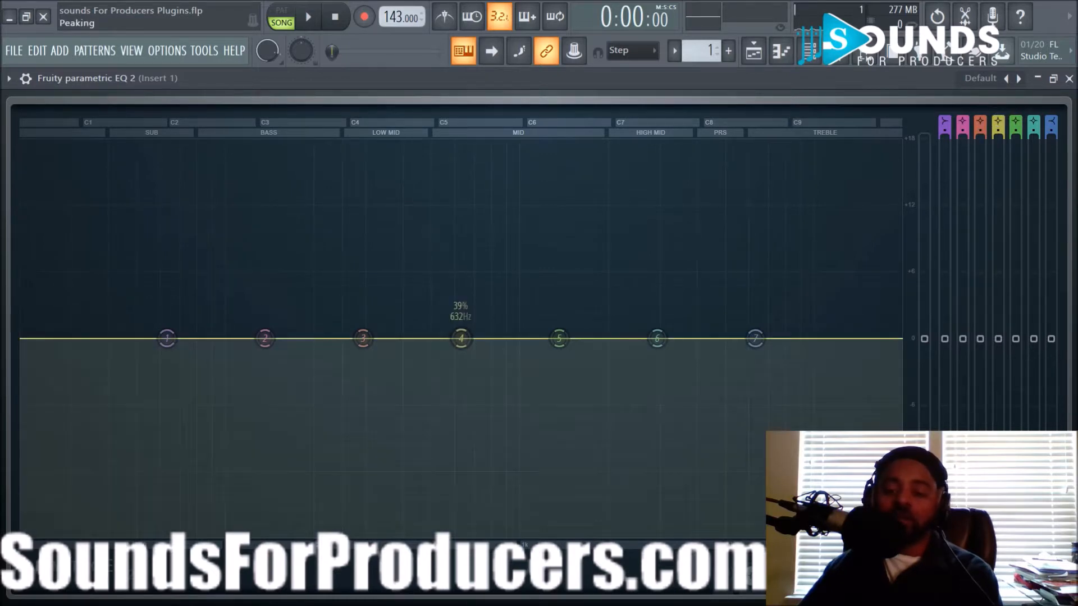
drag(998, 120, 998, 131)
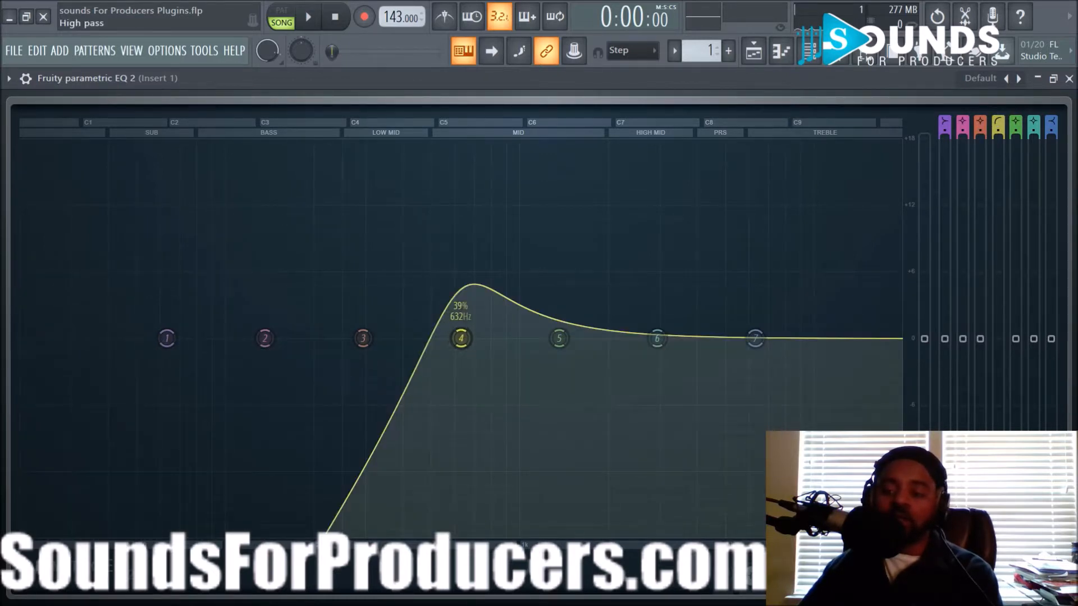
drag(998, 119, 997, 123)
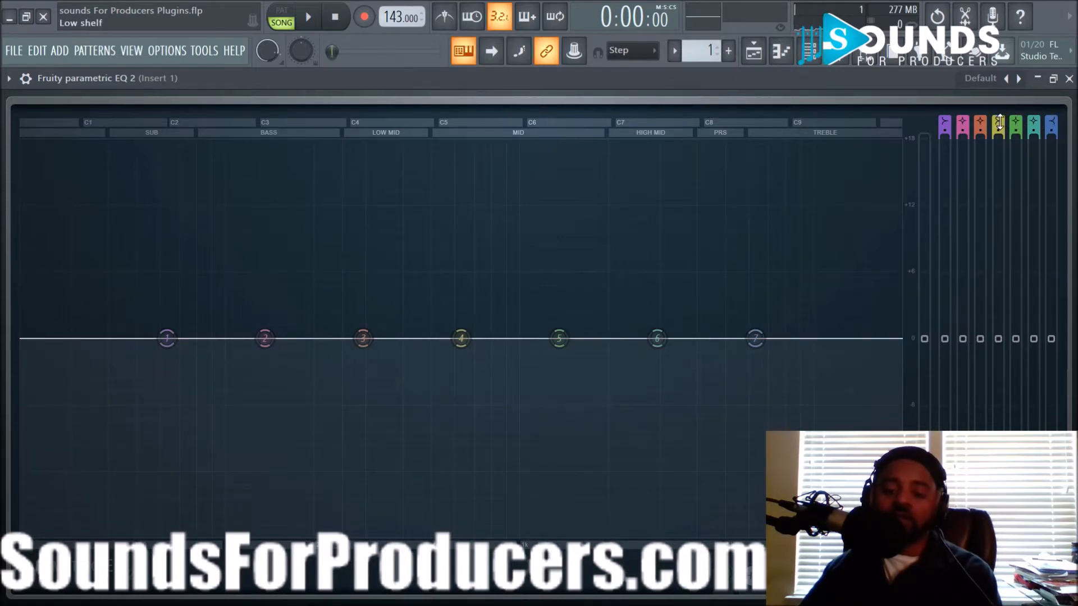
scroll(999, 121, down, 3)
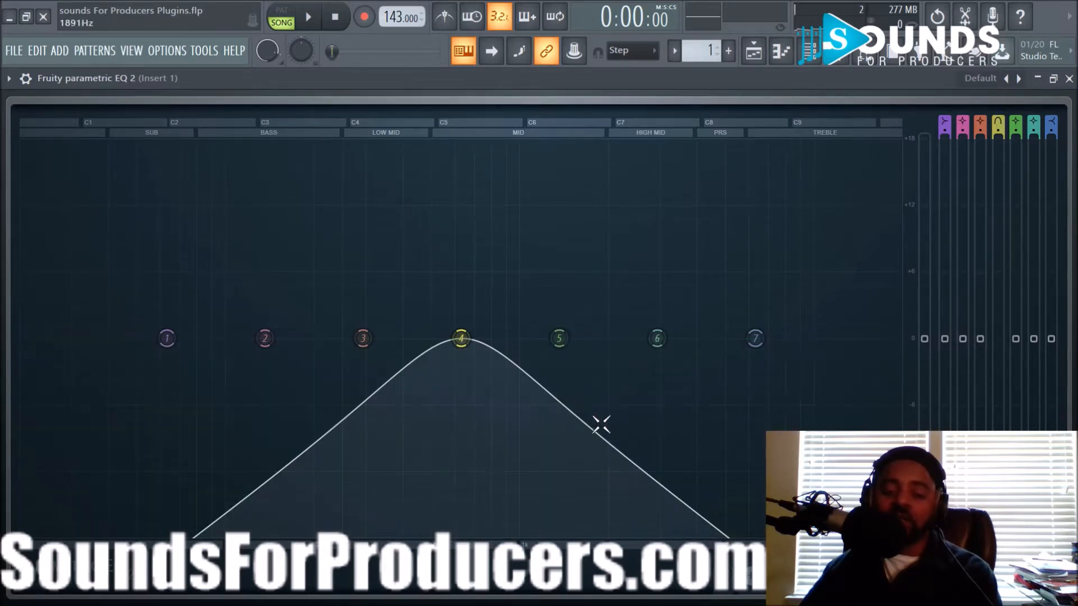
Audition the band-pass filter during playback, sweeping band 4 higher and lower and settling it at the lower end of the mids
click(312, 23)
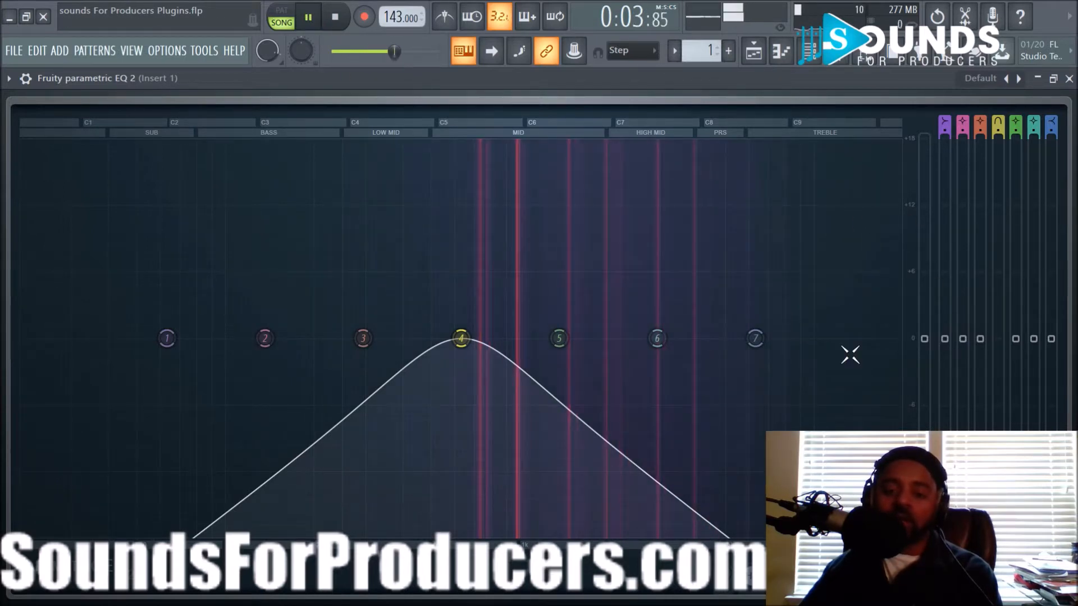
key(space)
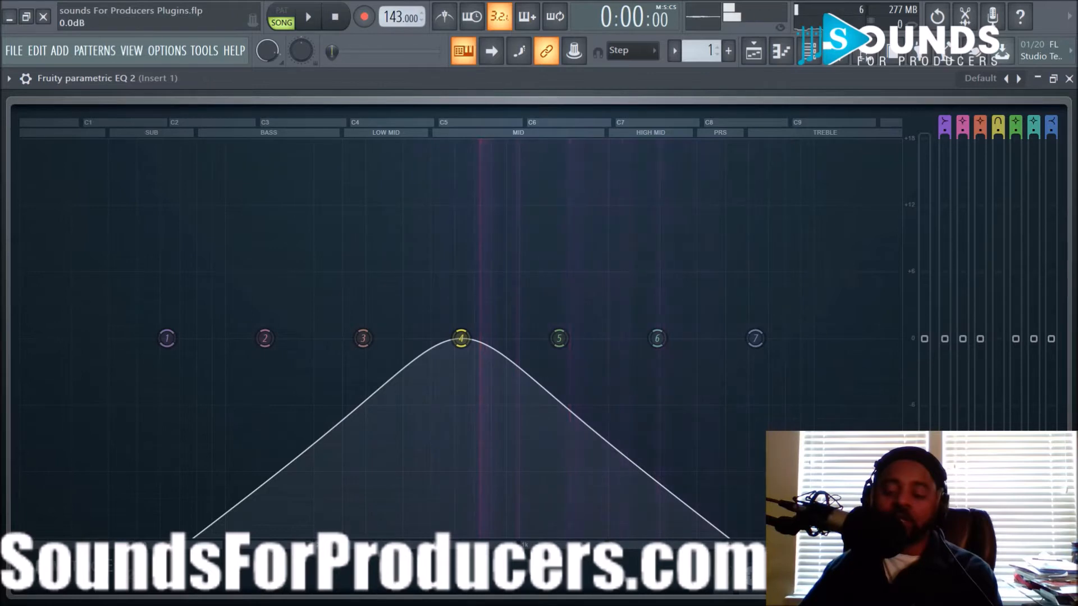
drag(461, 338, 517, 338)
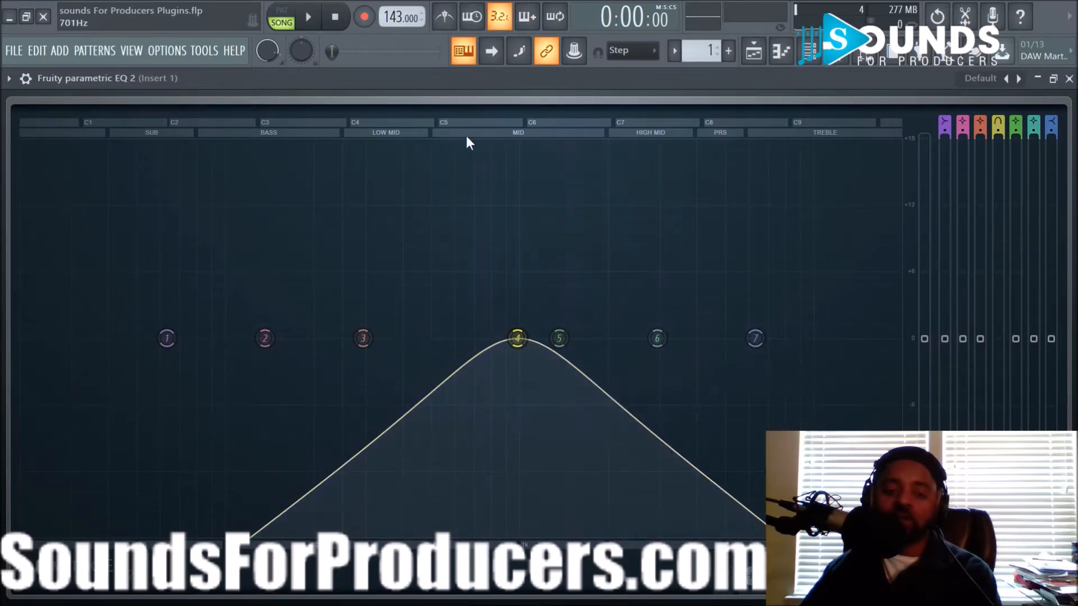
click(308, 17)
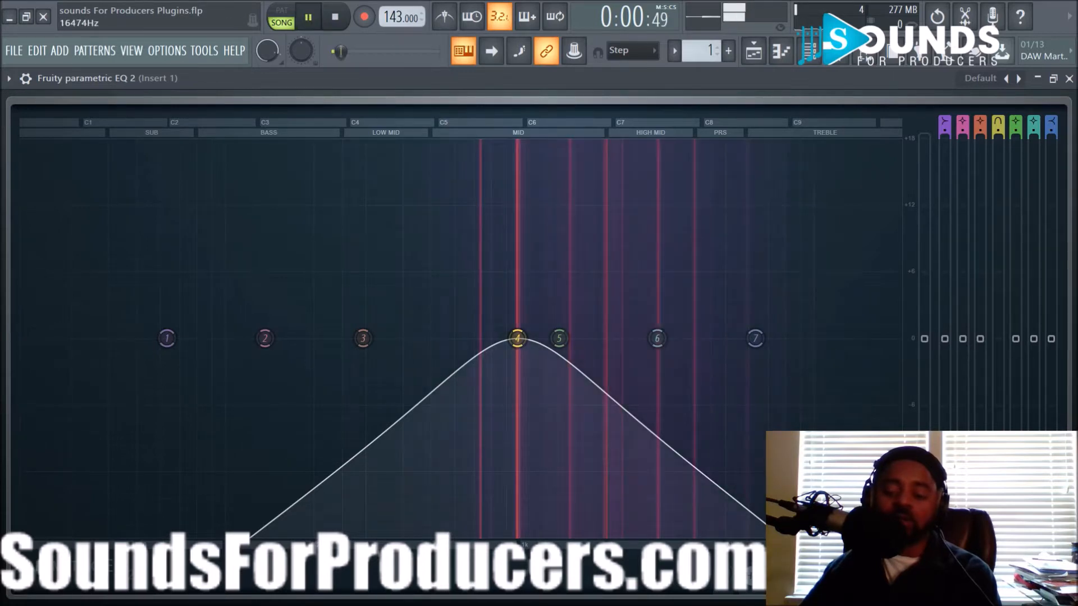
drag(517, 338, 422, 338)
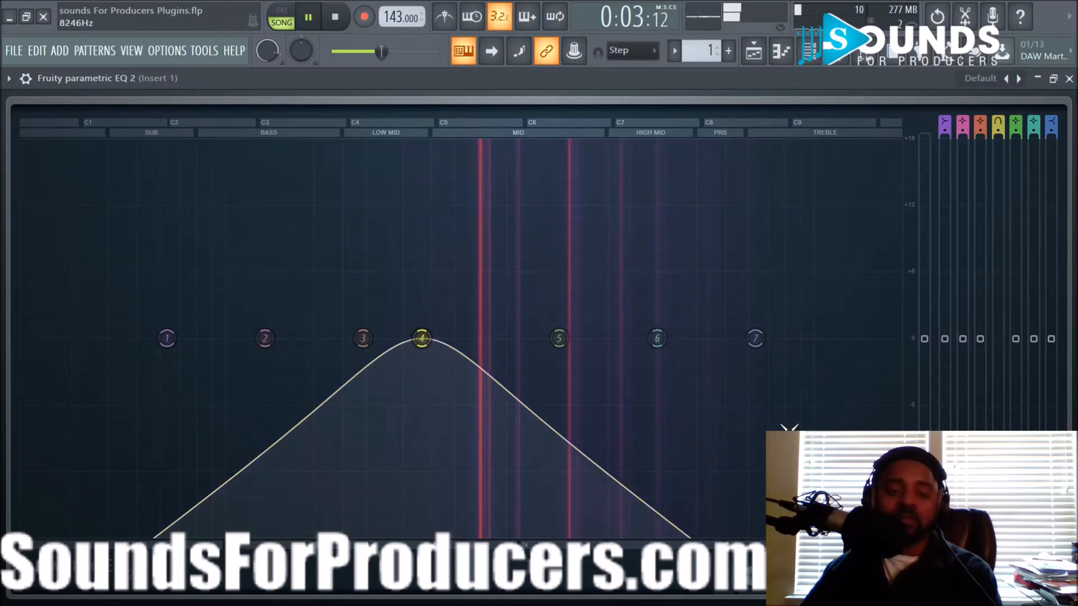
drag(422, 338, 455, 338)
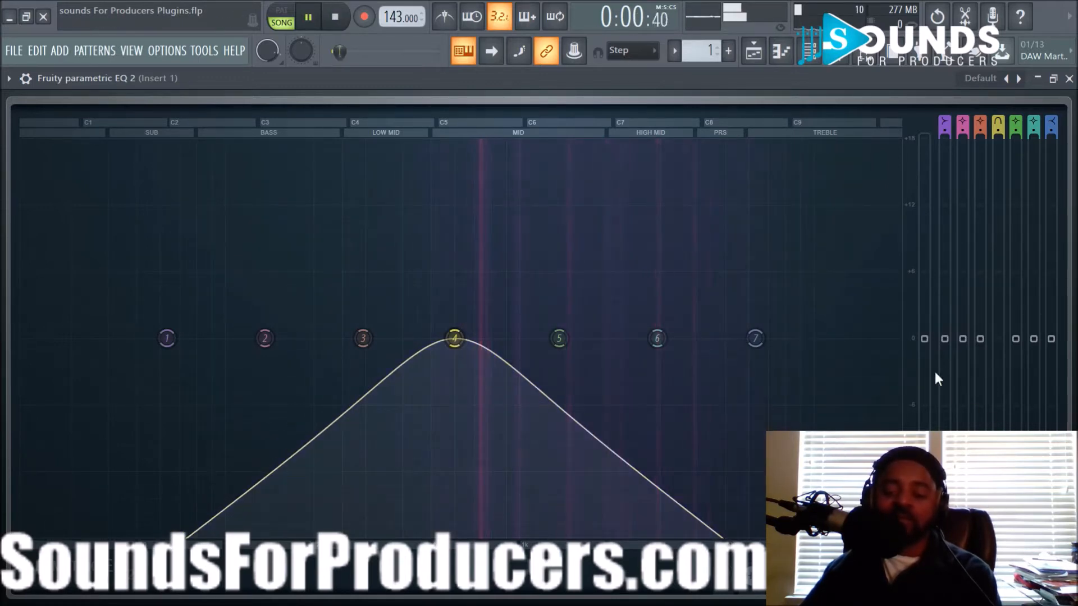
click(339, 17)
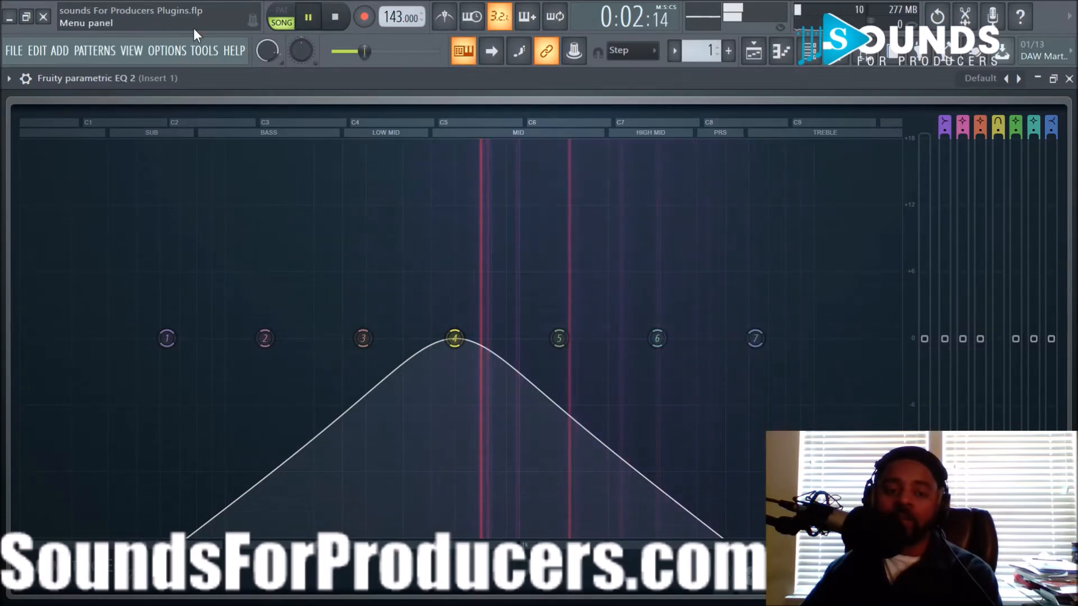
key(space)
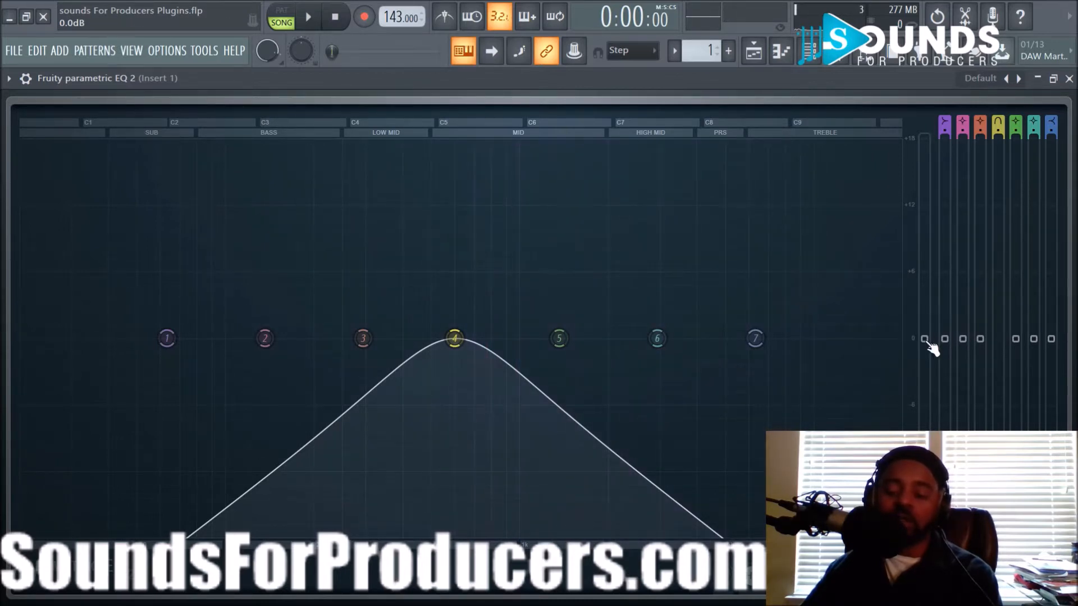
Raise the EQ's main output level to 8.0 dB while listening to the song
drag(924, 339, 925, 282)
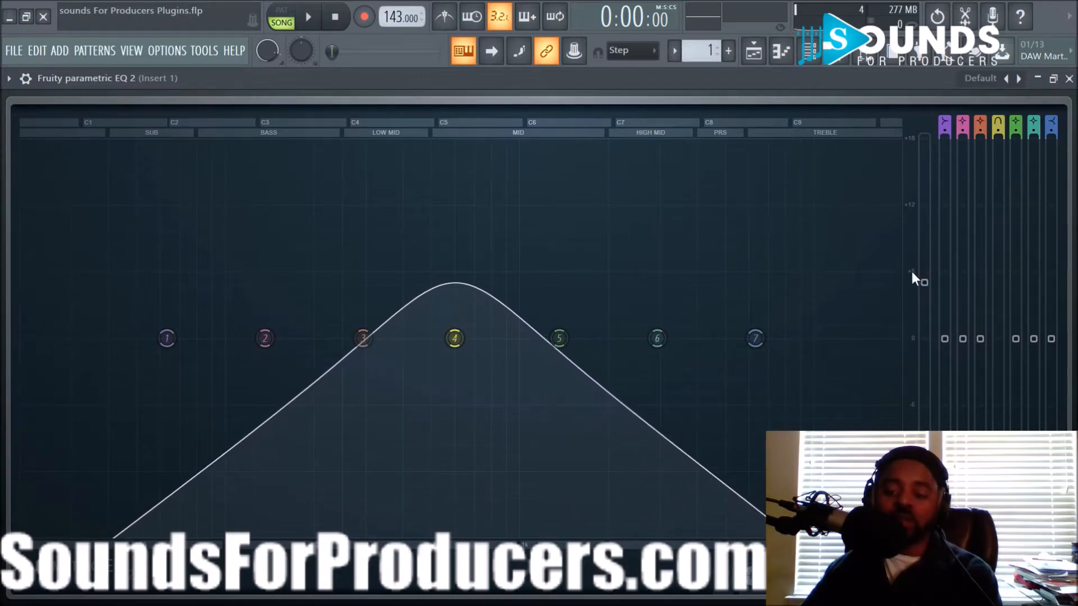
drag(925, 284, 924, 282)
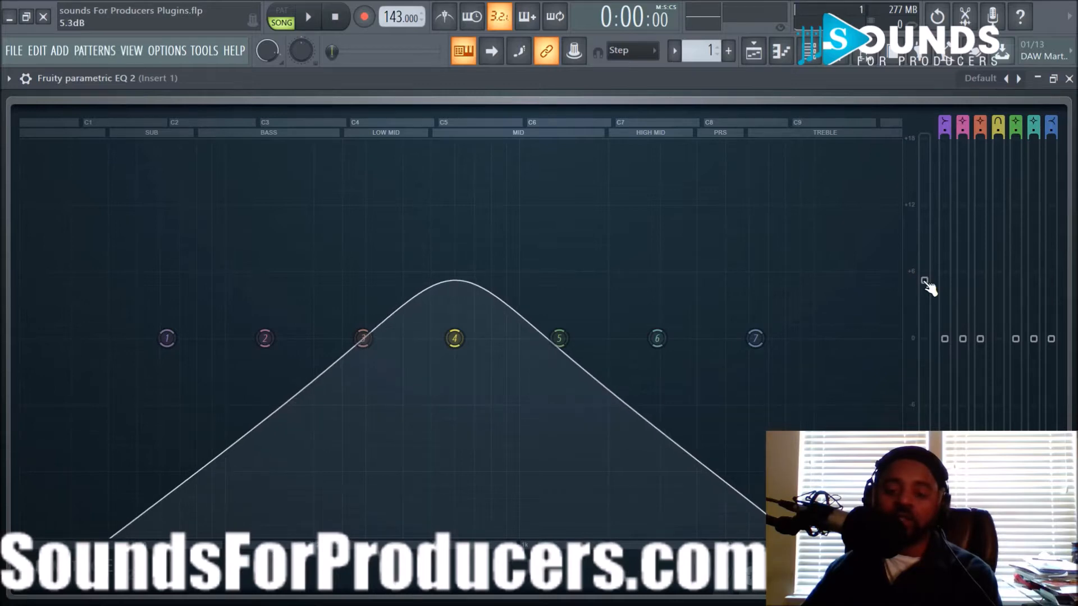
click(308, 17)
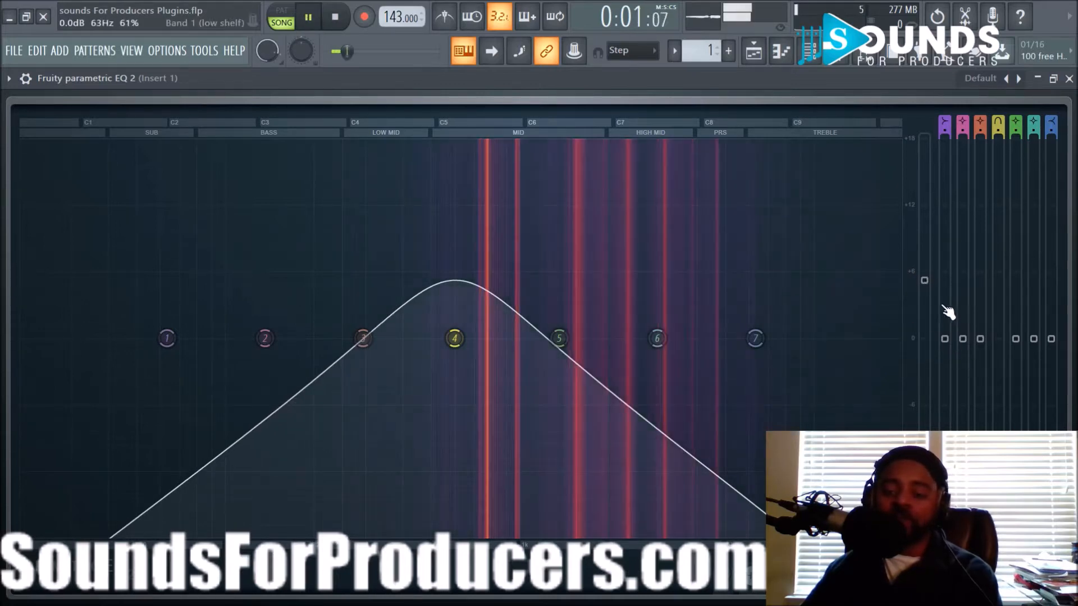
drag(924, 281, 924, 250)
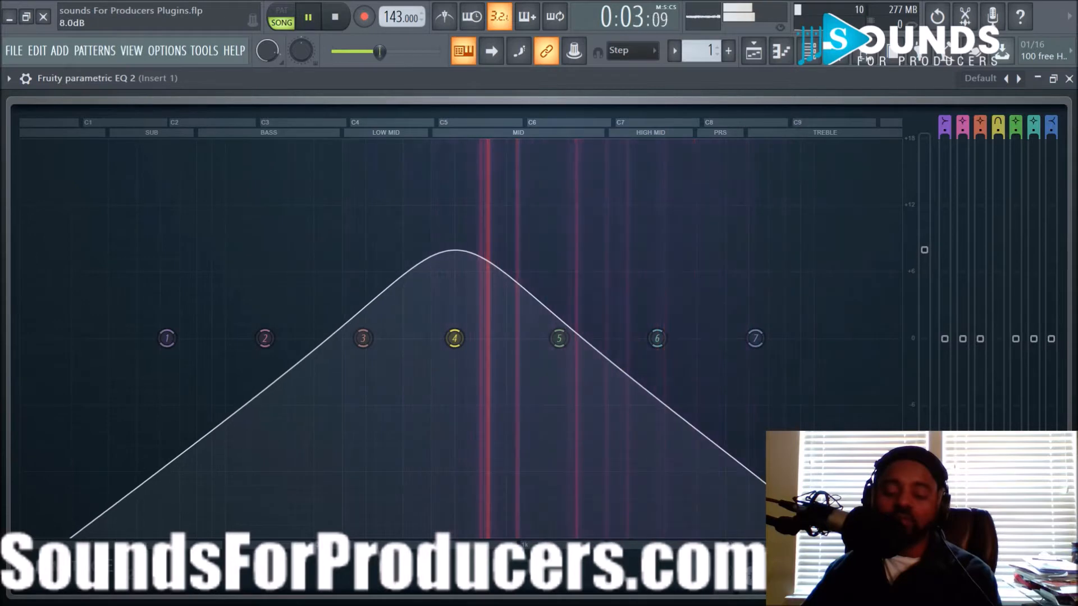
click(339, 17)
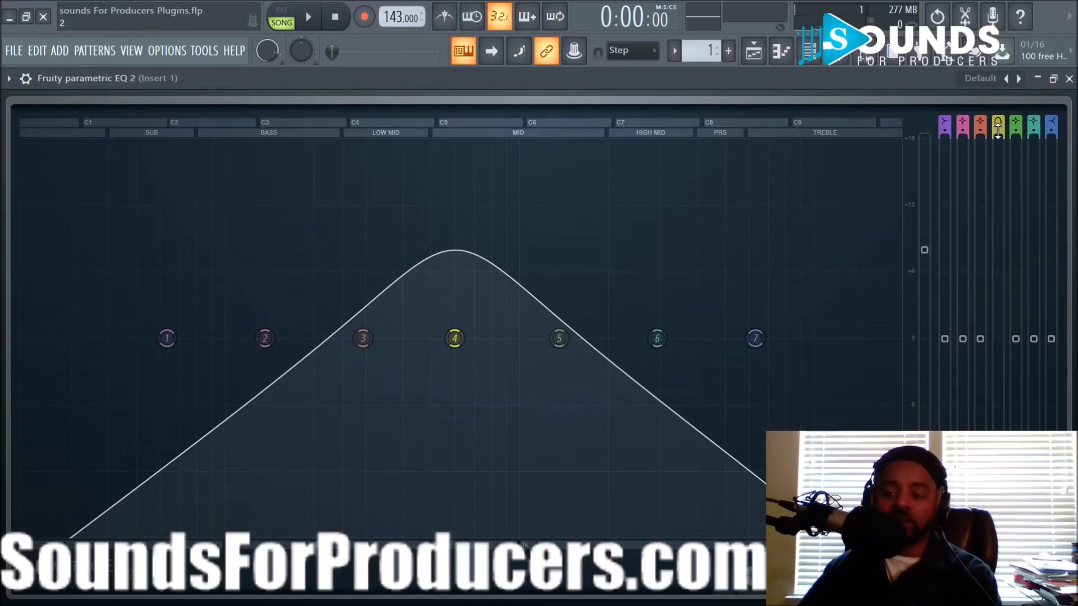
Shift band 4 slightly higher in frequency, to about midway between C5 and C6
mouse_move(998, 131)
mouse_down()
mouse_move(998, 107)
mouse_move(998, 126)
mouse_up()
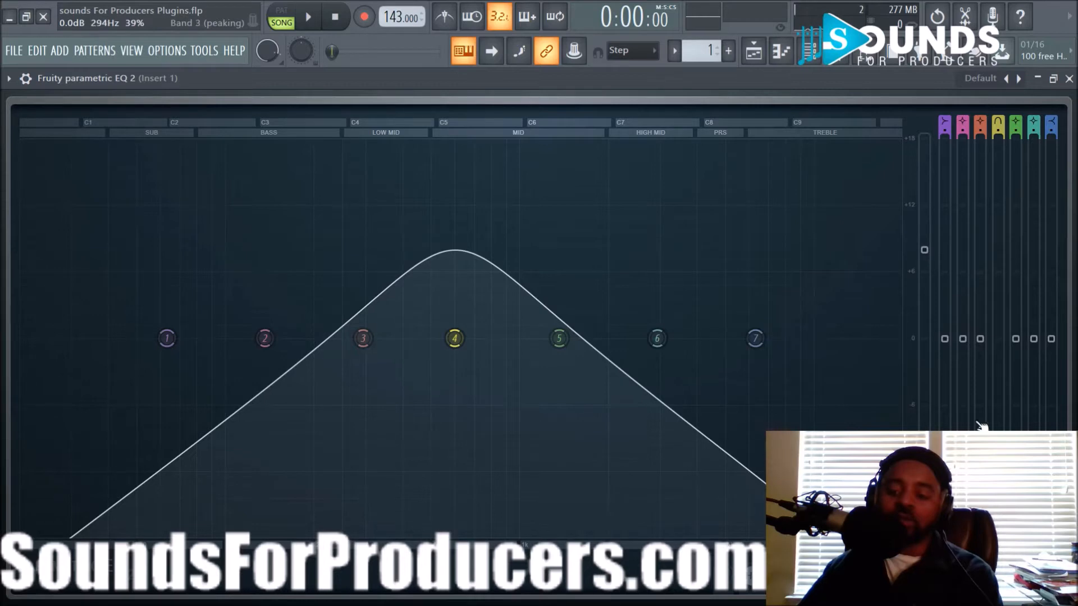
right_click(963, 341)
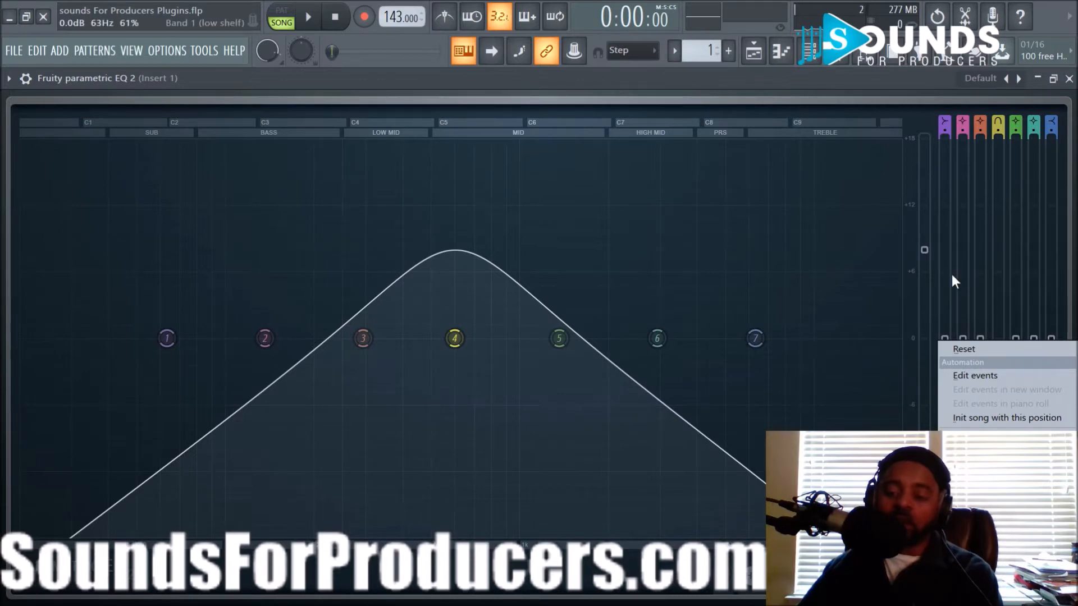
click(958, 347)
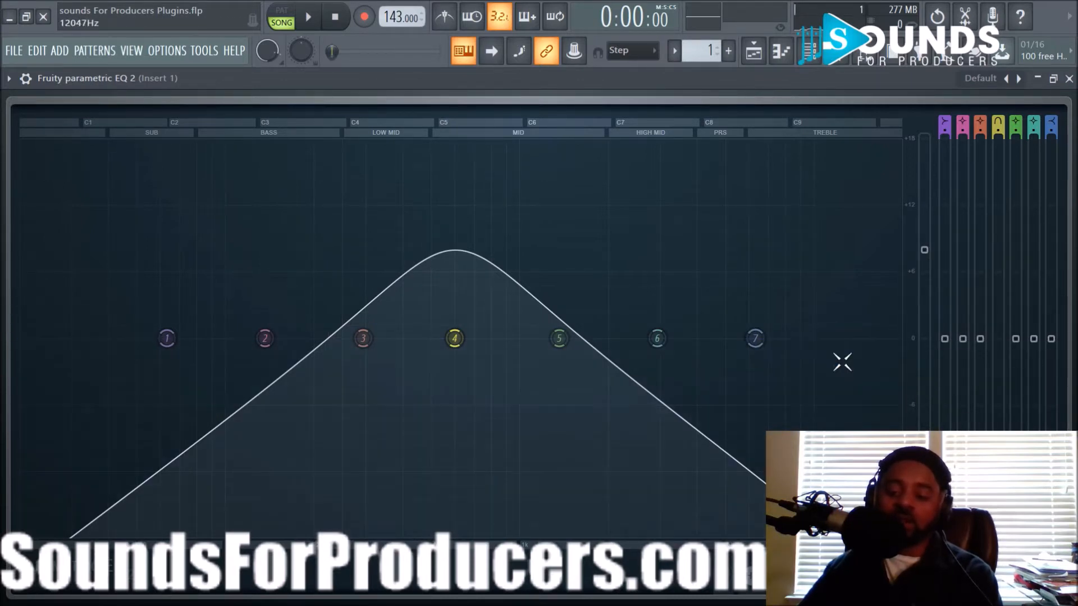
drag(455, 338, 487, 338)
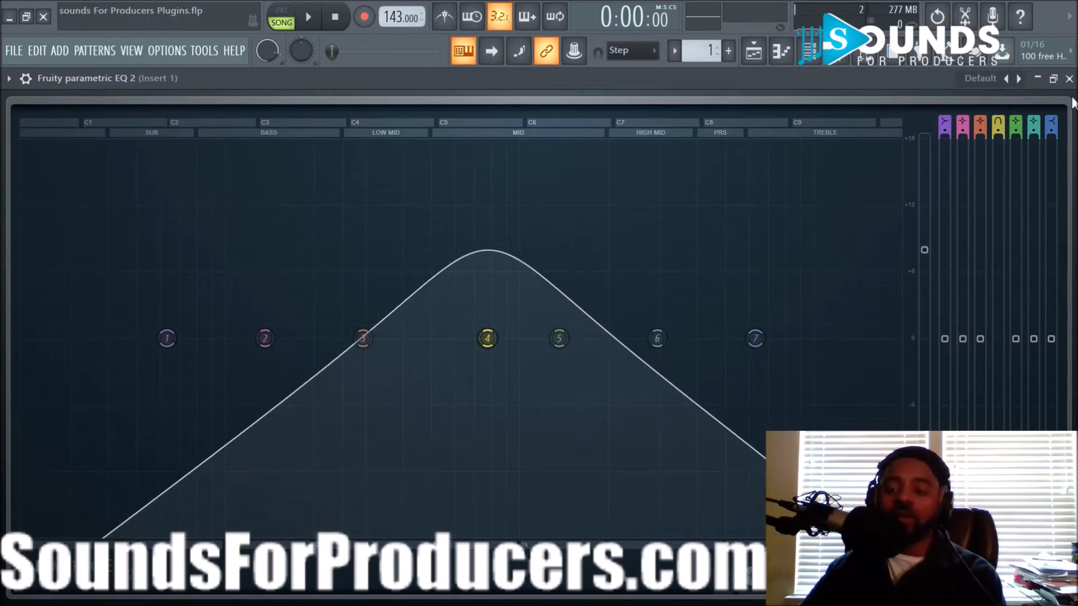
Close the EQ, return to the playlist and channel rack, and show the browser
click(1069, 78)
click(841, 52)
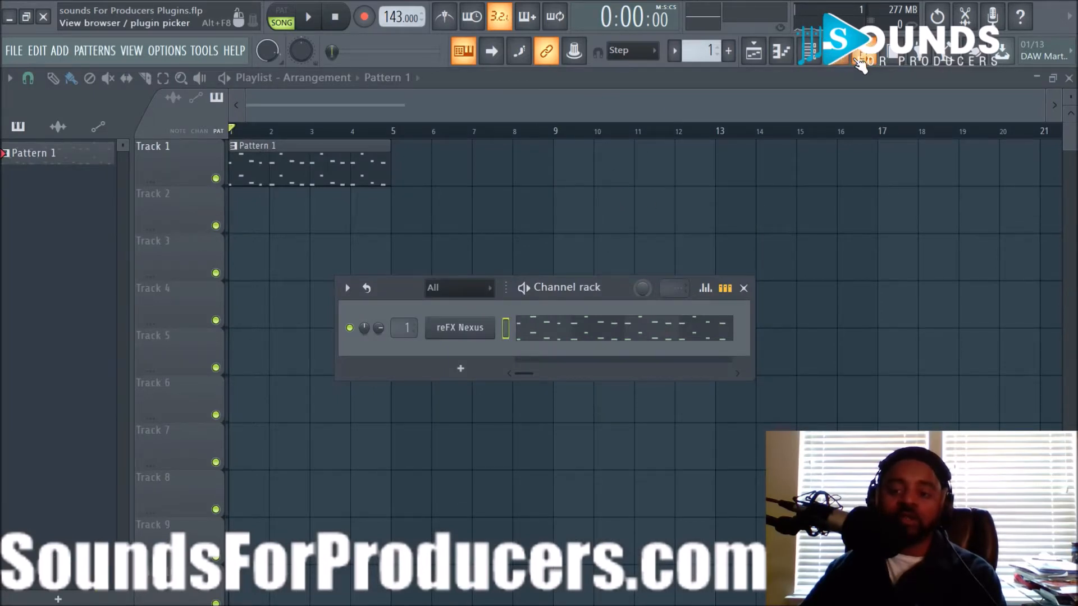
click(859, 66)
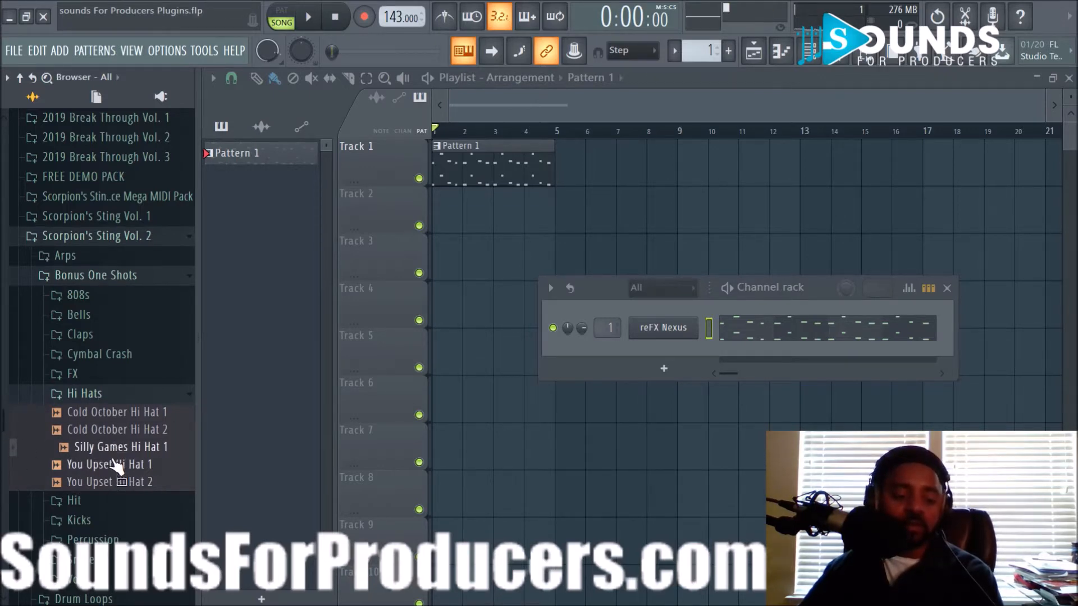
Preview Silly Games Kick 1 from the Scorpion's Sting Vol. 2 one-shot kicks and open it in a new channel
click(94, 395)
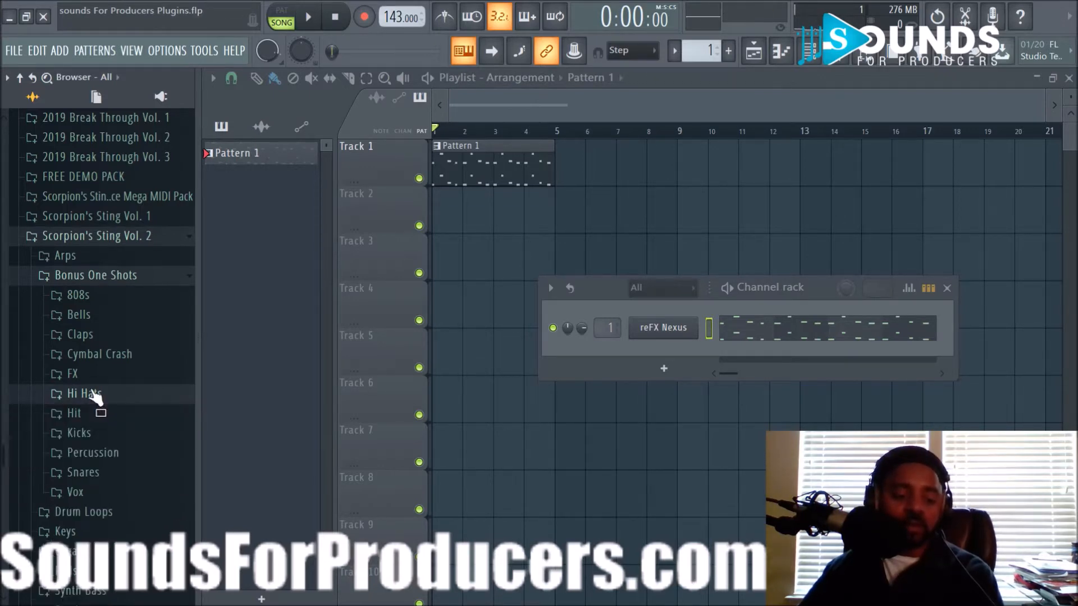
click(88, 437)
click(104, 470)
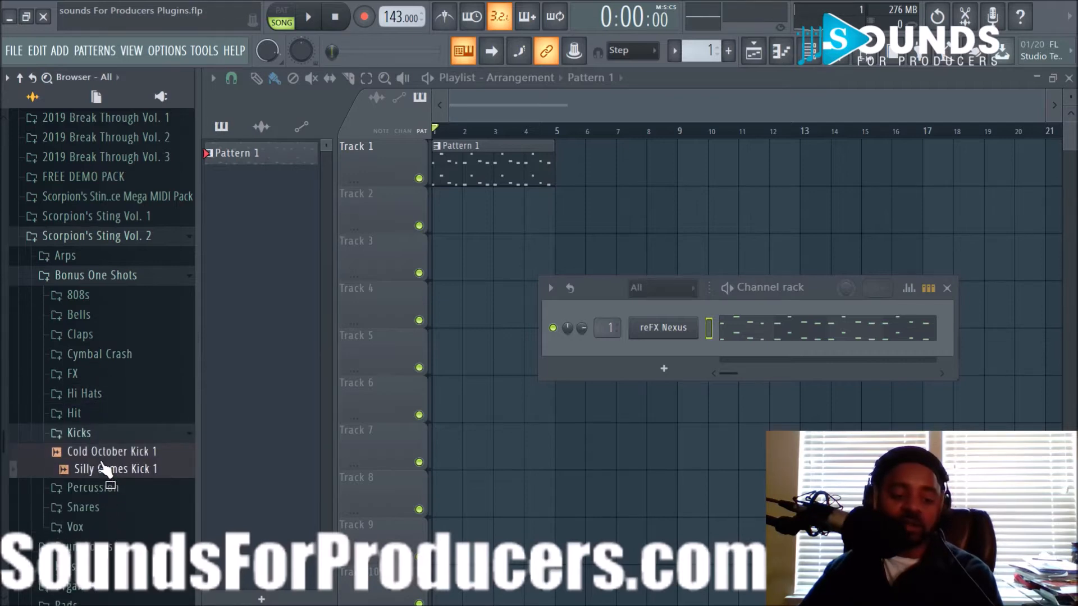
right_click(104, 473)
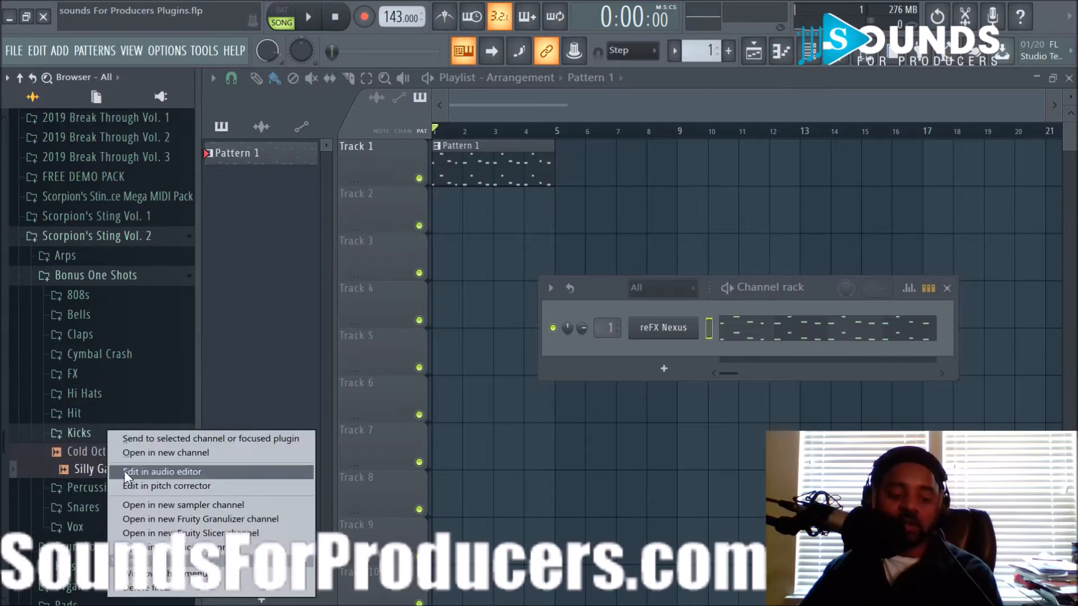
click(194, 462)
Place kicks on steps 1 and 7 of the Silly Games Kick 1 channel and listen to them with the melody
click(828, 284)
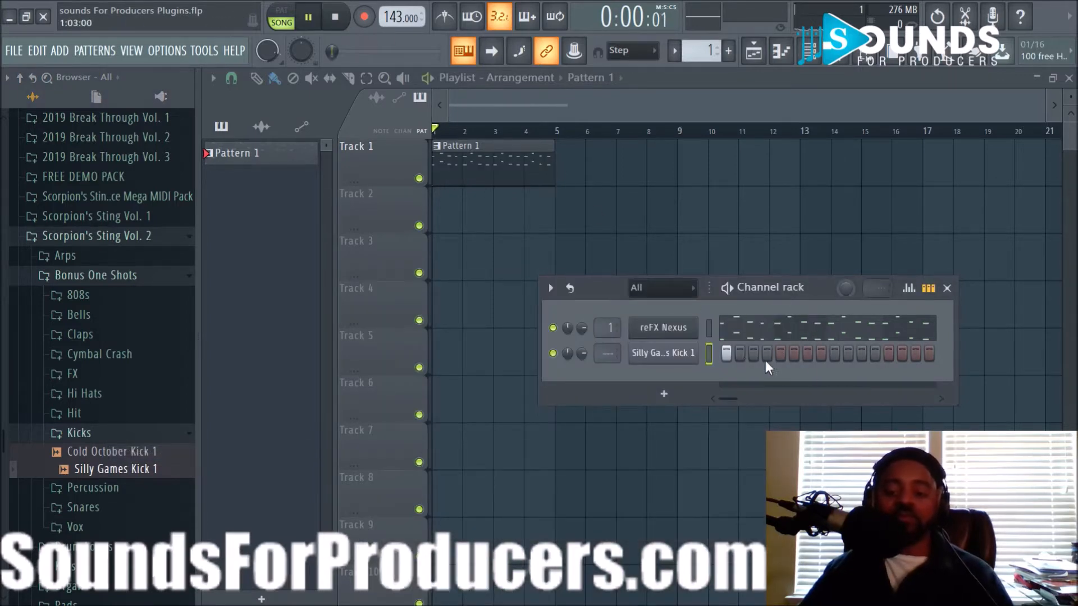
key(space)
click(807, 354)
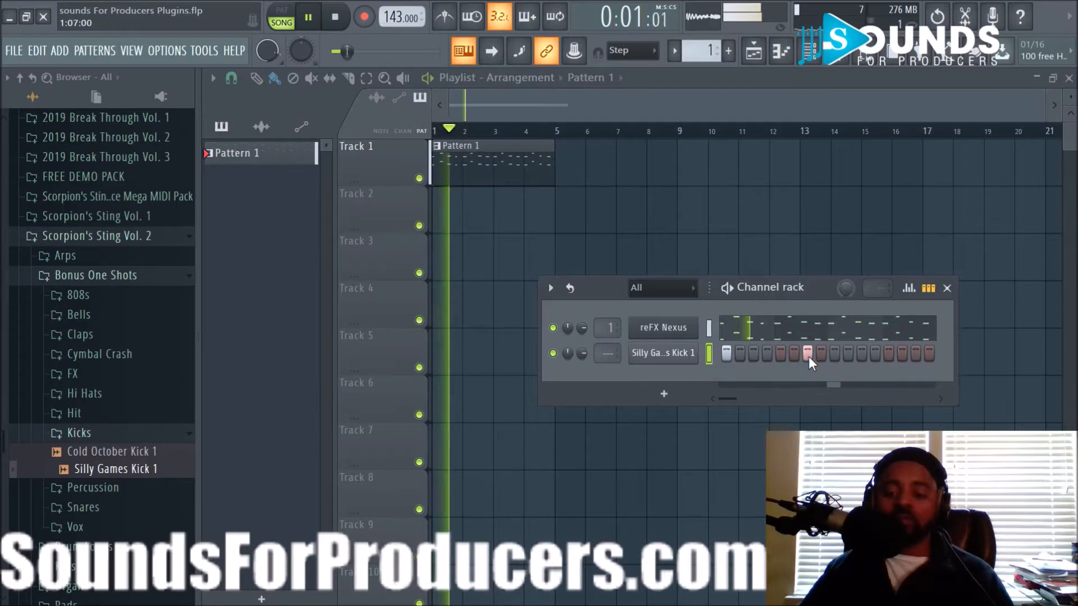
key(space)
key(space)
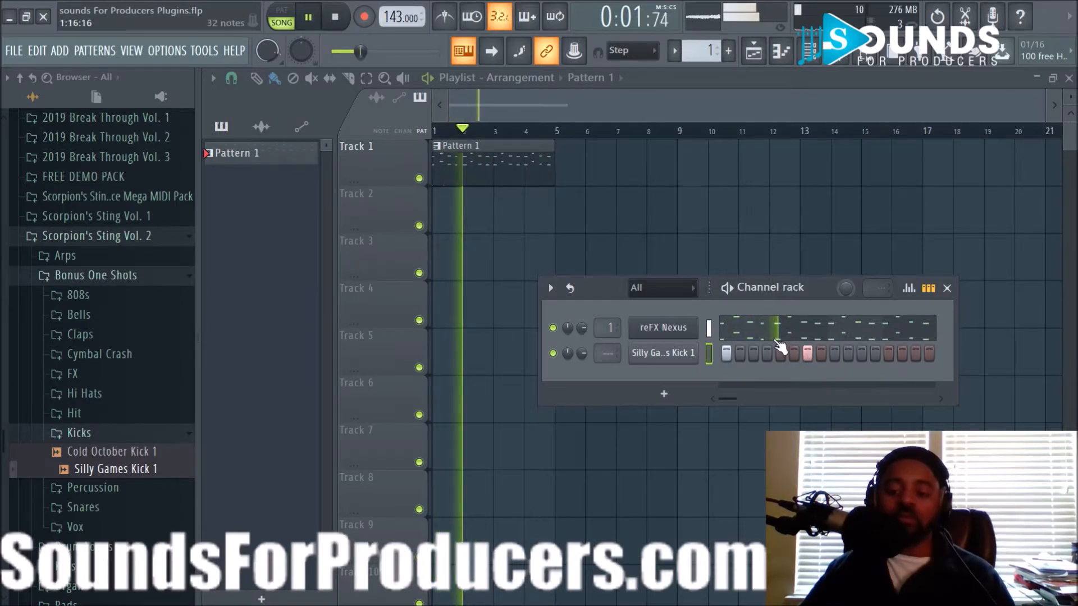
key(space)
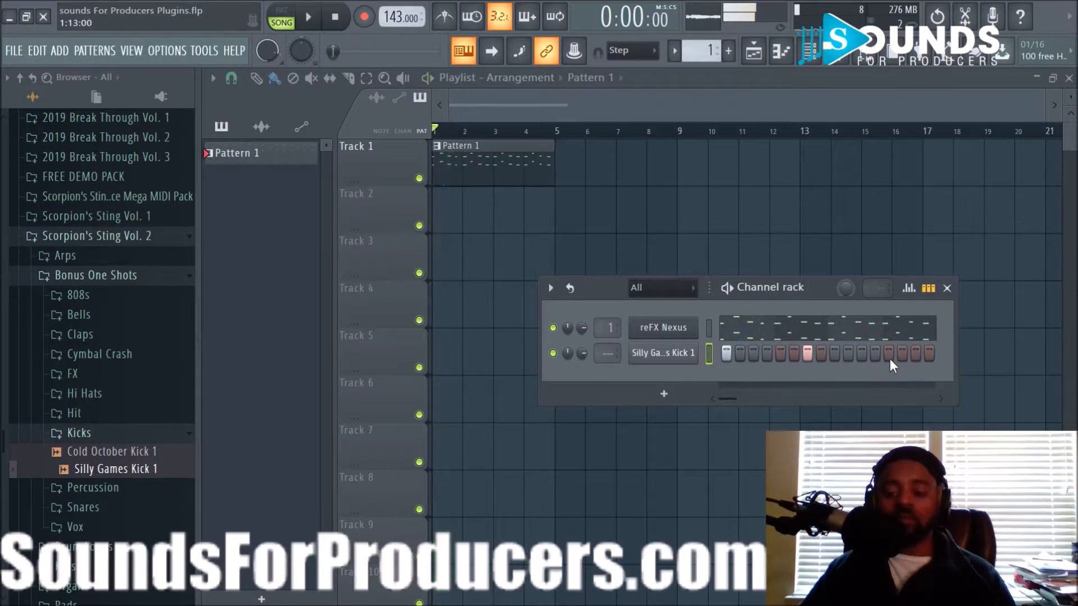
Try a third kick on step 12 and move it to step 13 while the song plays
click(875, 354)
key(space)
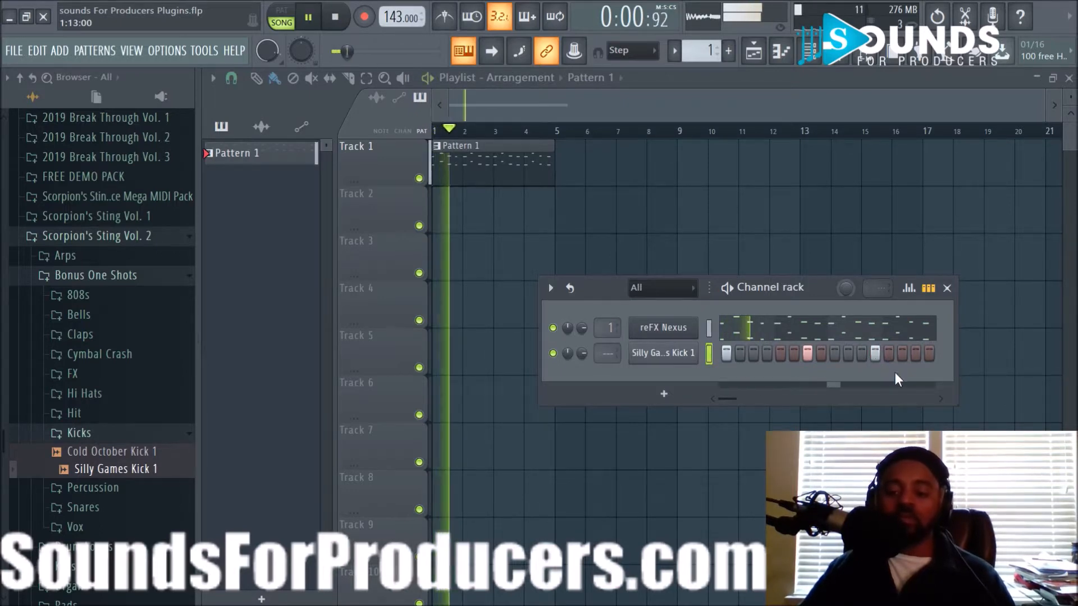
click(890, 355)
click(875, 355)
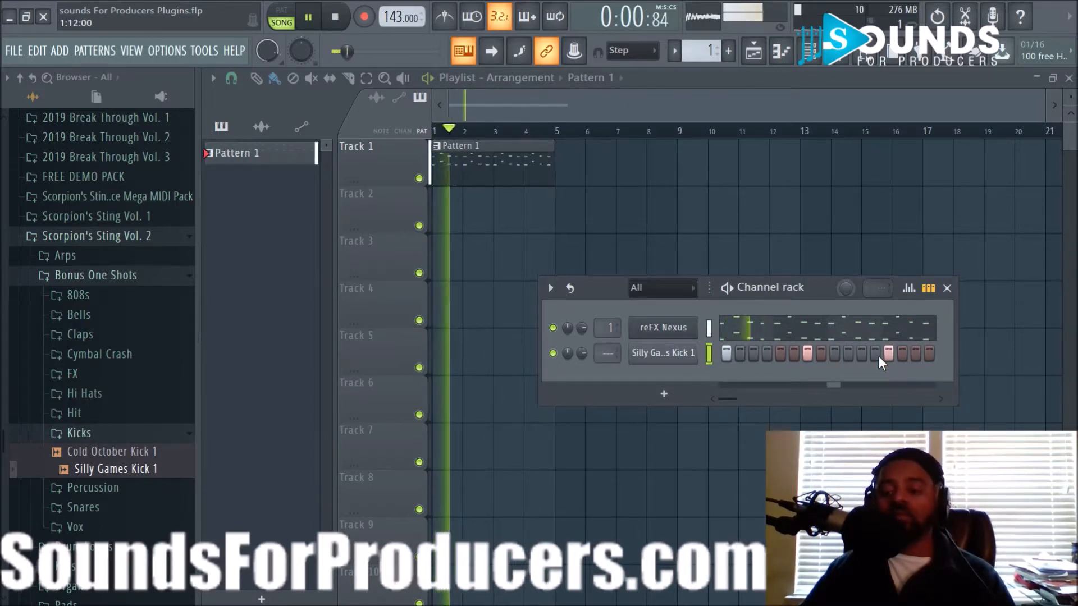
Stop playback and open the reFX Nexus melody of Pattern 1 in the piano roll
key(space)
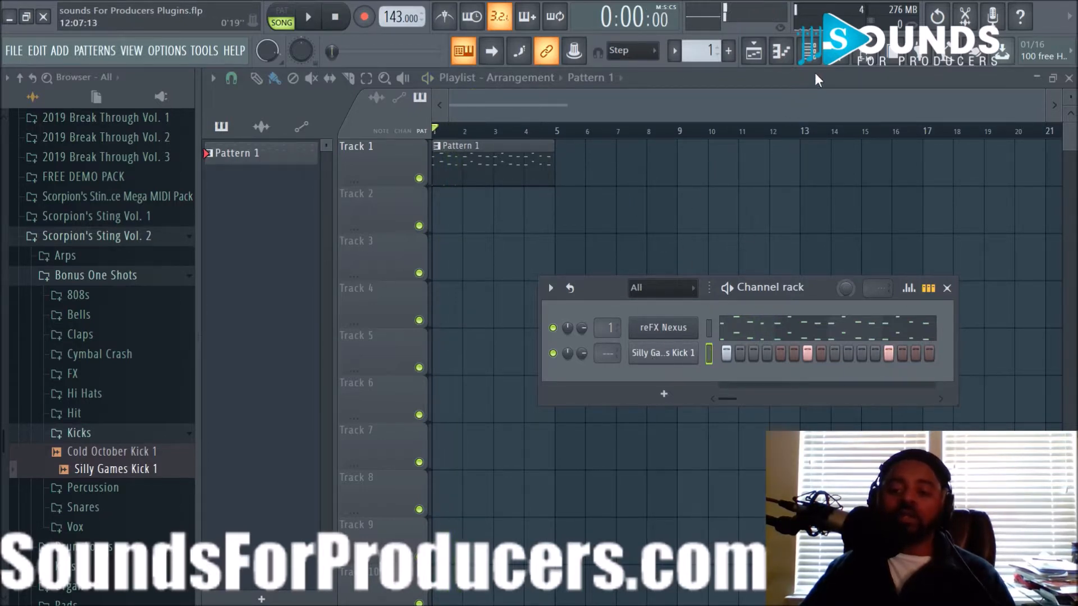
double_click(520, 182)
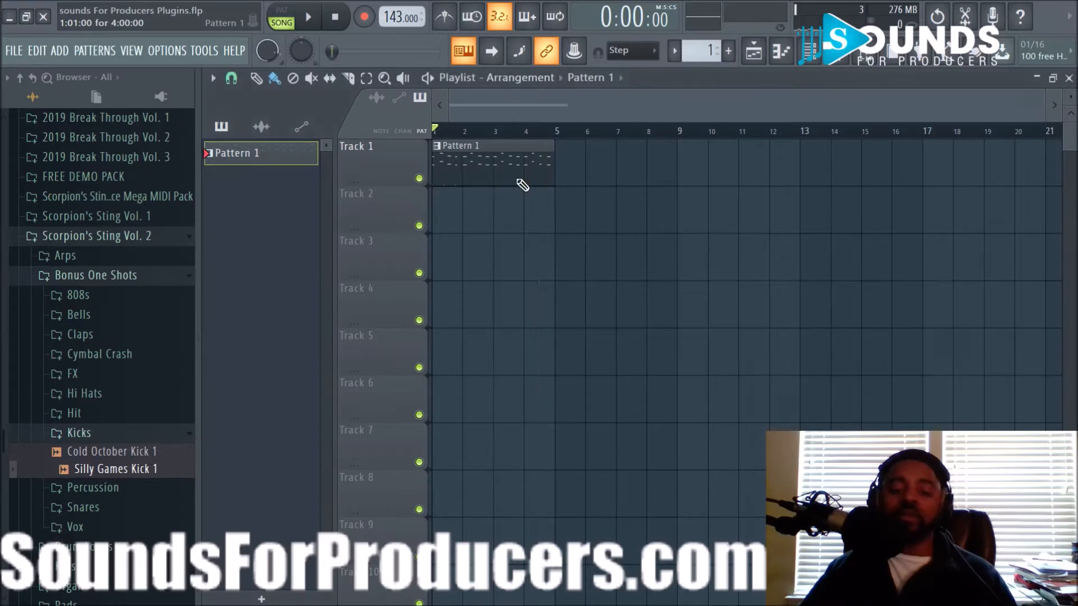
drag(596, 103, 354, 110)
scroll(440, 269, down, 1)
scroll(438, 275, down, 4)
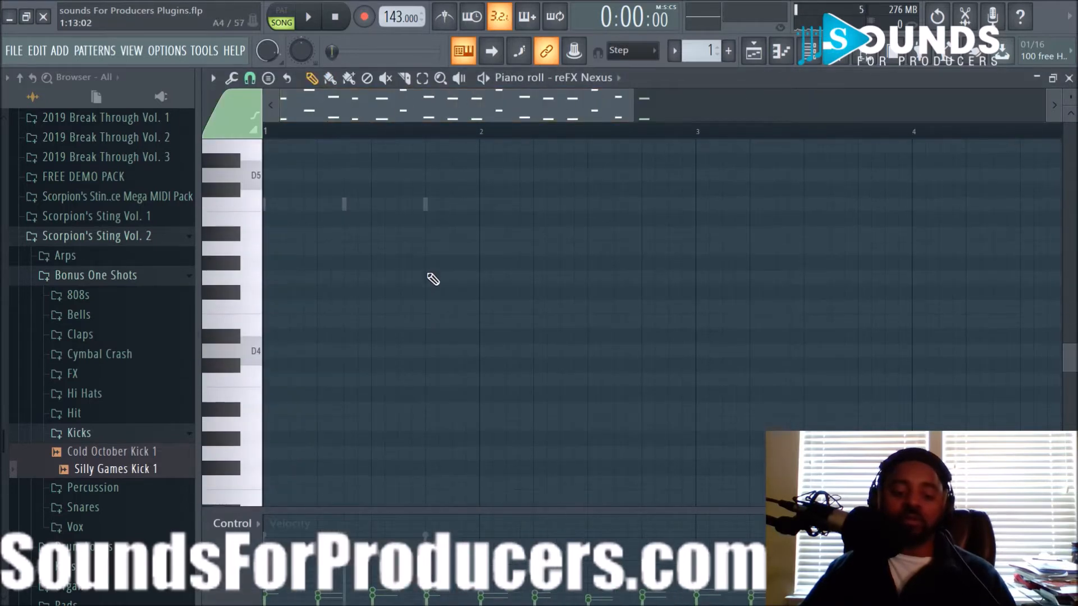
Bring up the channel rack, widen it to show 44 steps per channel, and start playback
click(804, 58)
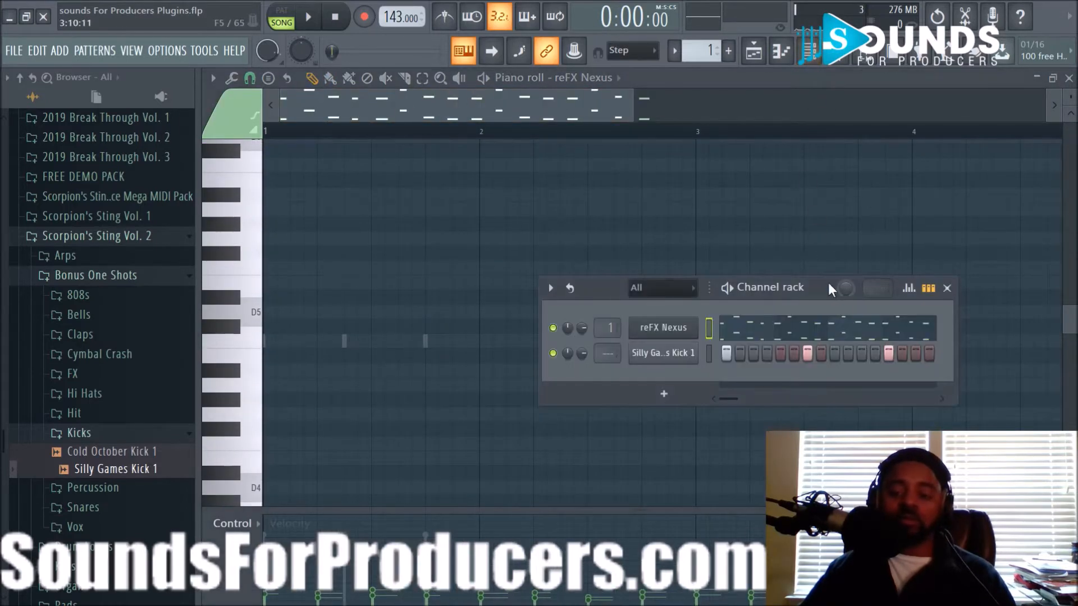
drag(819, 299, 640, 302)
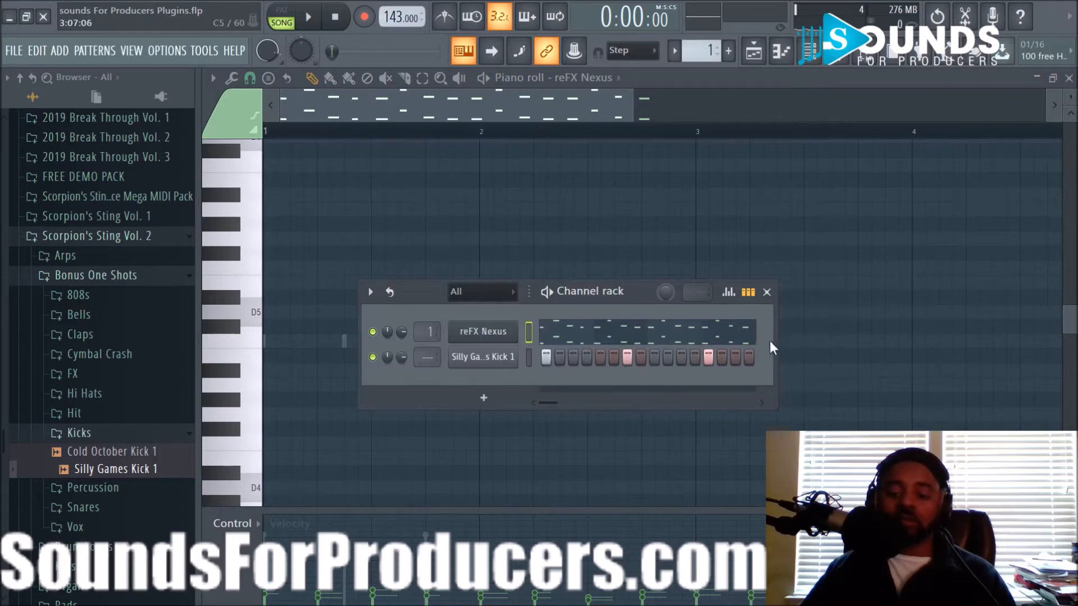
drag(791, 341, 1029, 345)
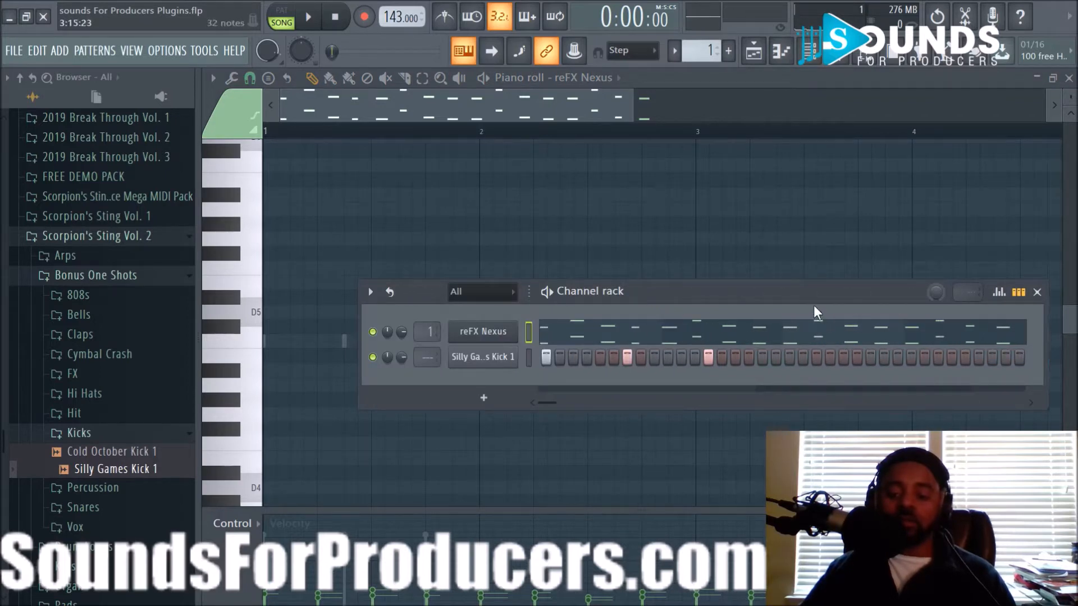
drag(804, 298, 571, 288)
key(space)
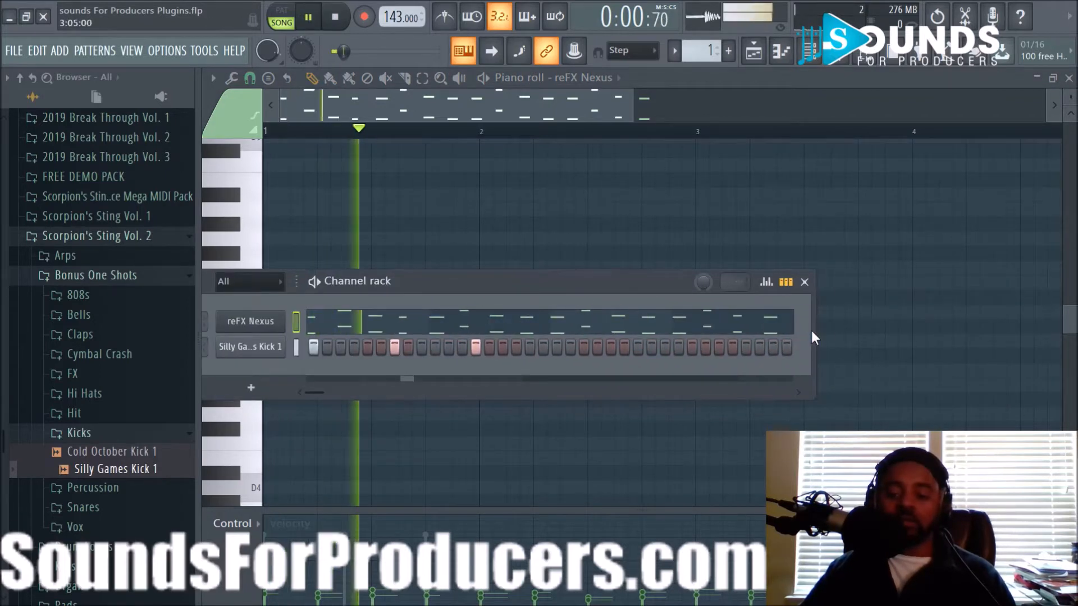
drag(815, 334, 921, 337)
Try kicks on steps 20 and 21 of the Silly Games Kick 1 channel and remove them
click(571, 348)
click(583, 348)
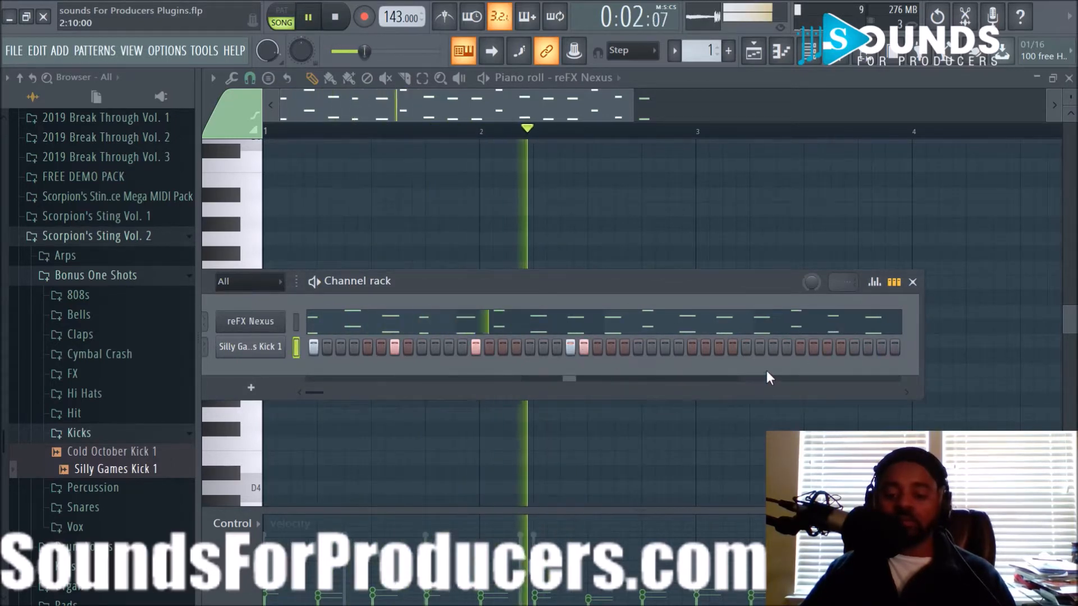
click(557, 348)
click(583, 348)
key(space)
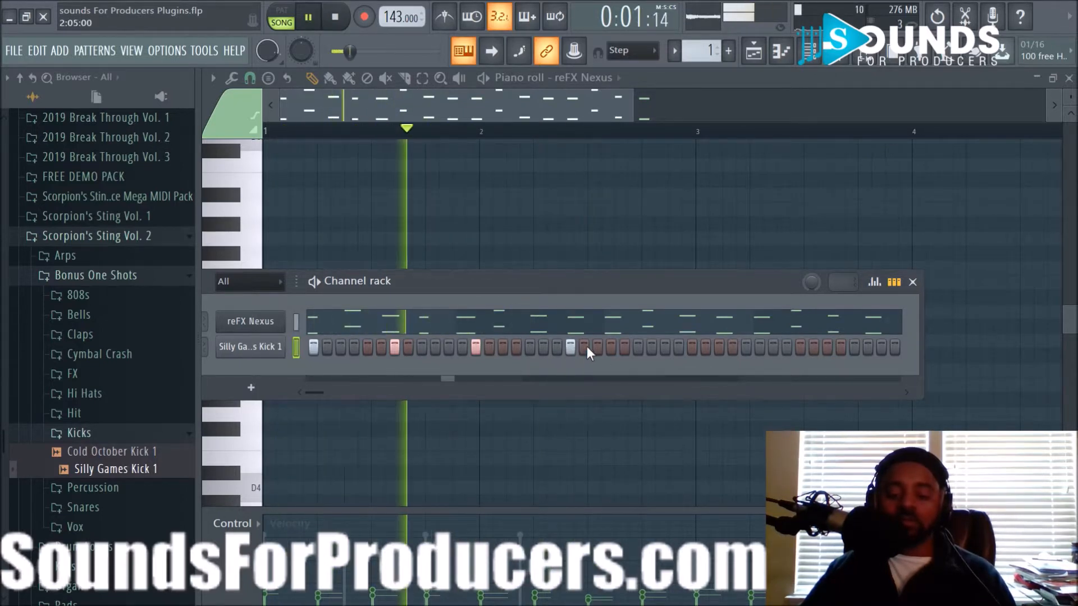
click(569, 347)
Place kicks on steps 19, 21, 33, 39 and 45 of the Silly Games Kick 1 channel, widening the rack as needed
click(557, 347)
click(583, 349)
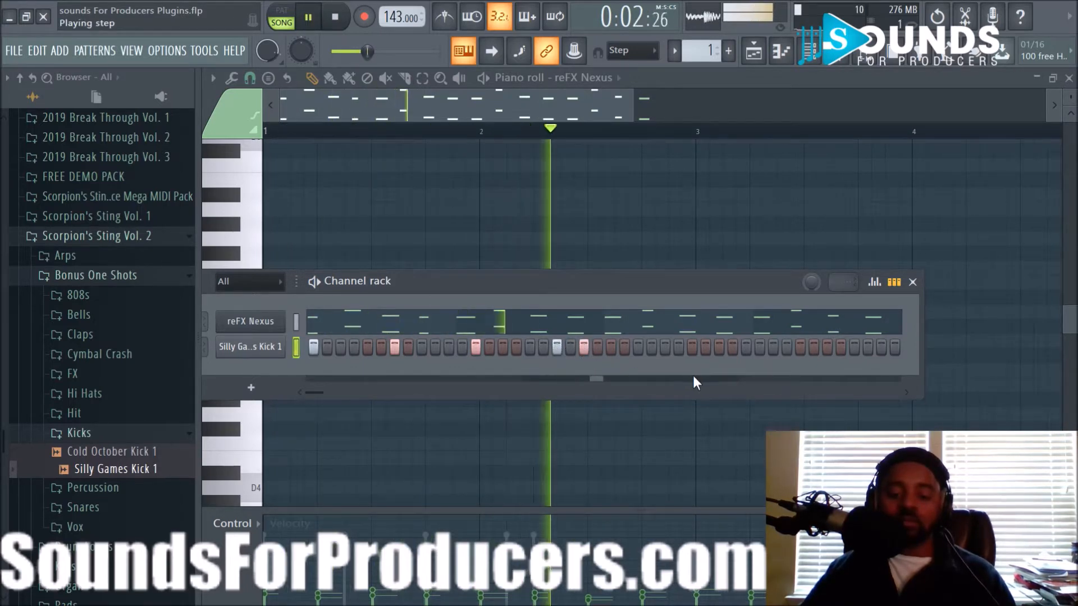
click(746, 348)
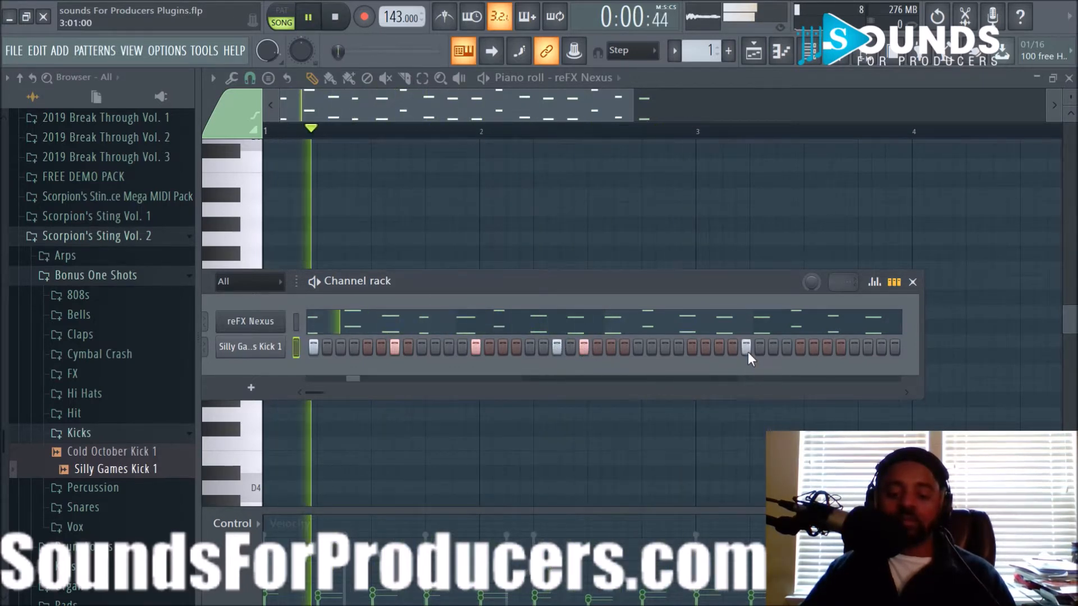
click(828, 349)
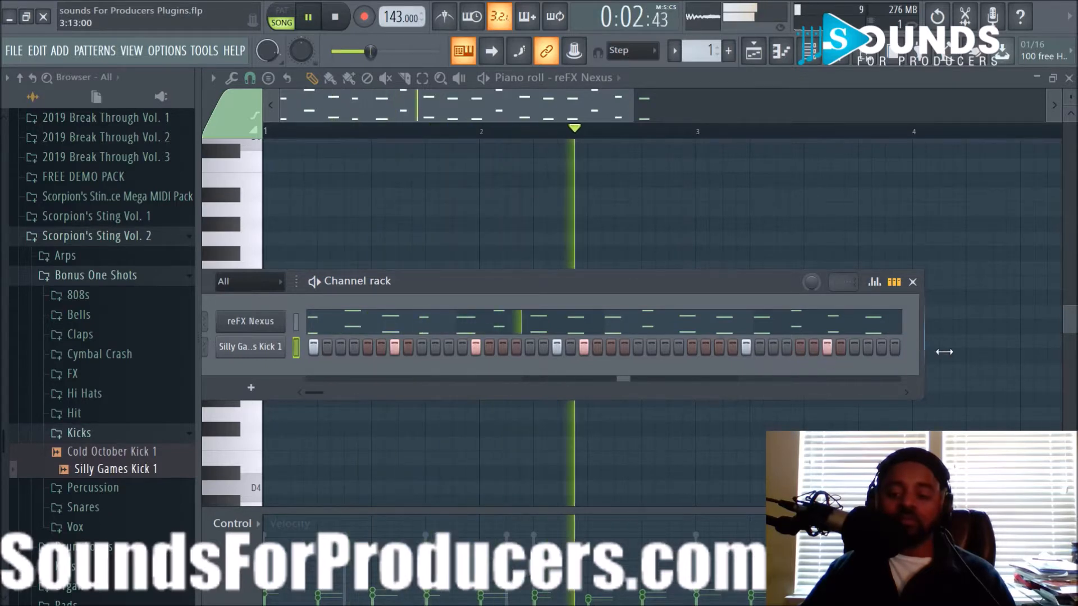
drag(921, 345, 1027, 345)
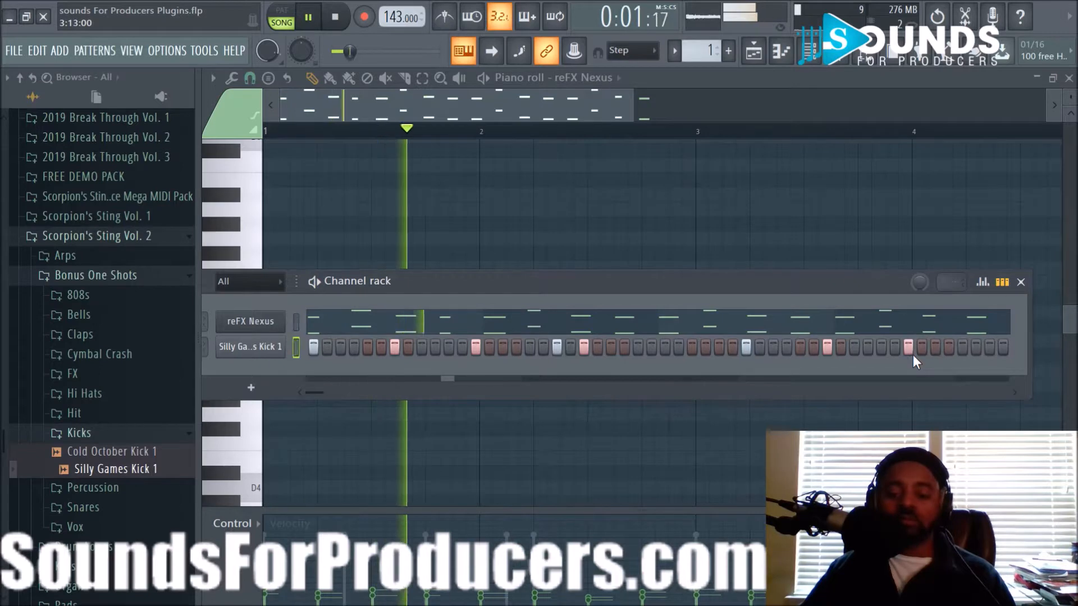
Extend the channel rack to 64 steps, add kicks on steps 51 and 53, and play the song
drag(868, 281, 722, 280)
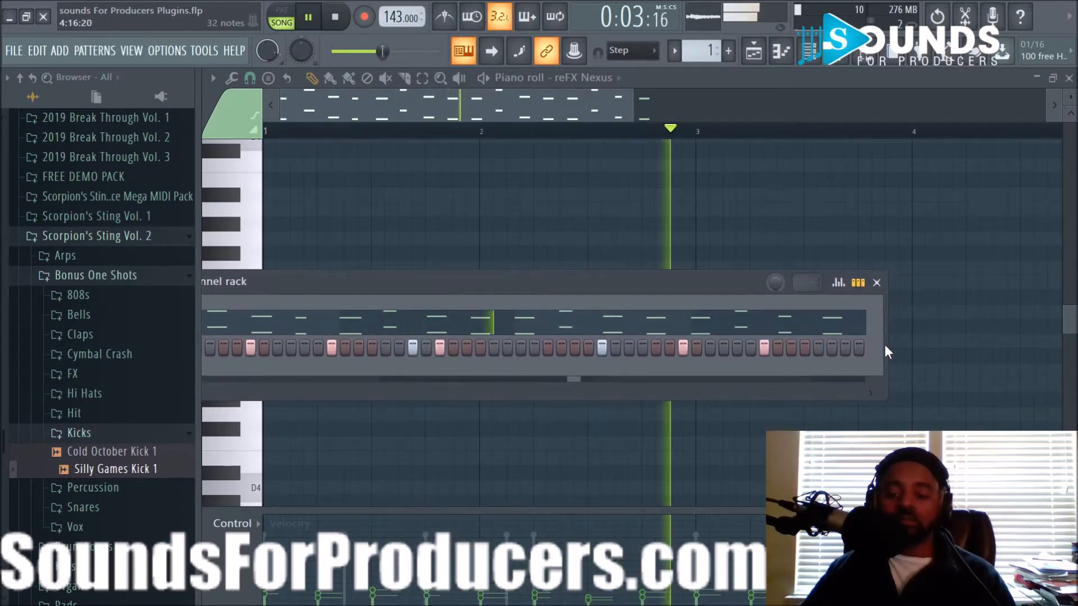
drag(887, 345, 1047, 344)
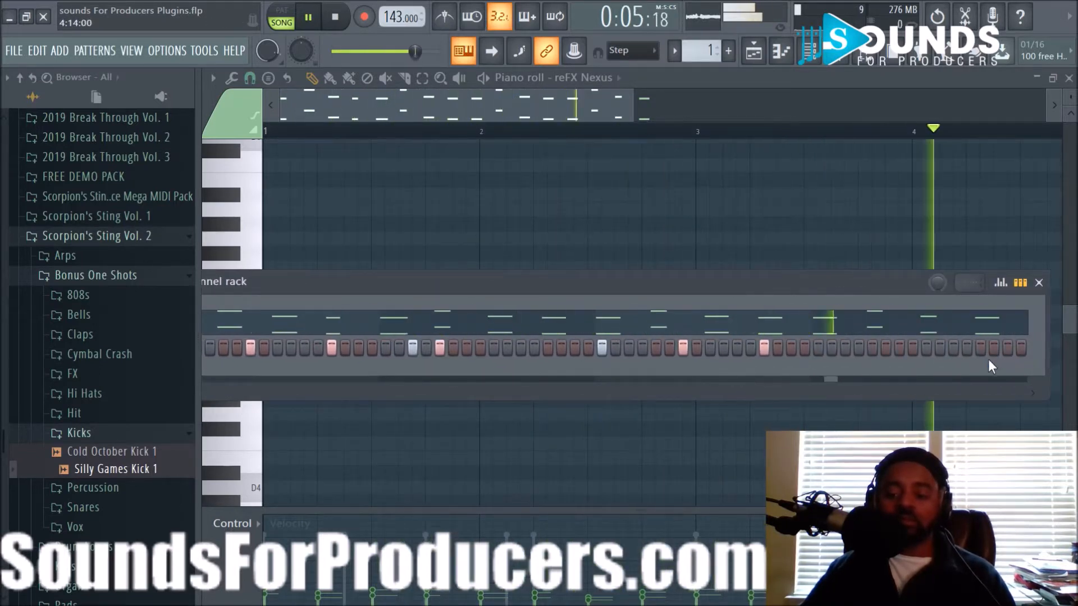
key(space)
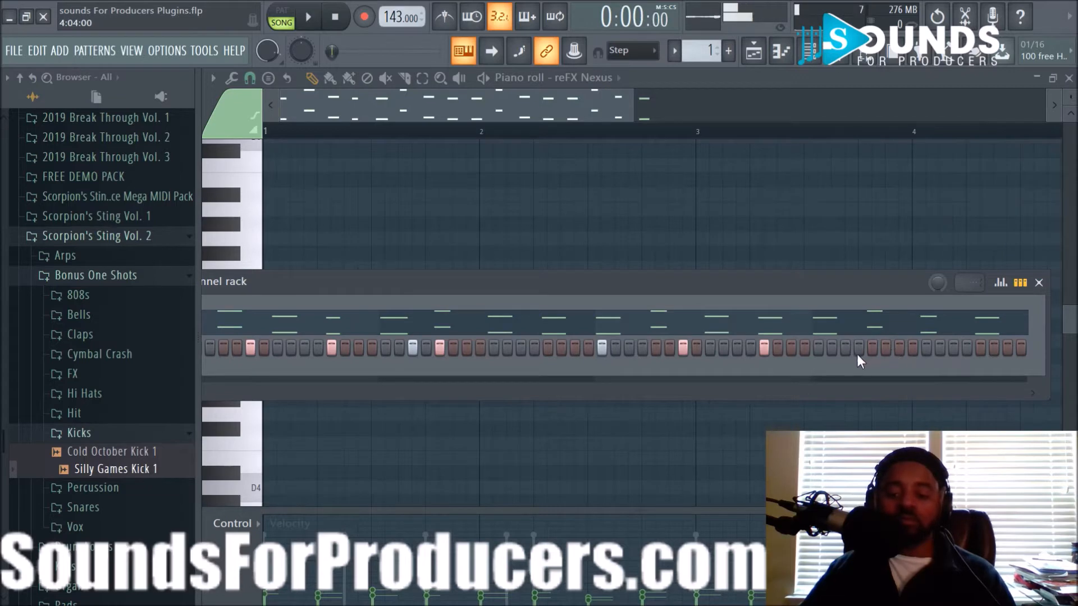
click(845, 348)
click(872, 348)
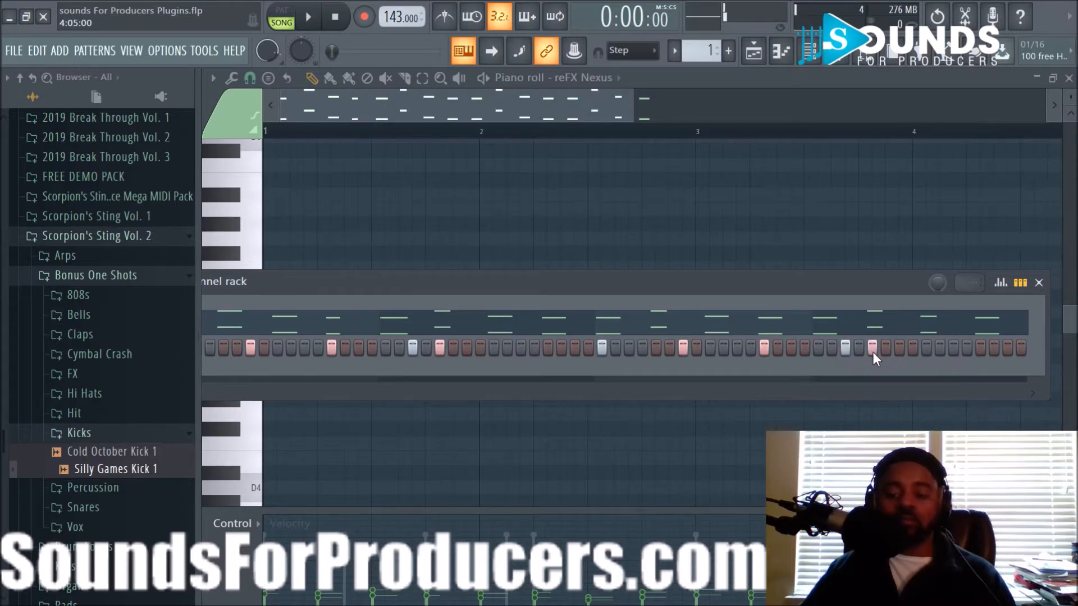
key(space)
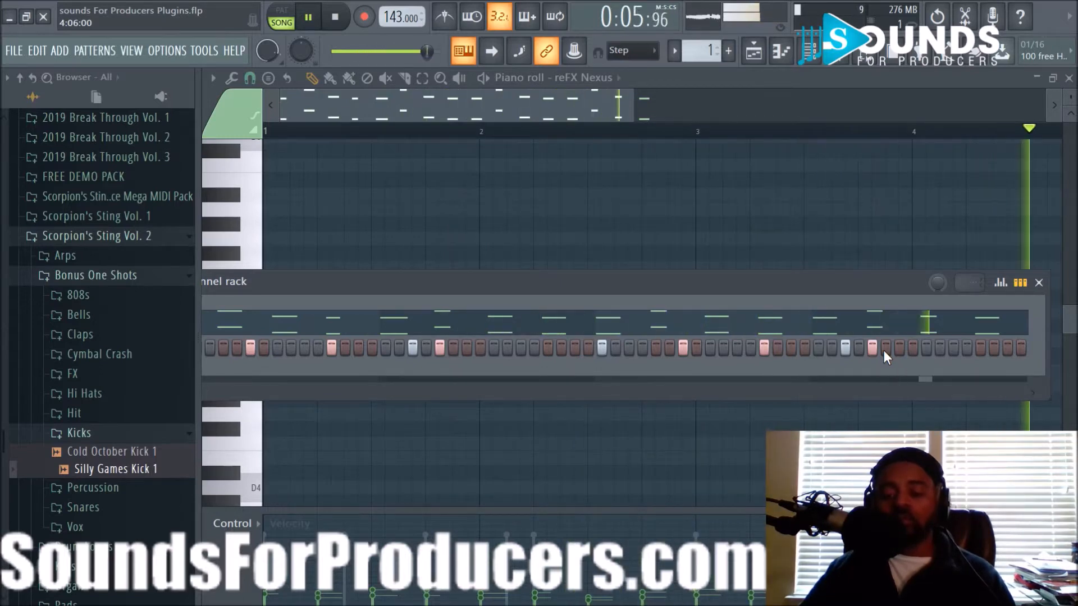
Add closing kicks on steps 63 and 64, trying an extra one on step 62 and removing it
click(1008, 348)
click(1020, 348)
click(993, 348)
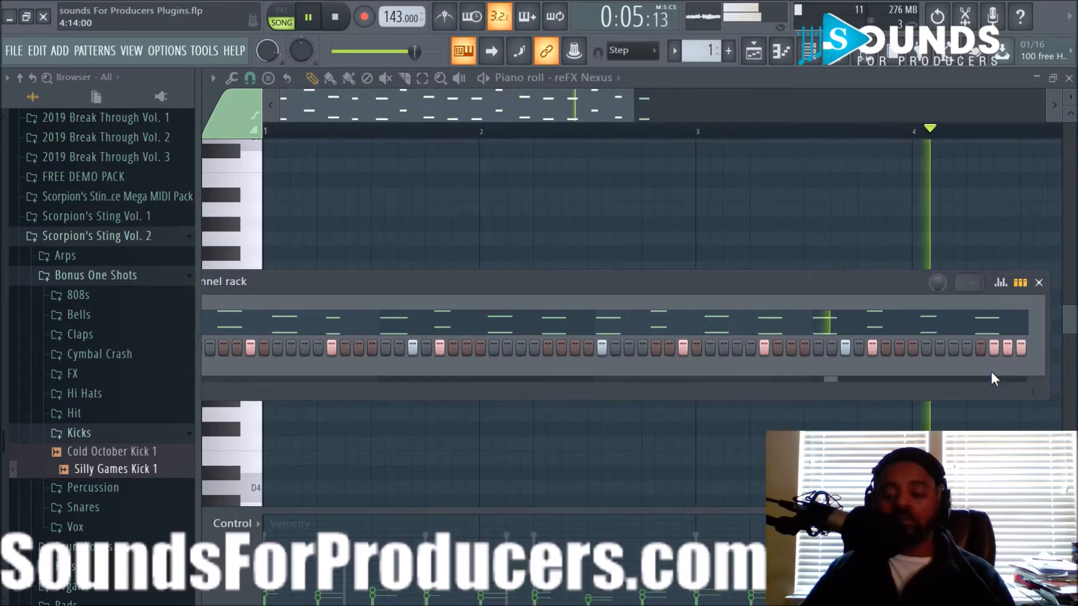
click(995, 349)
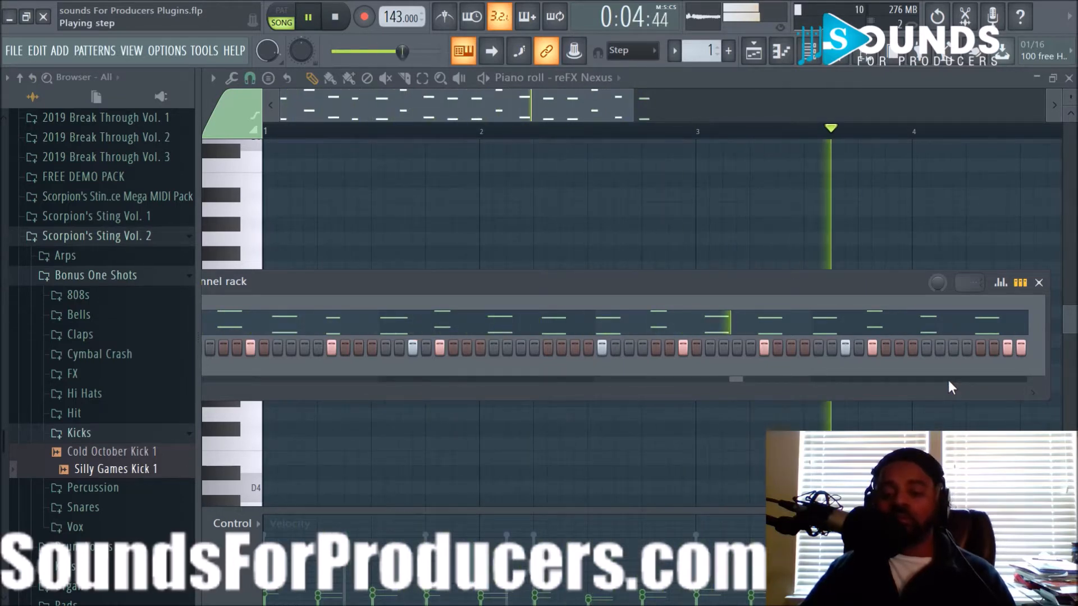
Route the Silly Games Kick 1 channel to mixer track 2, mute Insert 1 in the mixer, and stop playback
drag(551, 285, 800, 288)
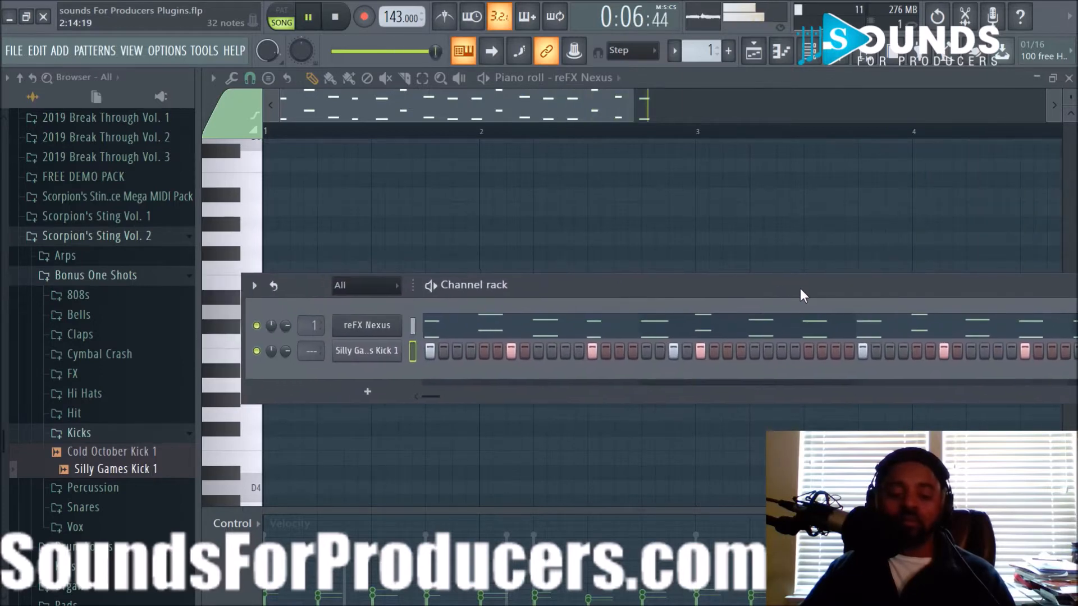
scroll(302, 351, up, 2)
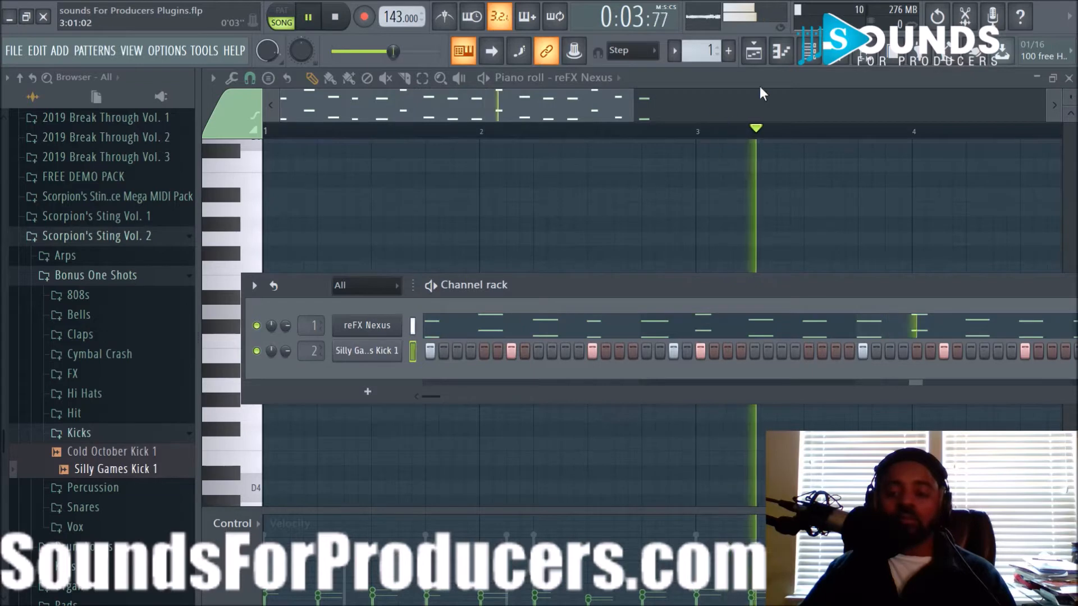
click(837, 68)
click(301, 258)
key(space)
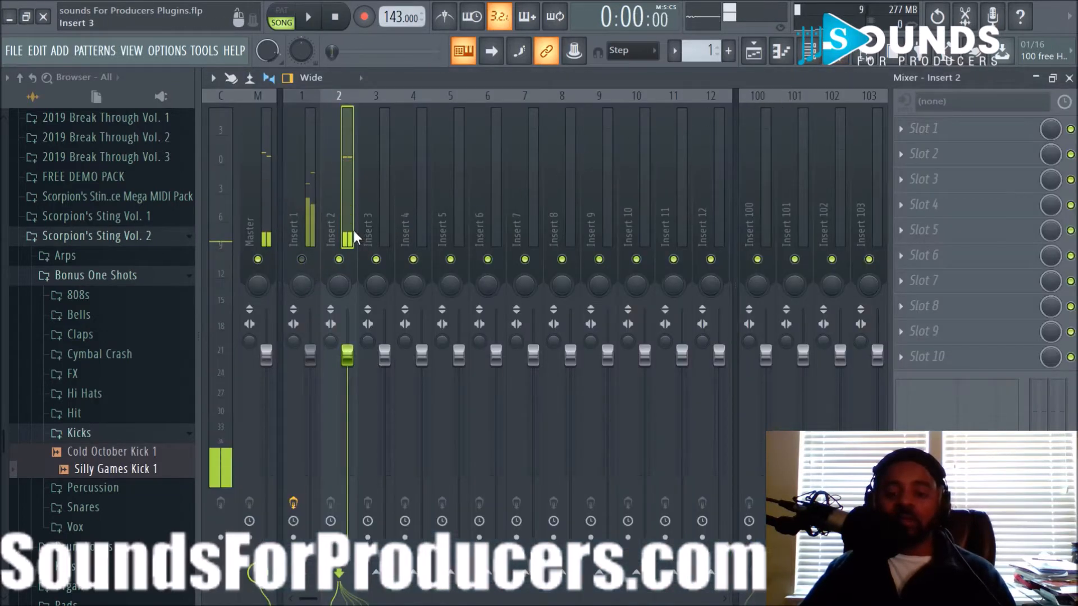
Hide the browser and load Fruity Parametric EQ 2 into slot 1 of Insert 2, with its window maximized
click(874, 58)
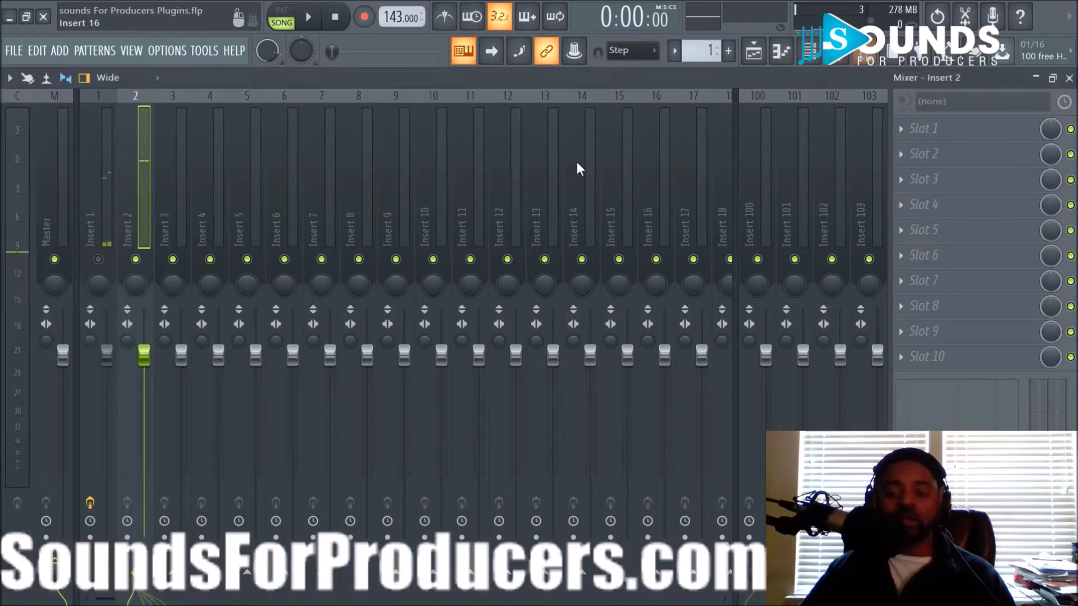
click(904, 131)
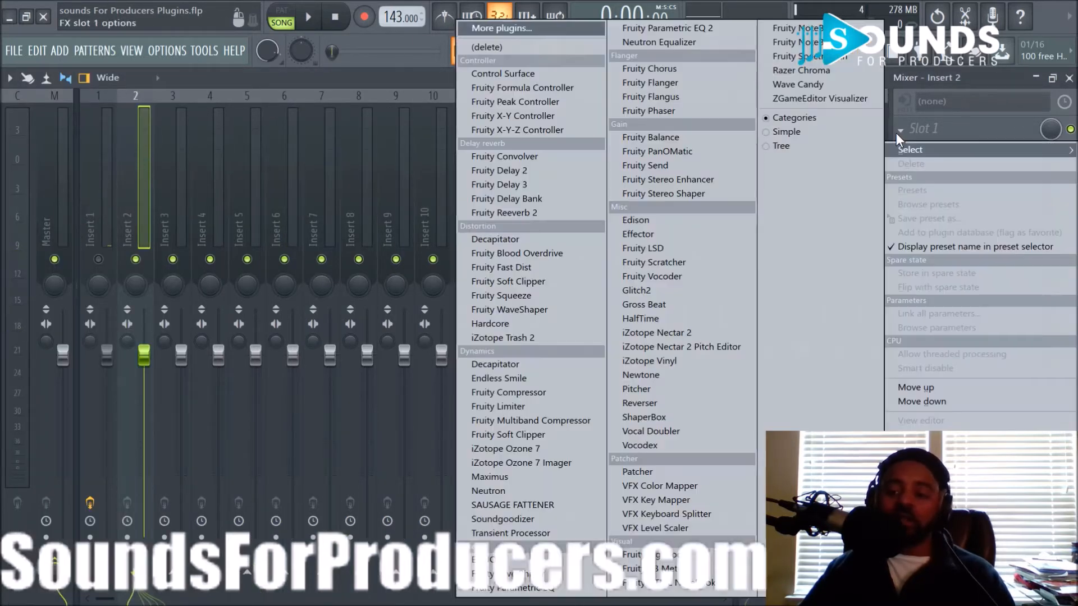
click(669, 29)
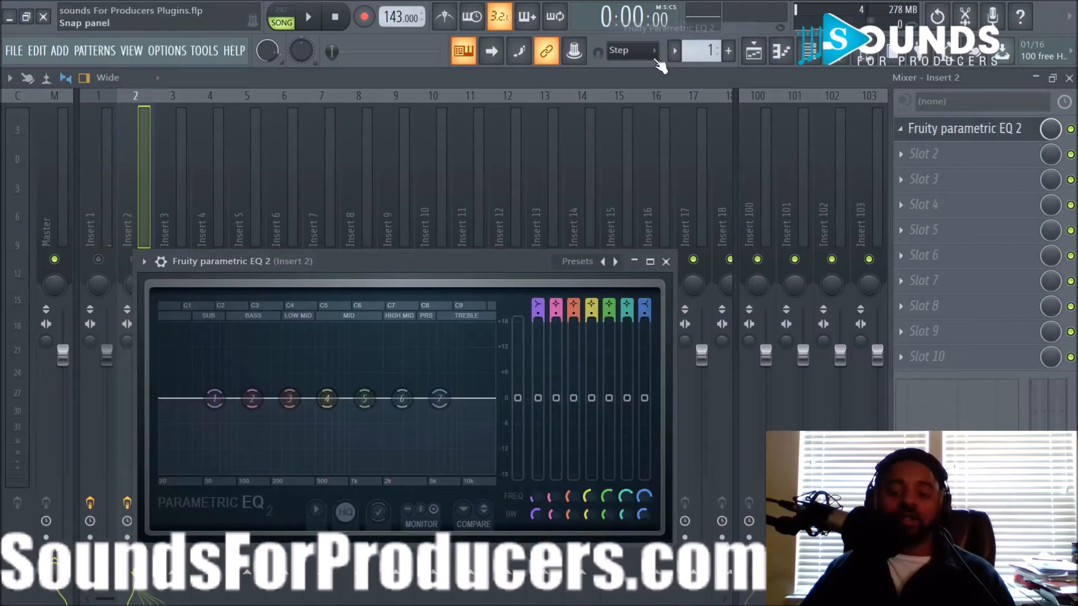
click(650, 262)
Play the kick pattern, examine its frequencies around band 2 in the EQ, and close the EQ
key(space)
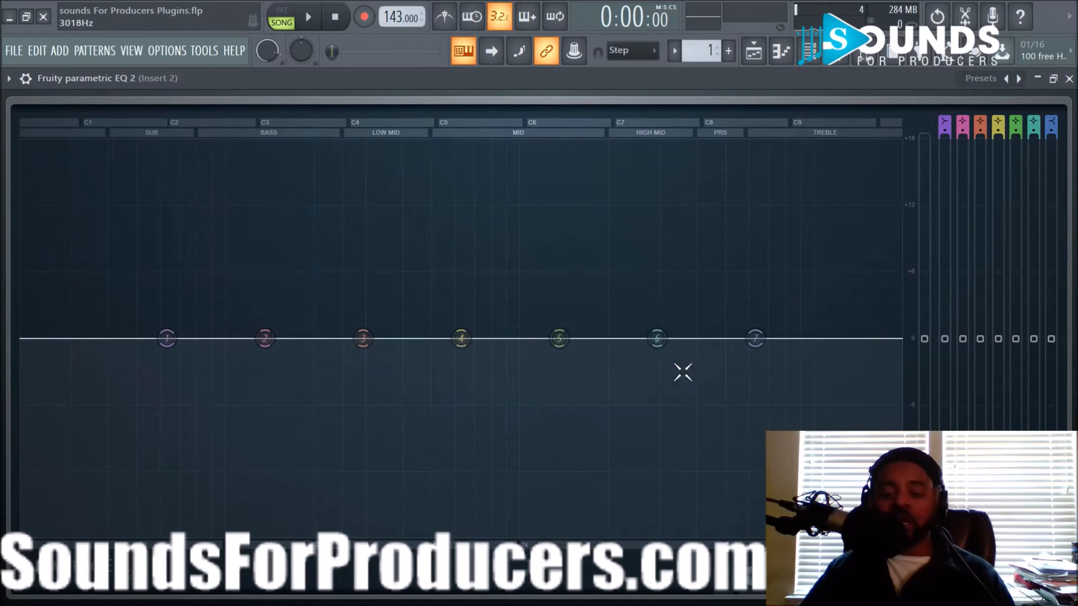
key(space)
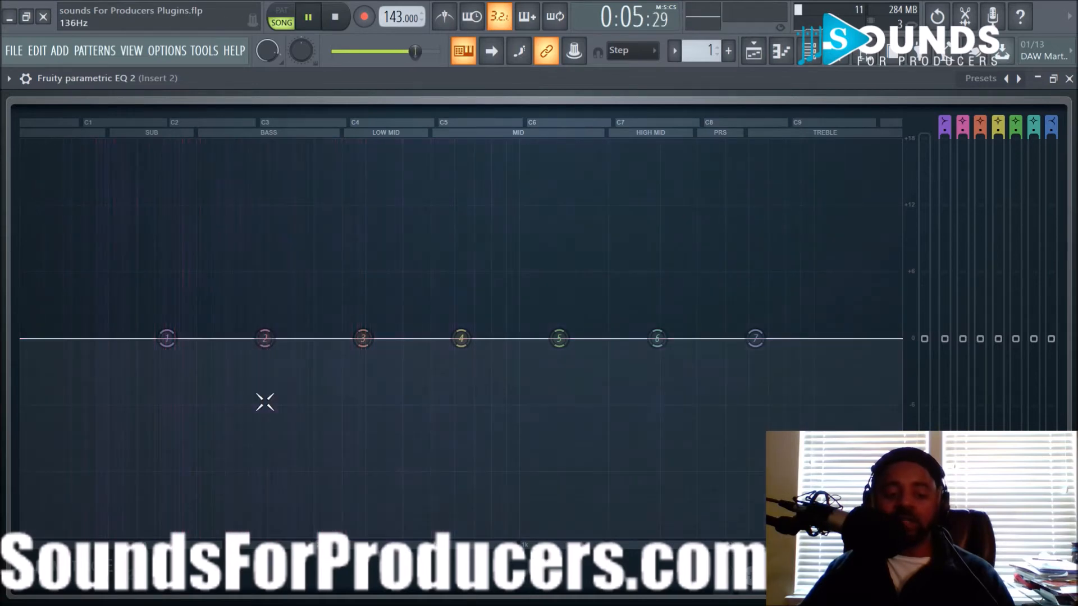
mouse_move(265, 353)
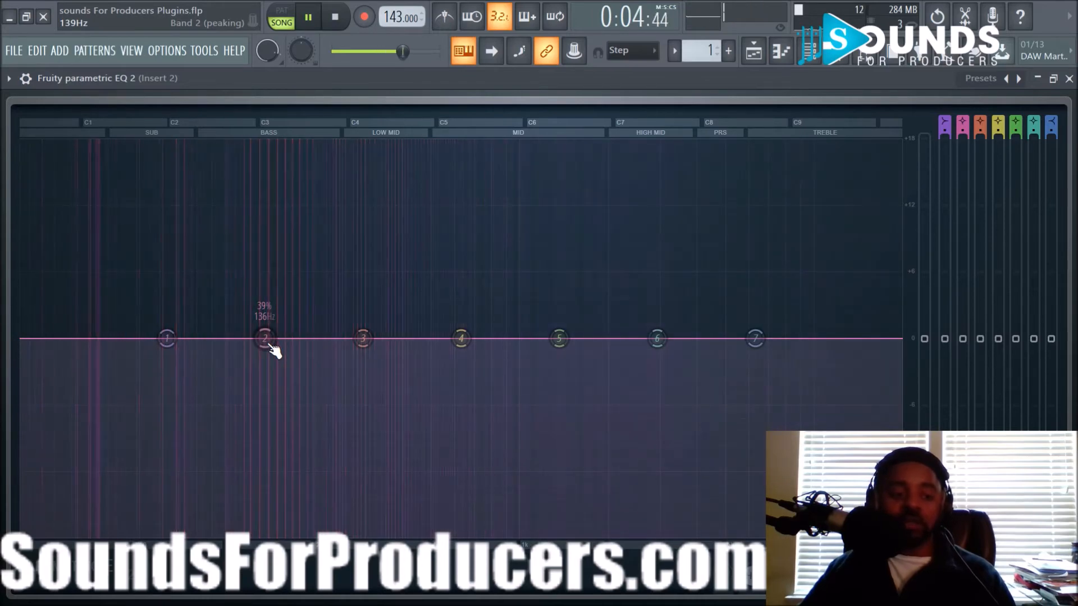
click(1070, 79)
Review the Silly Games Kick 1 channel settings and the Scorpion's Sting Vol. 2 folder, and close both views
click(811, 51)
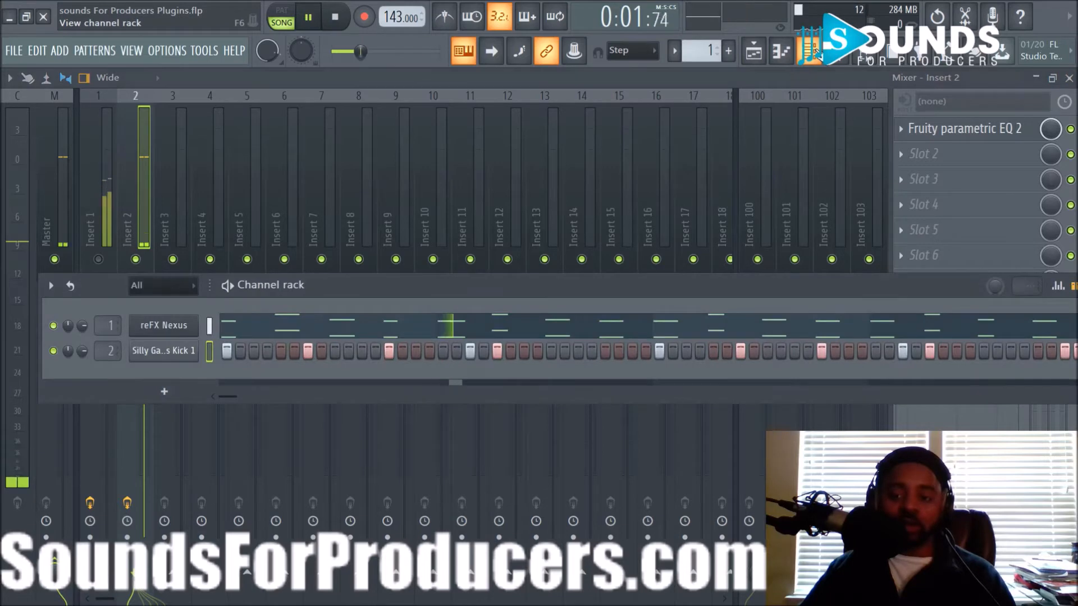
click(171, 353)
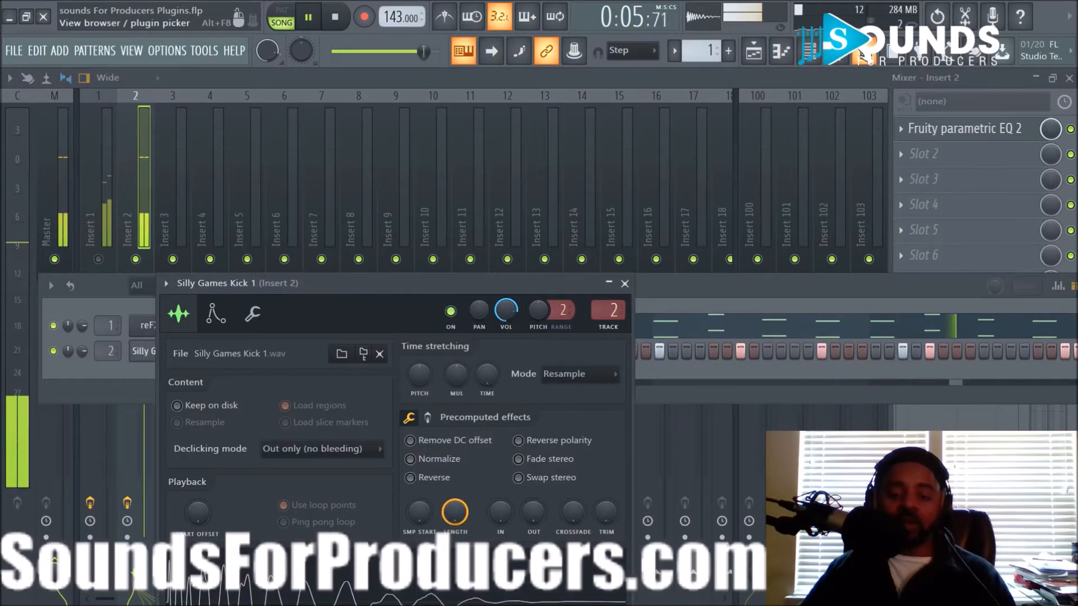
click(864, 51)
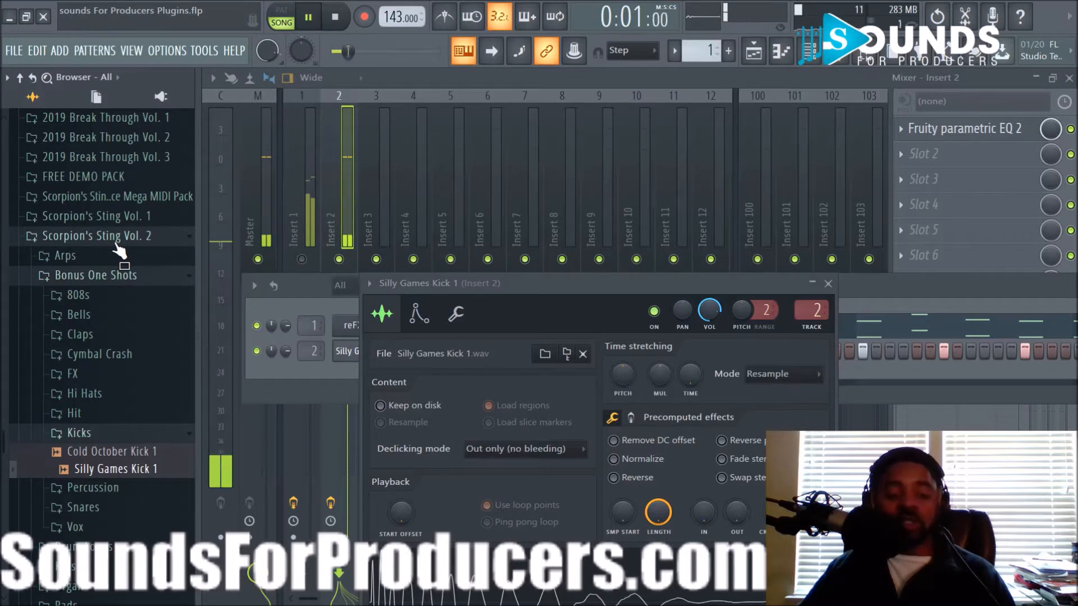
click(90, 275)
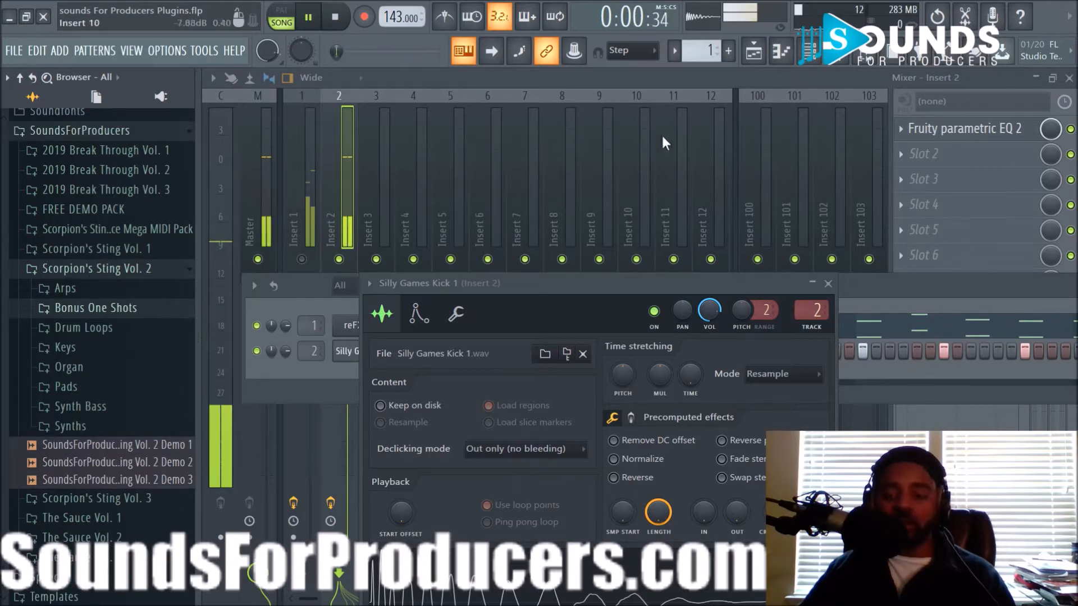
click(865, 55)
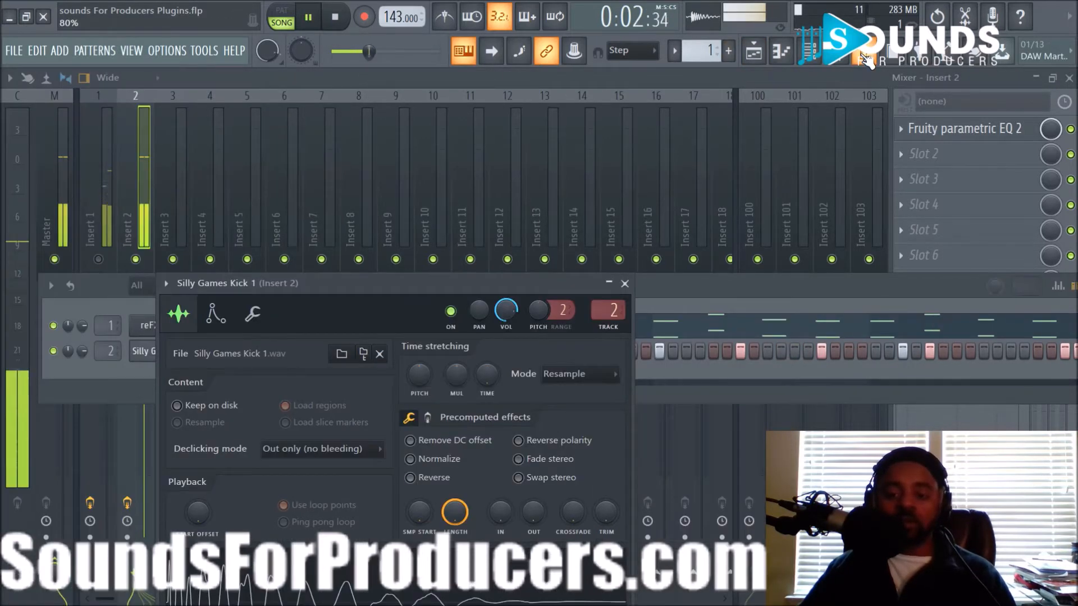
click(625, 283)
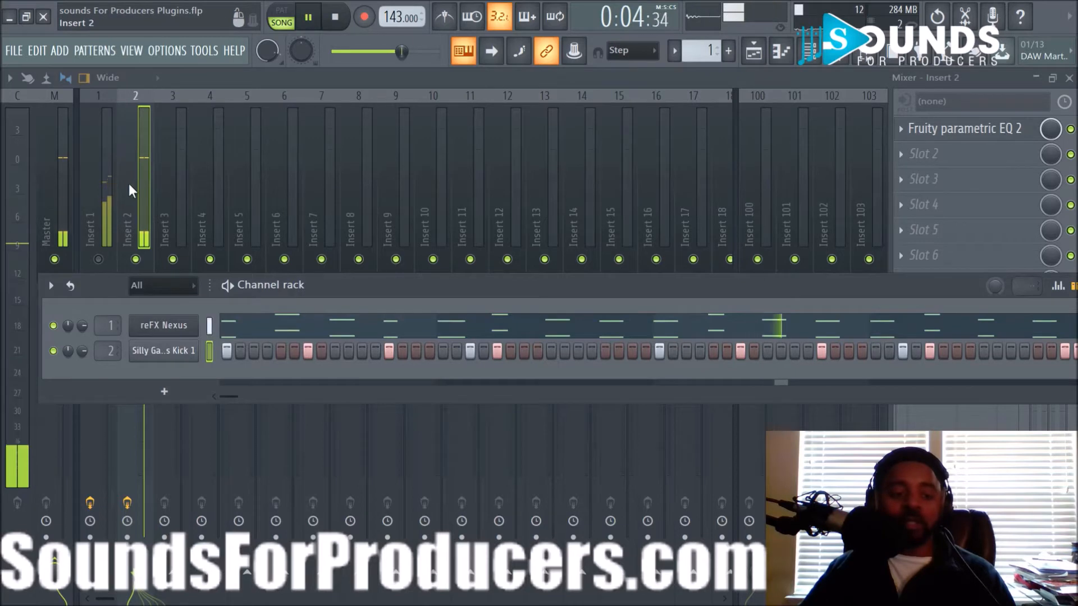
Try boosting band 2 of the kick's EQ at about 71 Hz, audition it, and reset the band
key(F6)
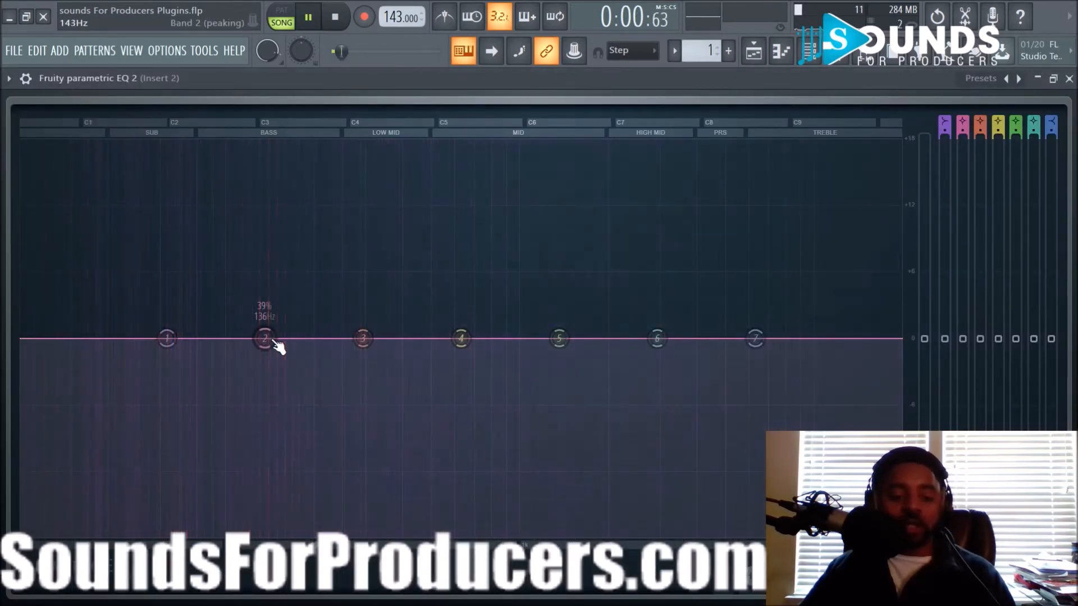
drag(265, 337, 187, 291)
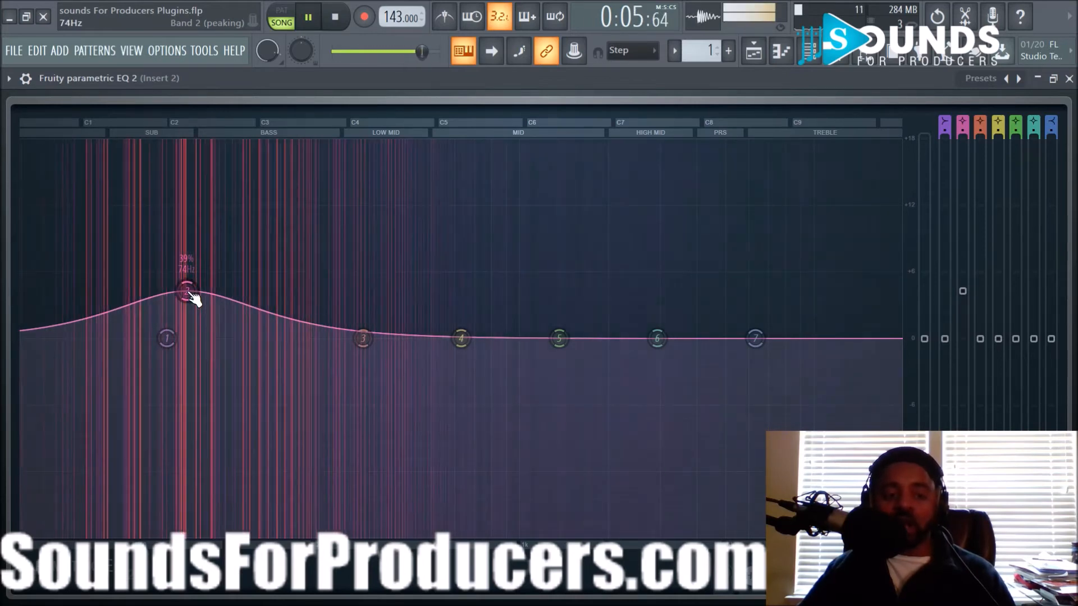
key(space)
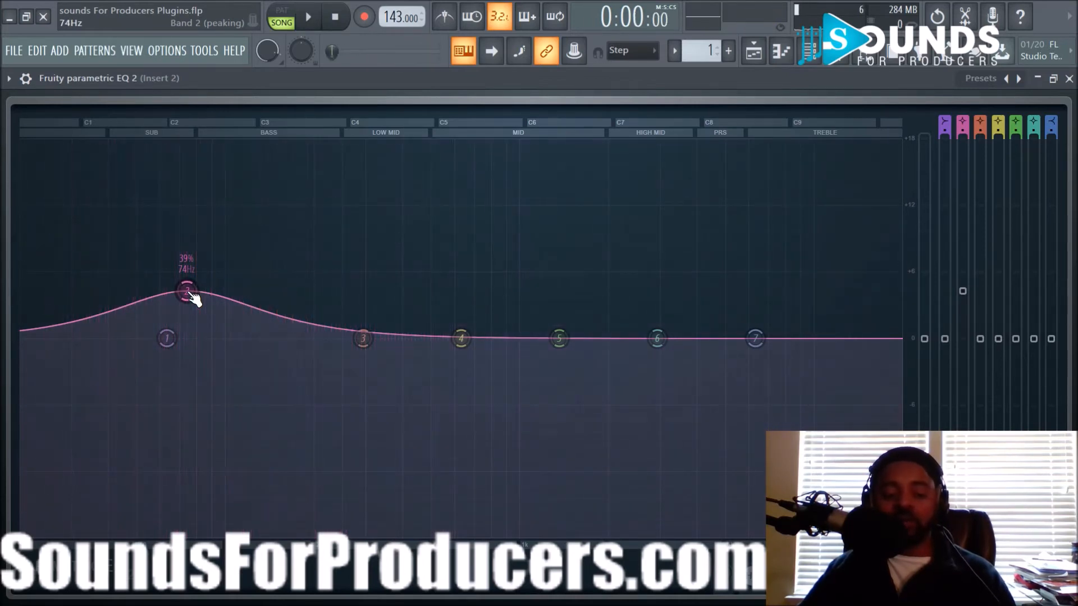
drag(193, 299, 188, 265)
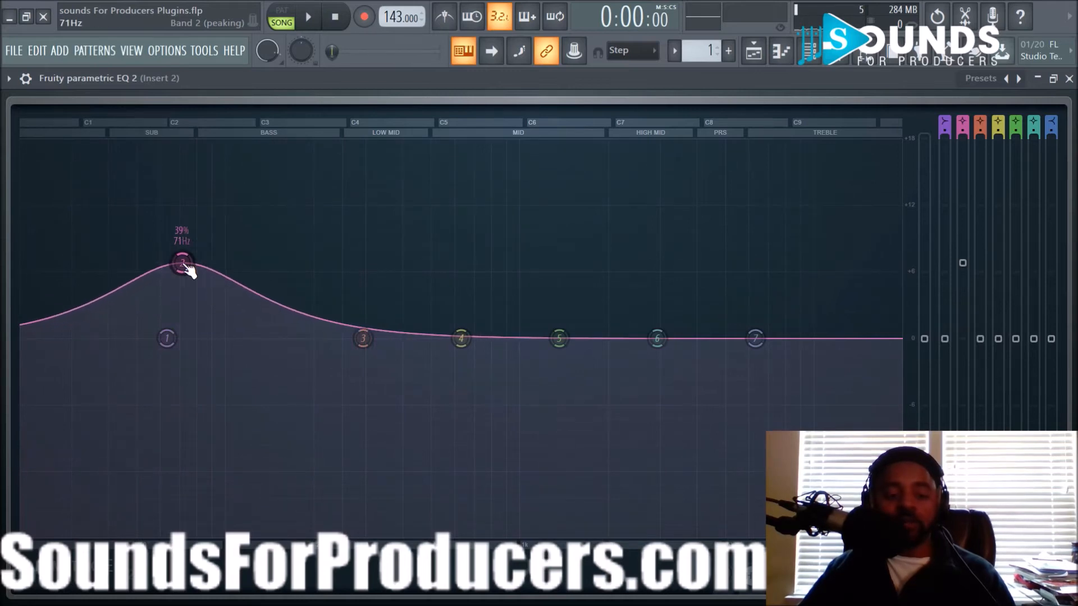
key(space)
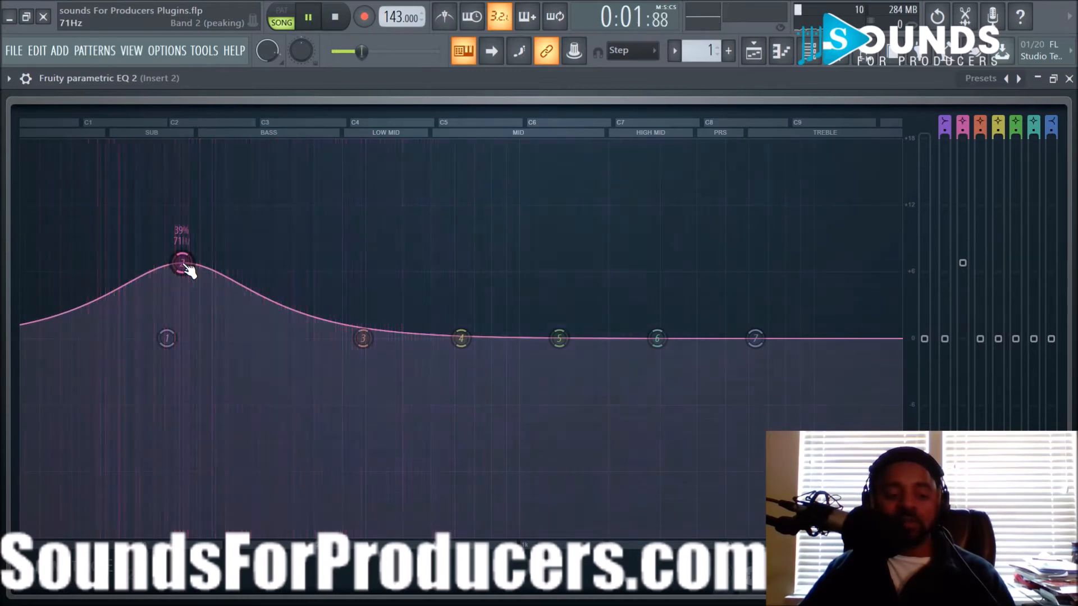
key(space)
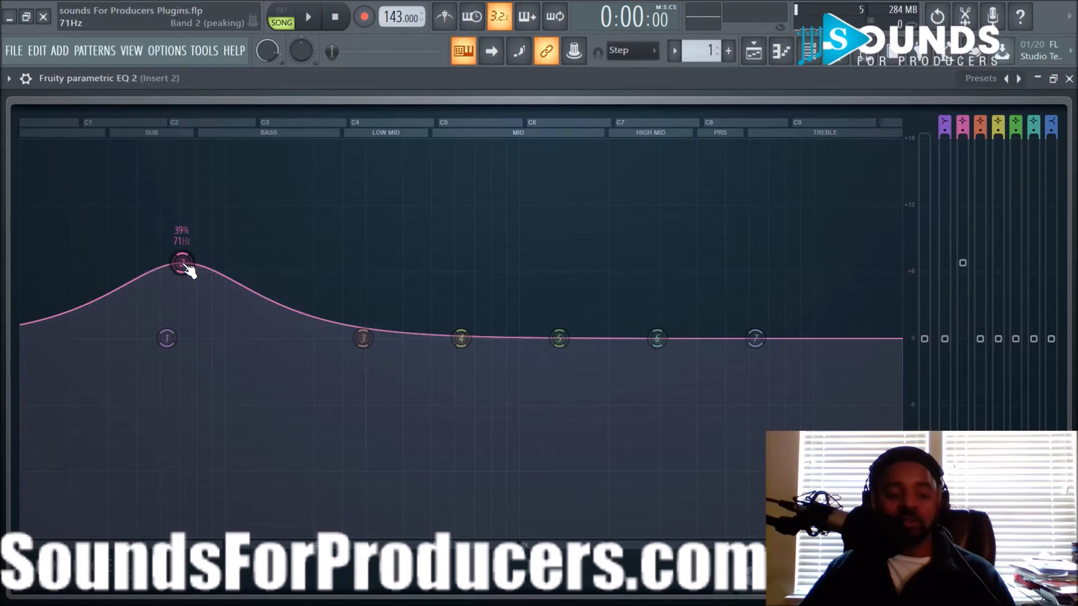
right_click(189, 267)
click(196, 281)
key(space)
key(space)
Boost band 3 of the kick's EQ by about 4.5 dB at 101 Hz while auditioning the pattern
drag(364, 337, 288, 292)
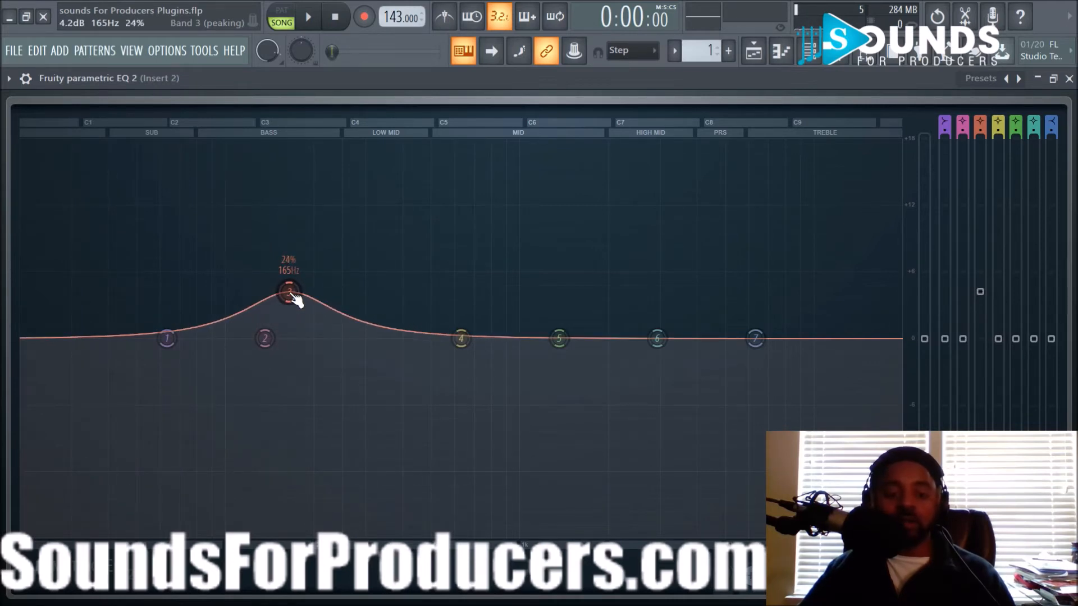
key(space)
drag(294, 295, 227, 288)
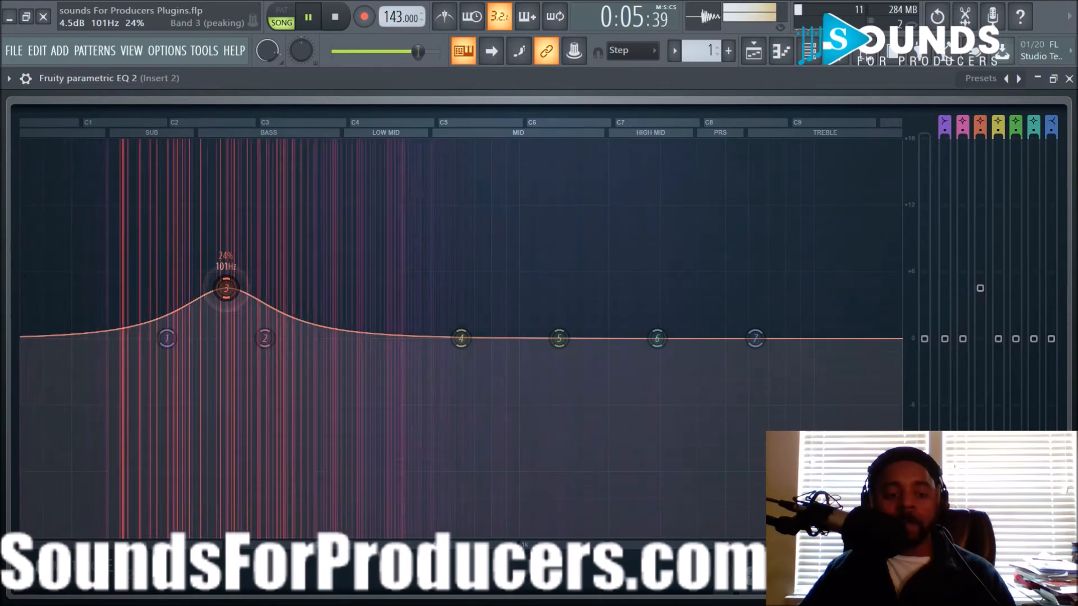
key(space)
Try a deep high-shelf cut with band 7 at about 1172 Hz, reset the band, and audition the kick again
drag(756, 338, 547, 536)
key(space)
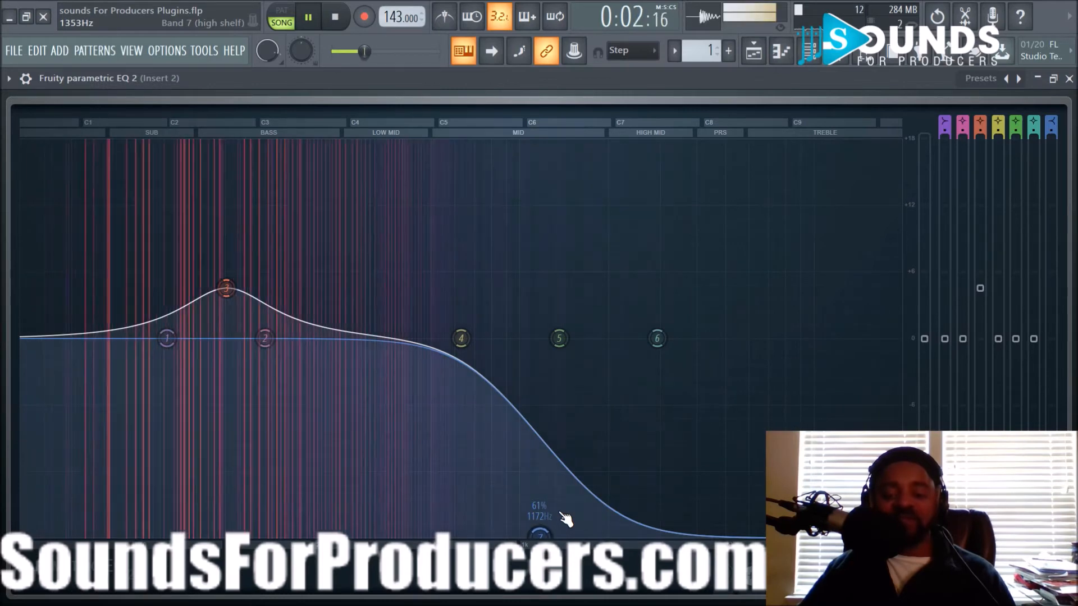
key(space)
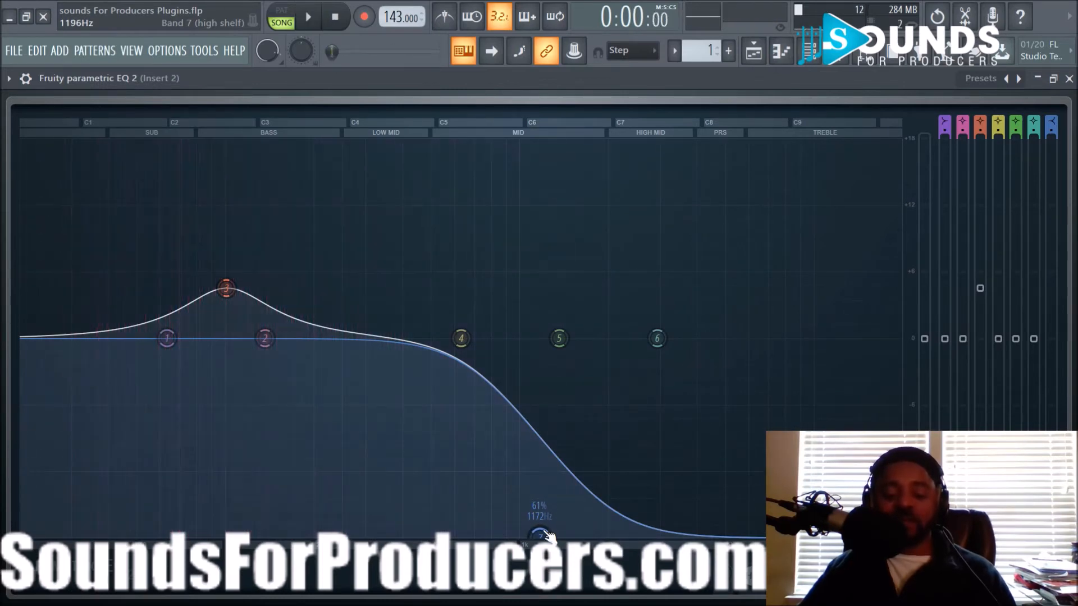
right_click(547, 536)
click(571, 541)
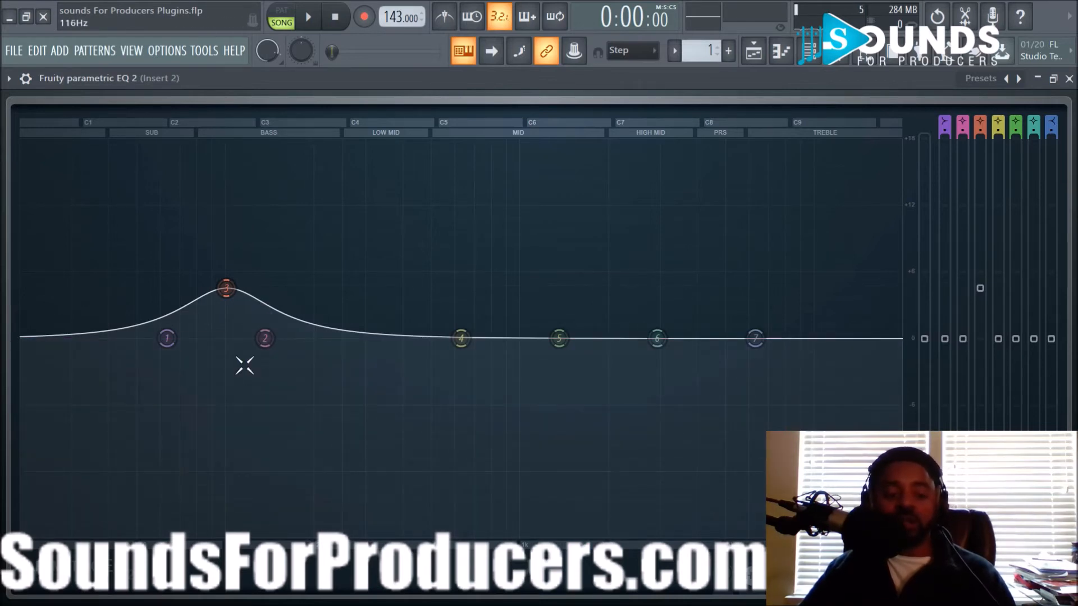
key(space)
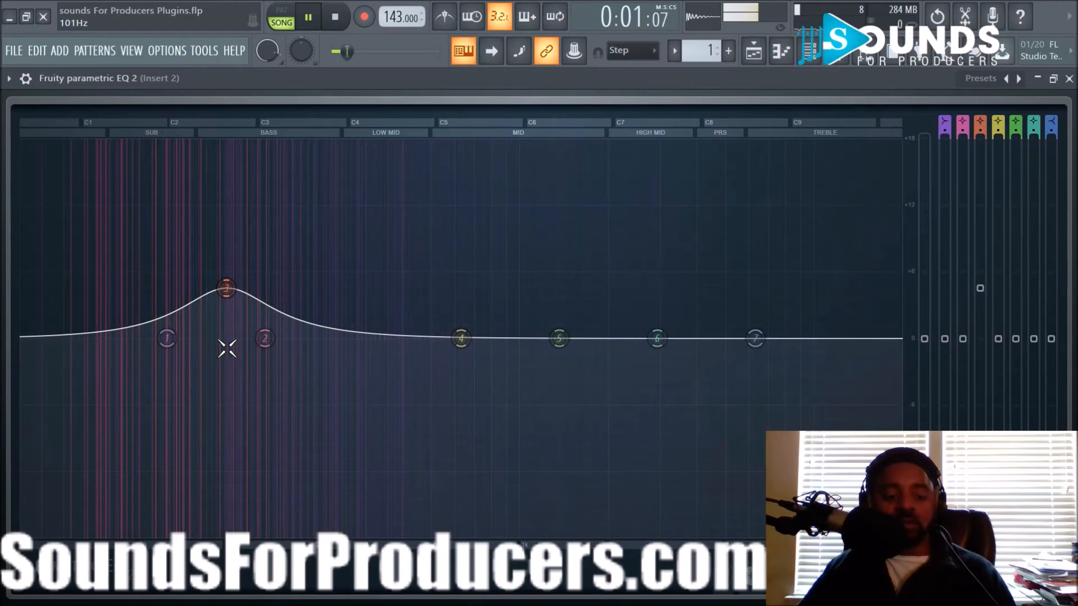
key(space)
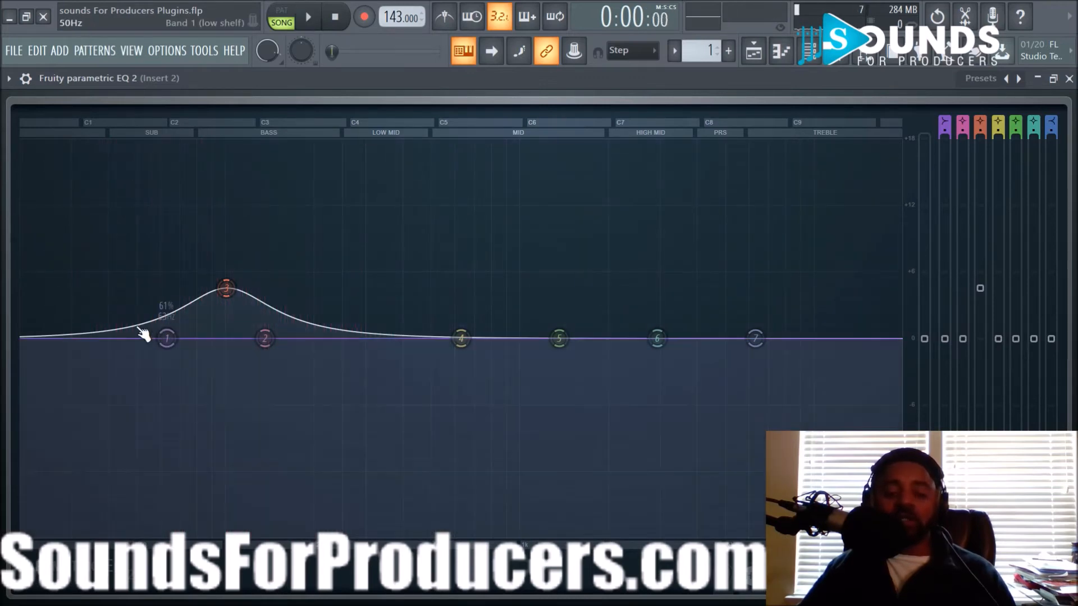
Try a low-shelf boost with band 1 at about 72 Hz and about 100 Hz, reset the band, and stop playback
drag(170, 346, 183, 271)
key(space)
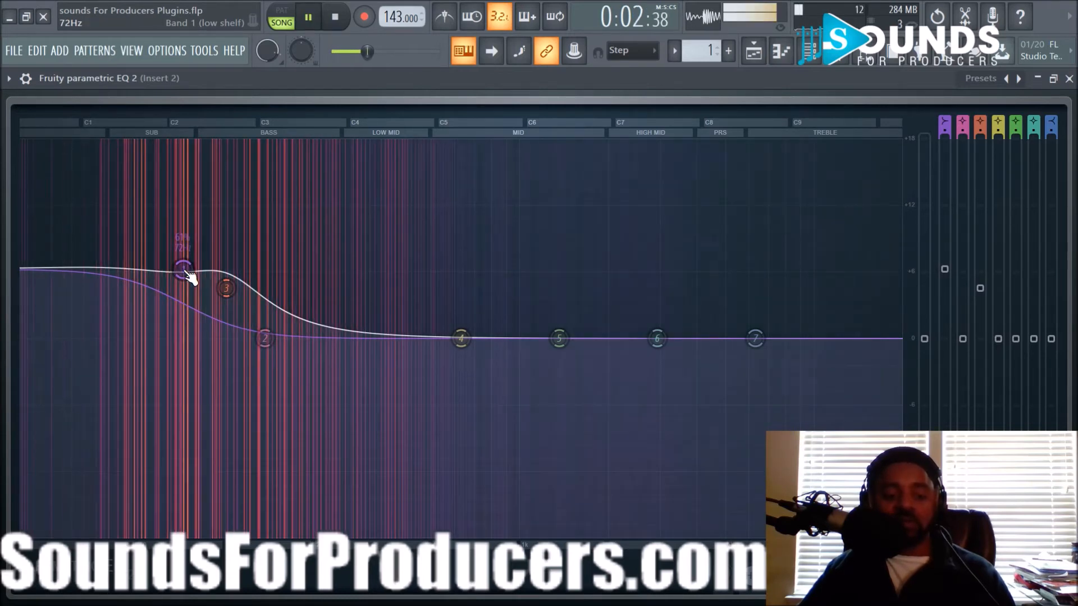
key(space)
drag(191, 276, 226, 249)
key(space)
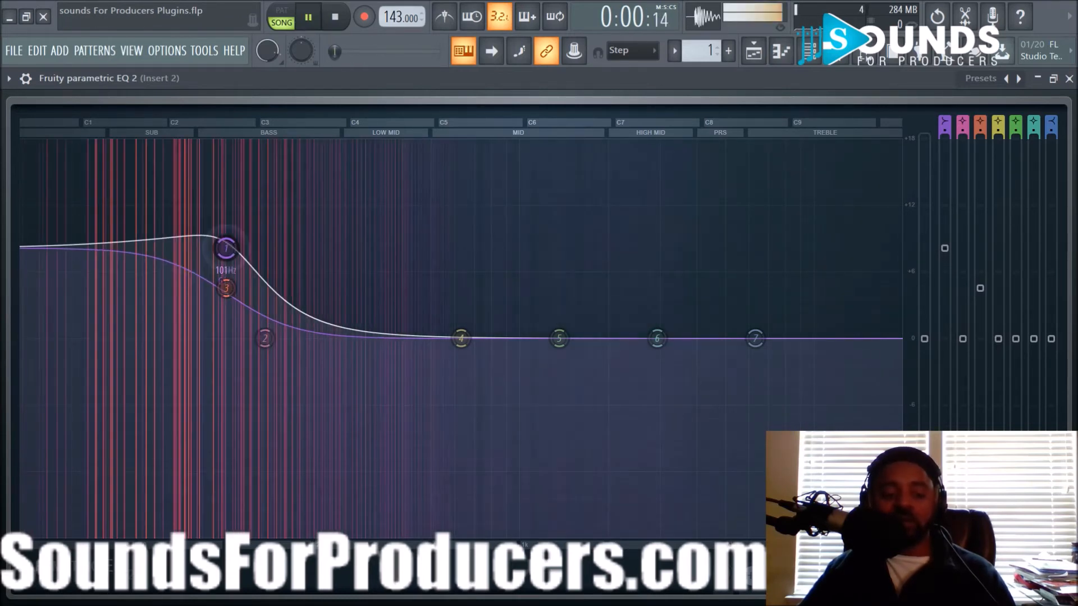
right_click(227, 249)
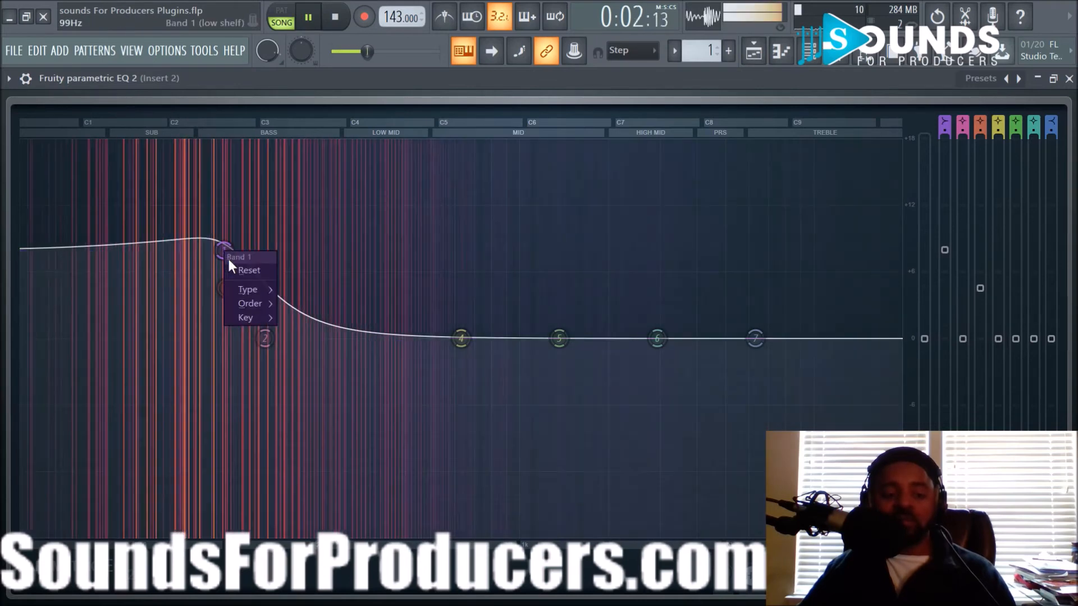
click(239, 267)
key(space)
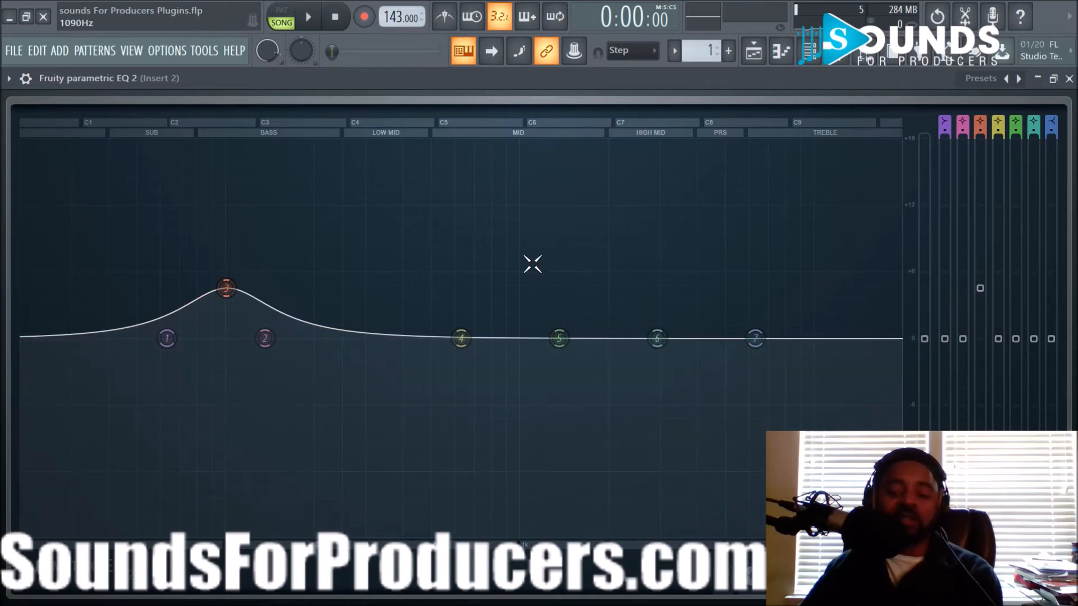
Close the EQ and the mixer, and shift the channel rack so all four bars of the kick pattern are in view
click(1071, 80)
click(1070, 78)
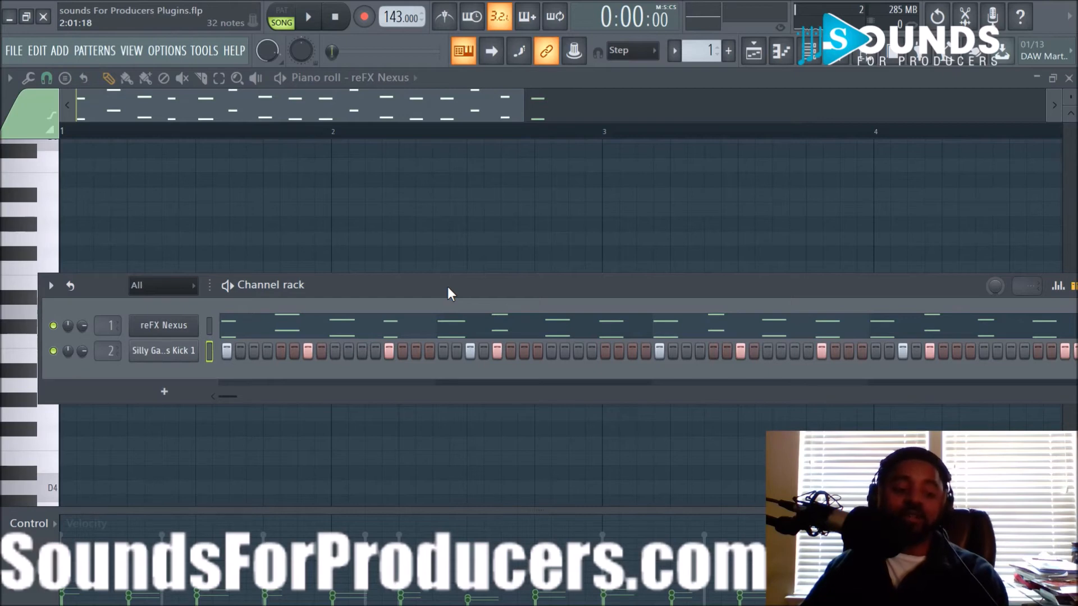
drag(447, 287, 407, 301)
drag(537, 302, 446, 310)
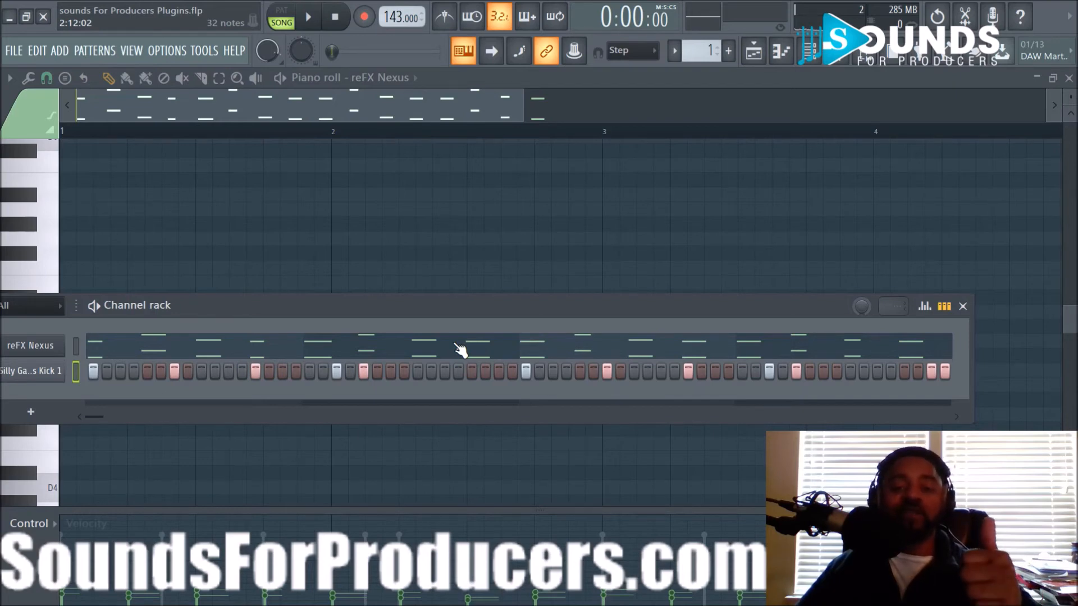
Bring up the mixer with Insert 1 unmuted and play the Nexus melody and kick together
click(754, 52)
click(836, 66)
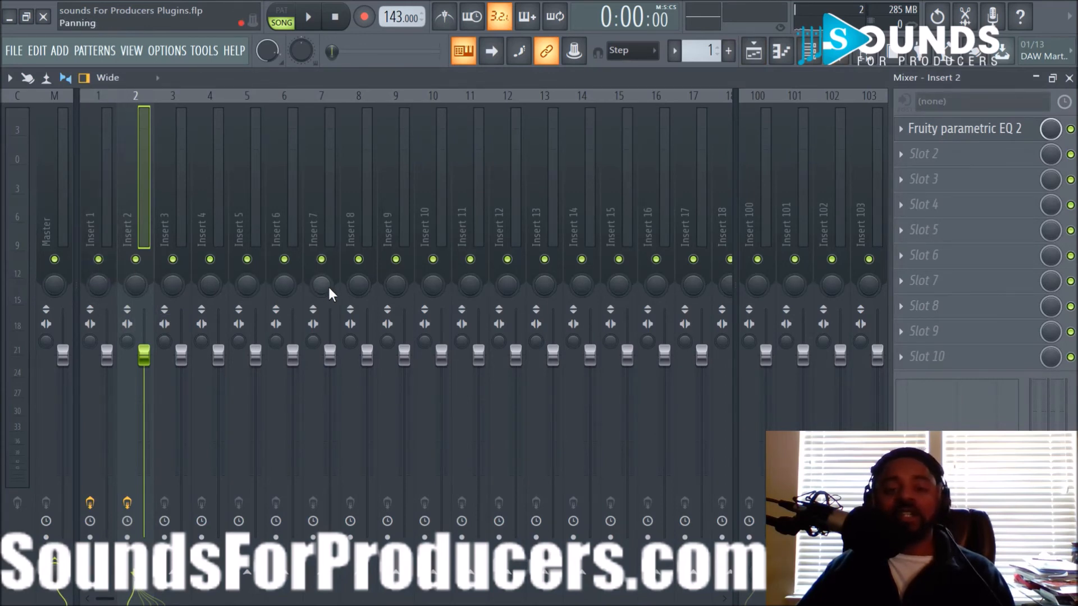
key(space)
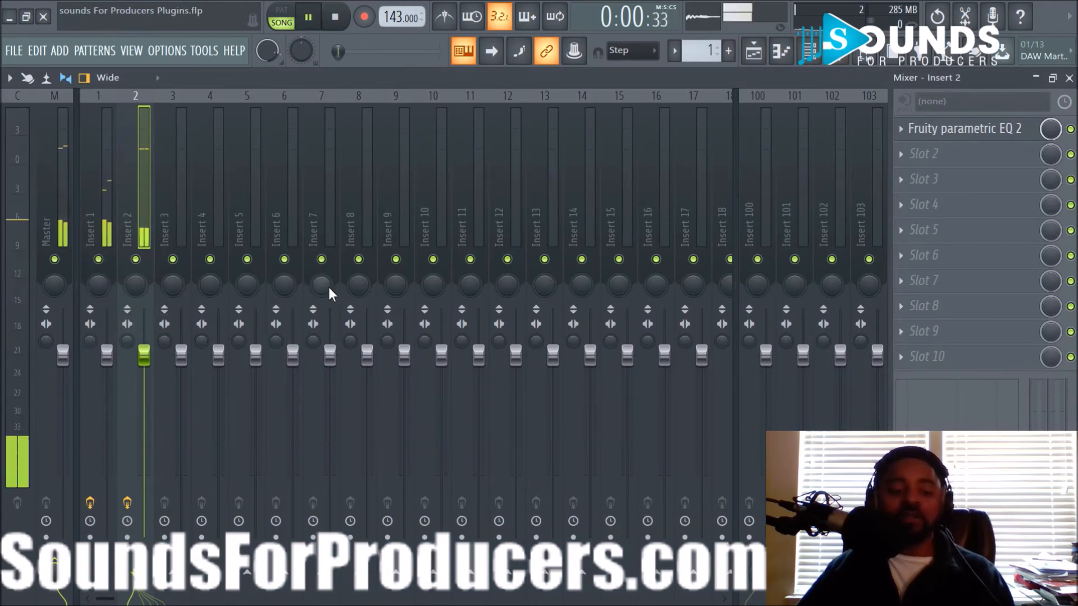
click(754, 52)
click(835, 66)
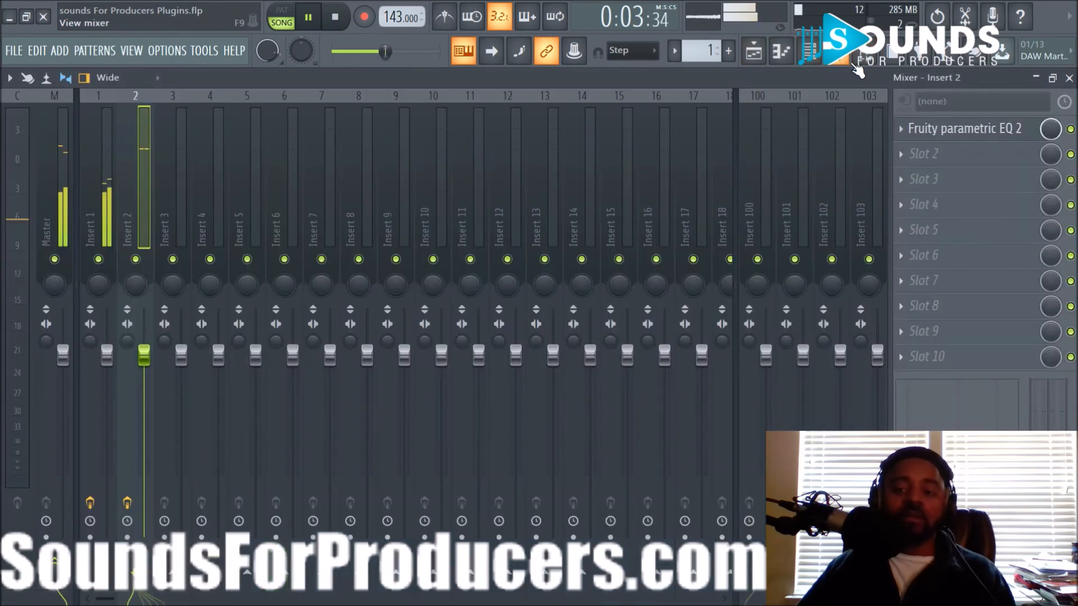
Show the browser, collapse the Synths folder, and expand Bonus One Shots in Scorpion's Sting Vol. 2
click(860, 66)
click(115, 434)
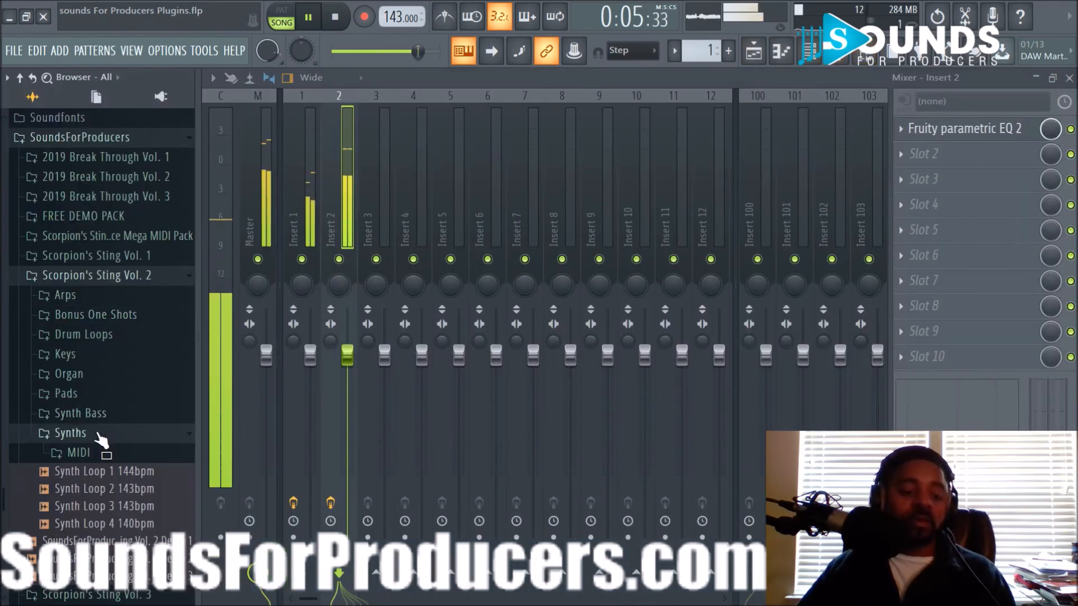
click(87, 437)
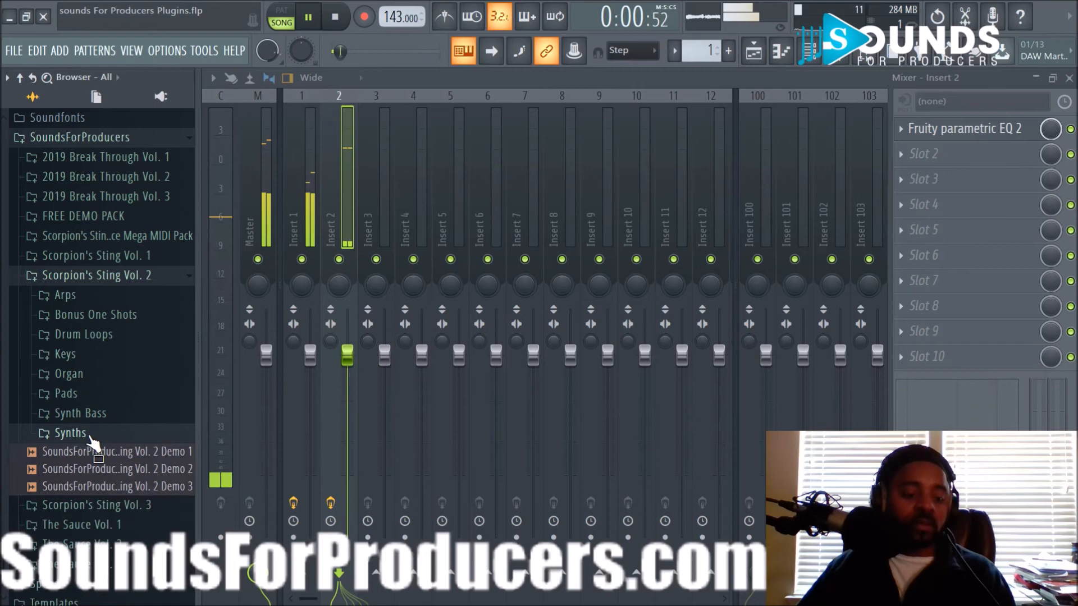
click(103, 315)
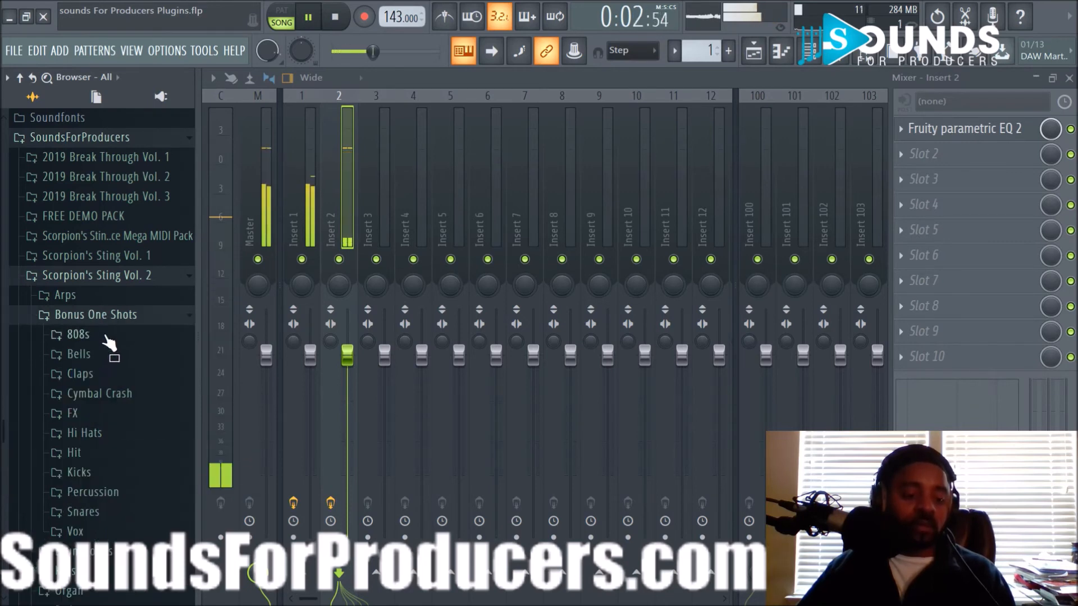
Preview the samples in the Snares folder, load You Upset Snare 1 into a new channel, and close its settings
click(98, 512)
click(101, 531)
click(104, 548)
right_click(108, 547)
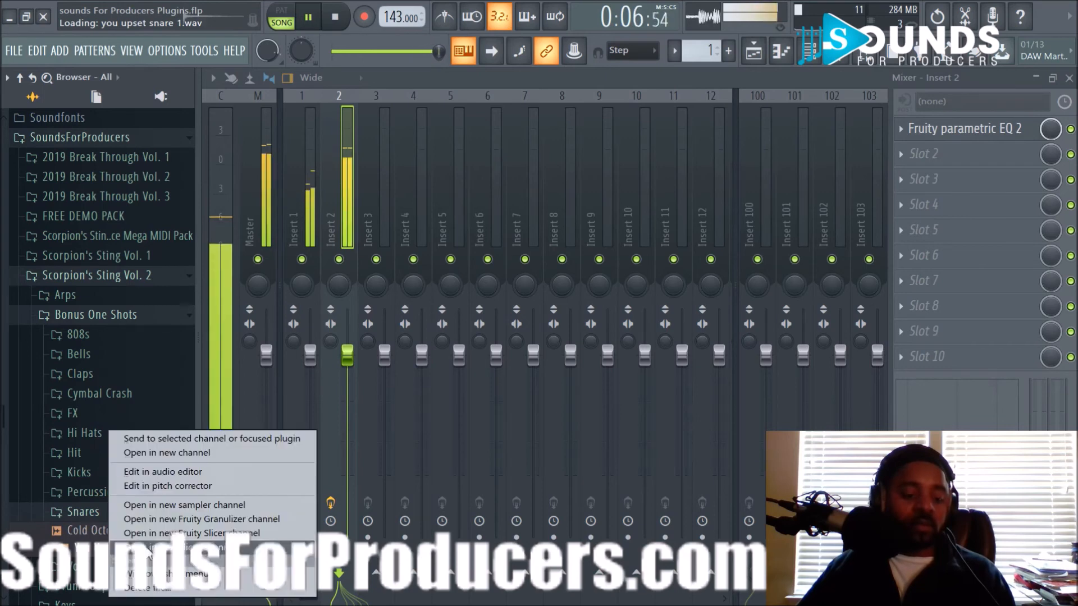
click(159, 455)
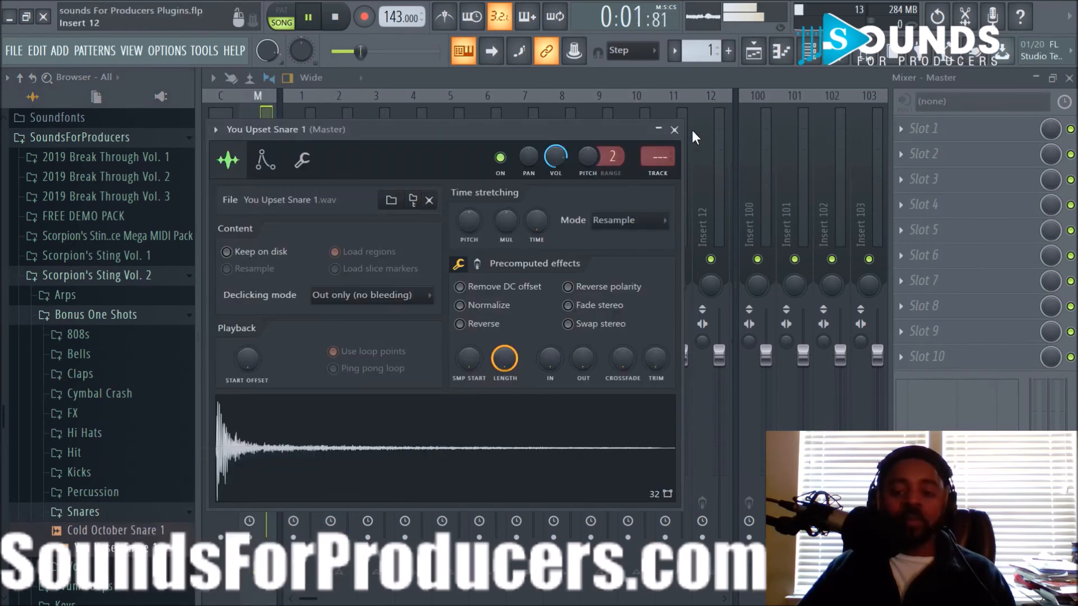
click(674, 130)
Place a snare hit on the ninth step of each of the four bars in the channel rack
click(809, 50)
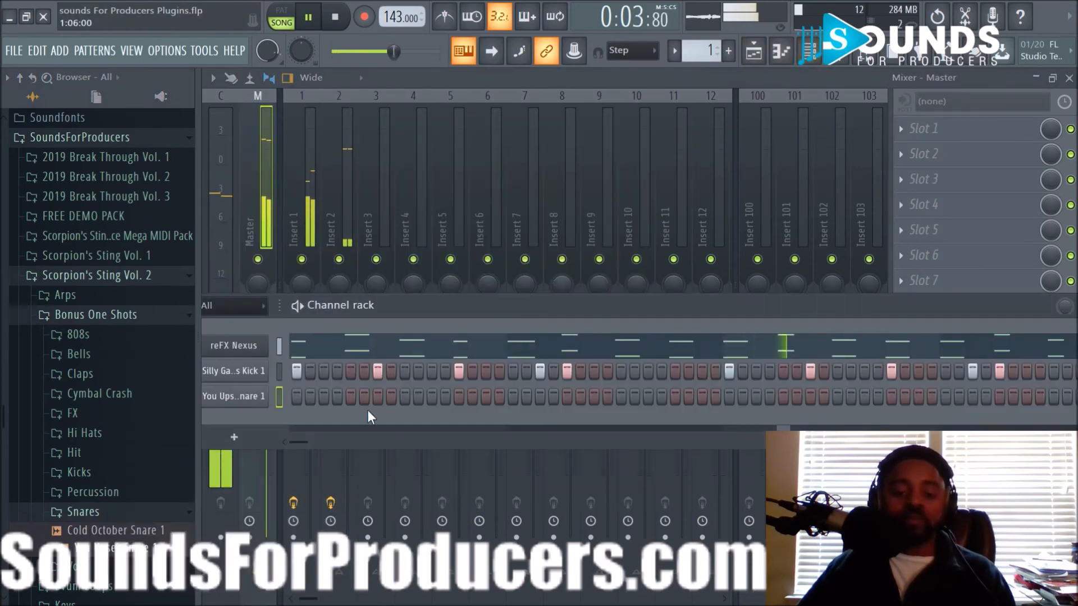
click(405, 397)
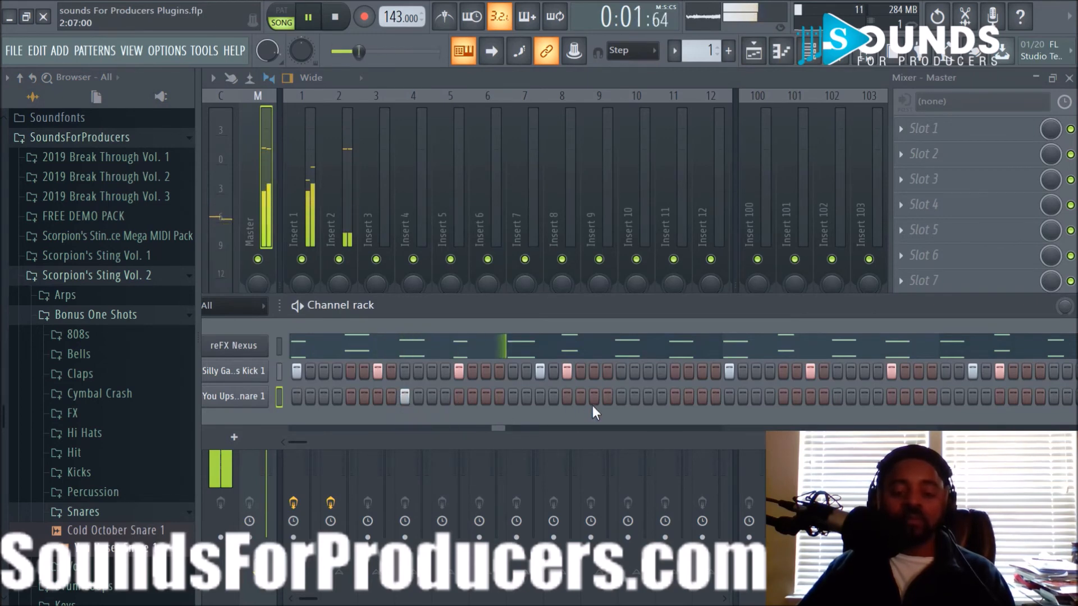
click(620, 397)
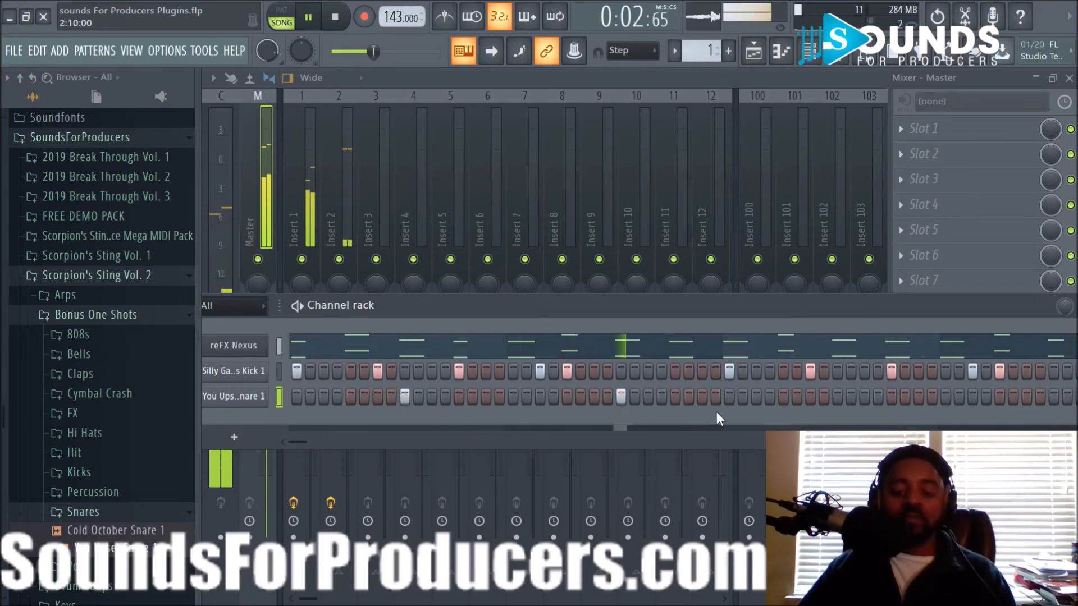
click(837, 396)
click(1053, 397)
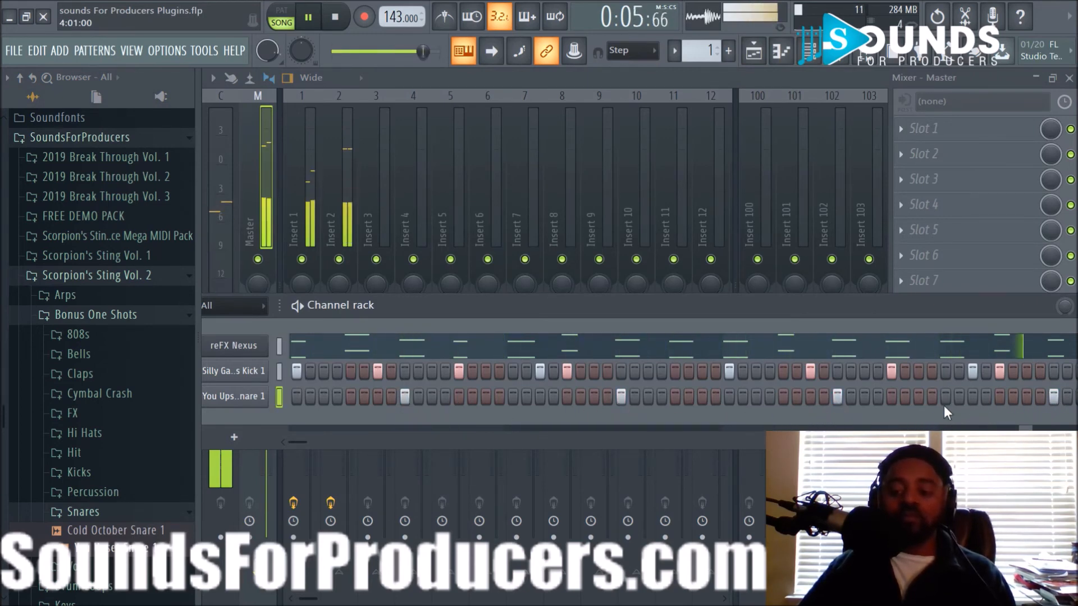
Shift the channel rack clear of the browser and set the You Upset Snare 1 channel's volume to 88%
drag(512, 305, 660, 286)
click(387, 374)
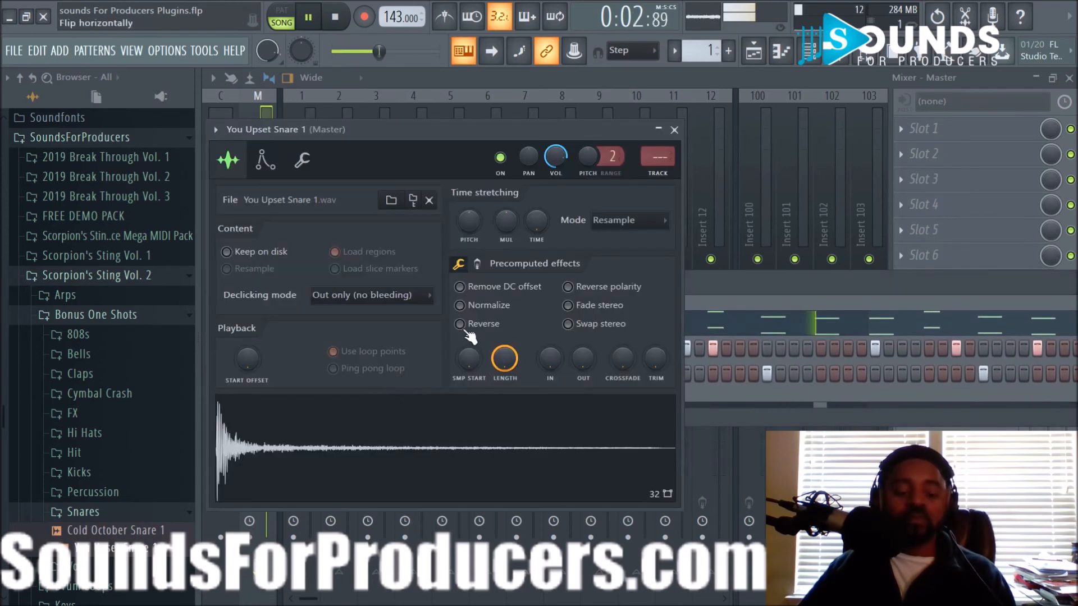
click(676, 128)
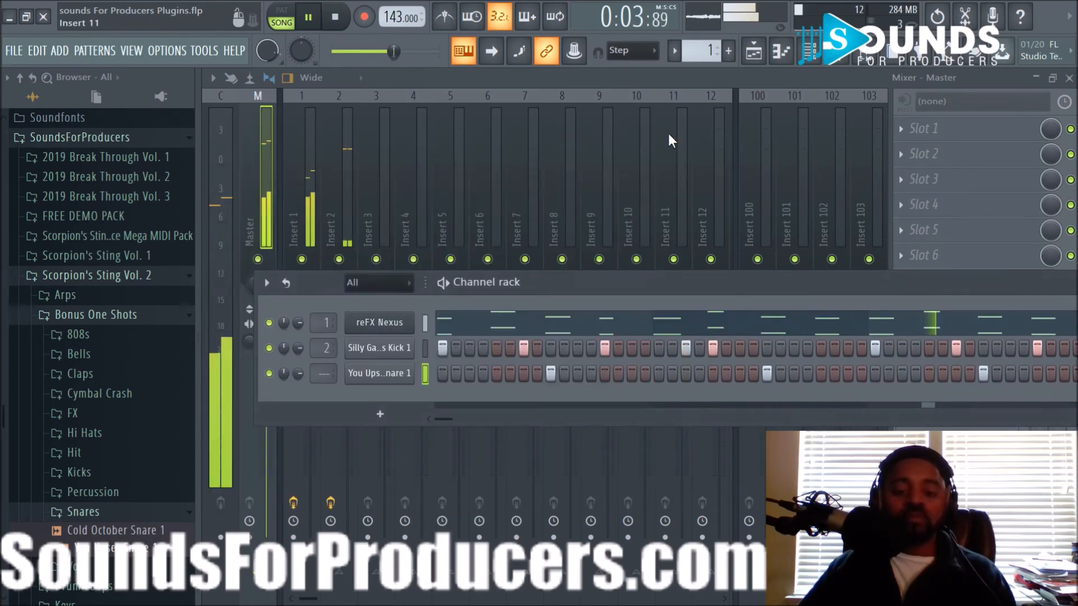
click(407, 382)
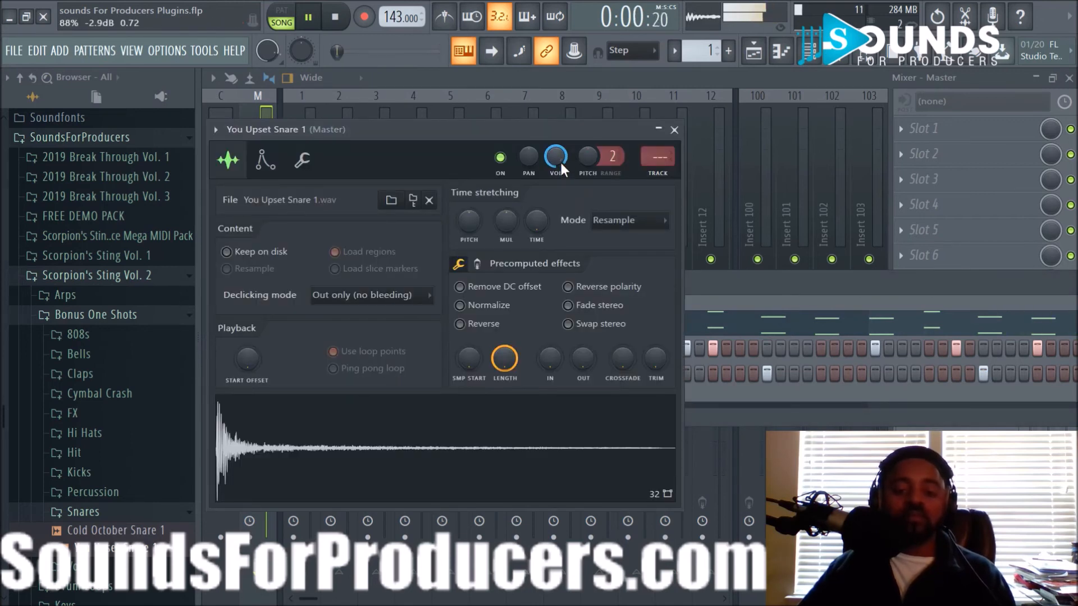
Preview the Hi Hats samples, load Cold October Hi Hat 1 into a new channel, and close its settings
click(74, 453)
click(84, 471)
click(90, 452)
click(84, 433)
click(90, 452)
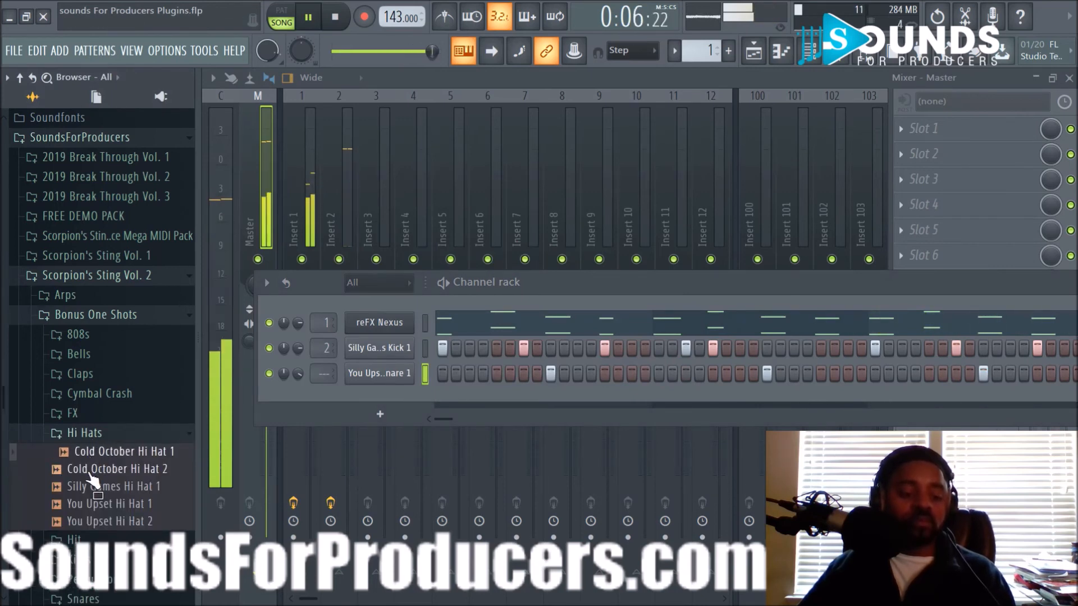
right_click(111, 450)
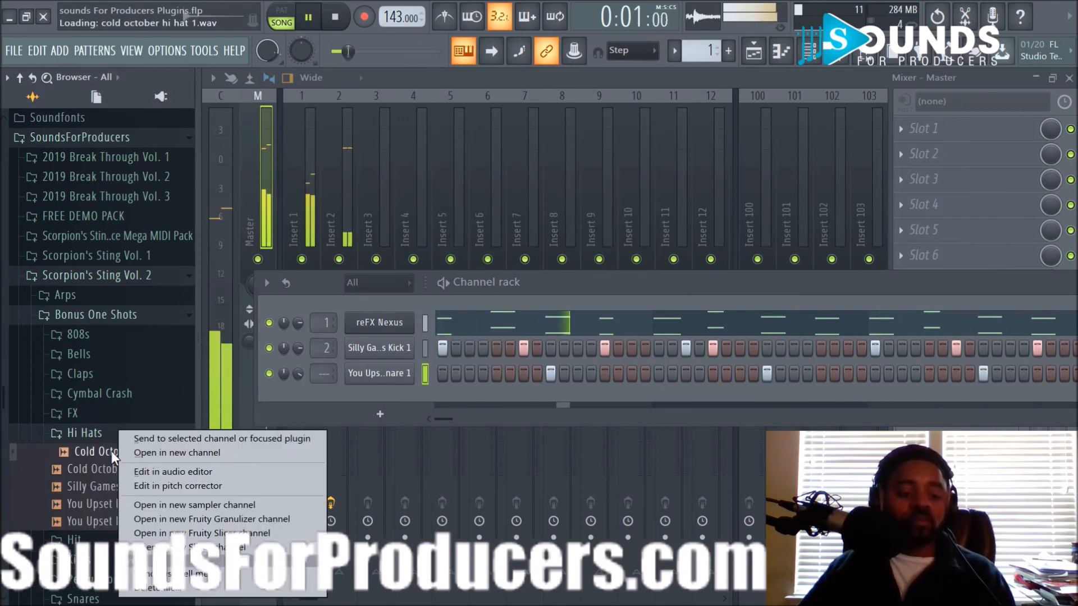
click(167, 453)
click(696, 152)
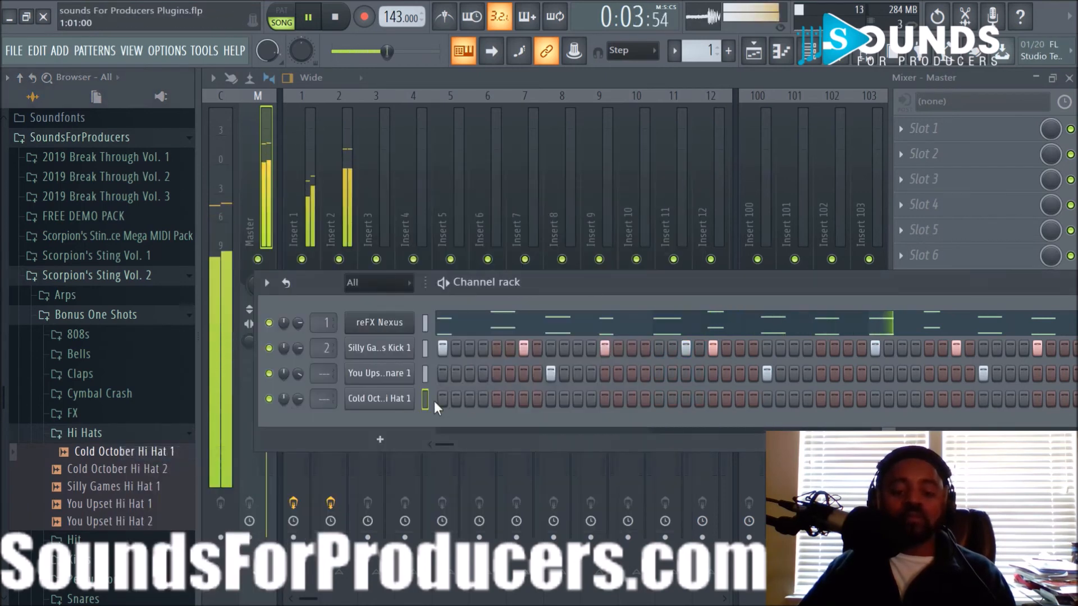
Fill every second step of the Cold October Hi Hat 1 channel and shift the channel rack to expose more steps
right_click(396, 399)
click(620, 456)
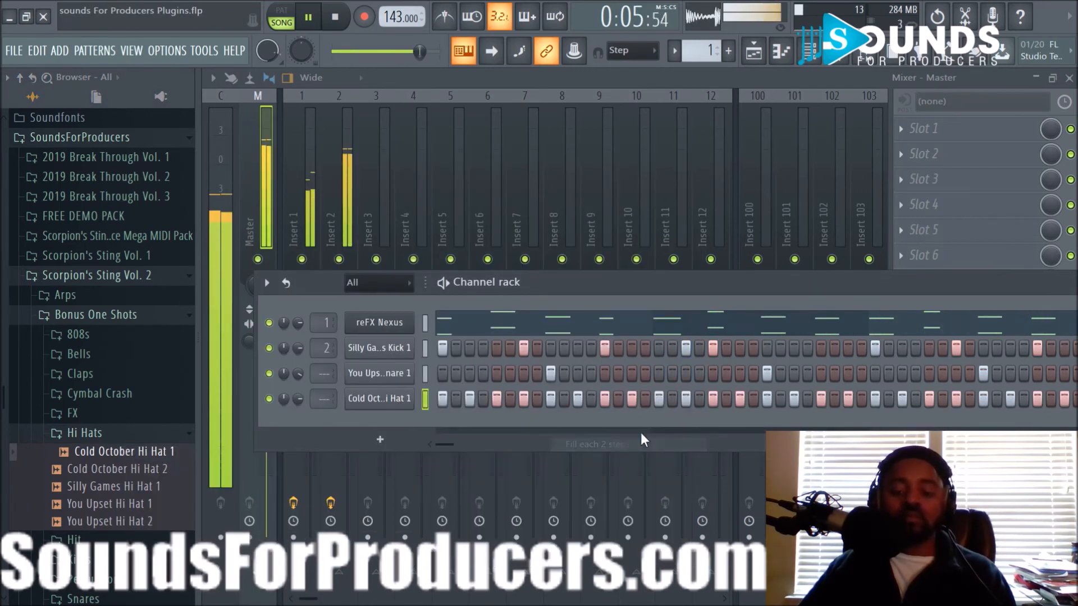
drag(729, 284, 651, 280)
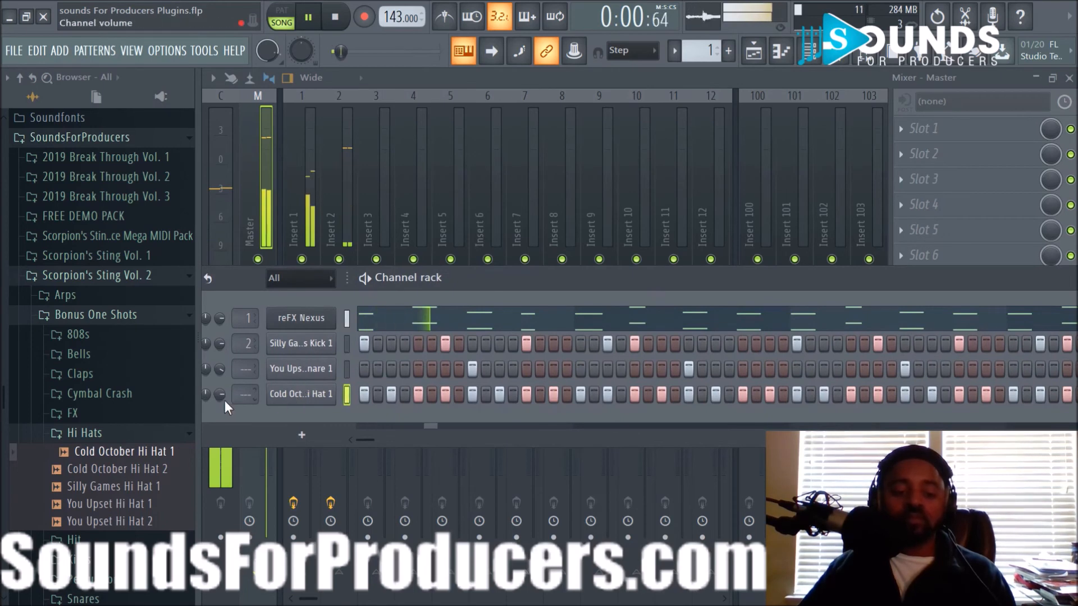
Raise the Cold October Hi Hat 1 channel's pitch to +35 cents, look over its miscellaneous settings, and close them
click(285, 394)
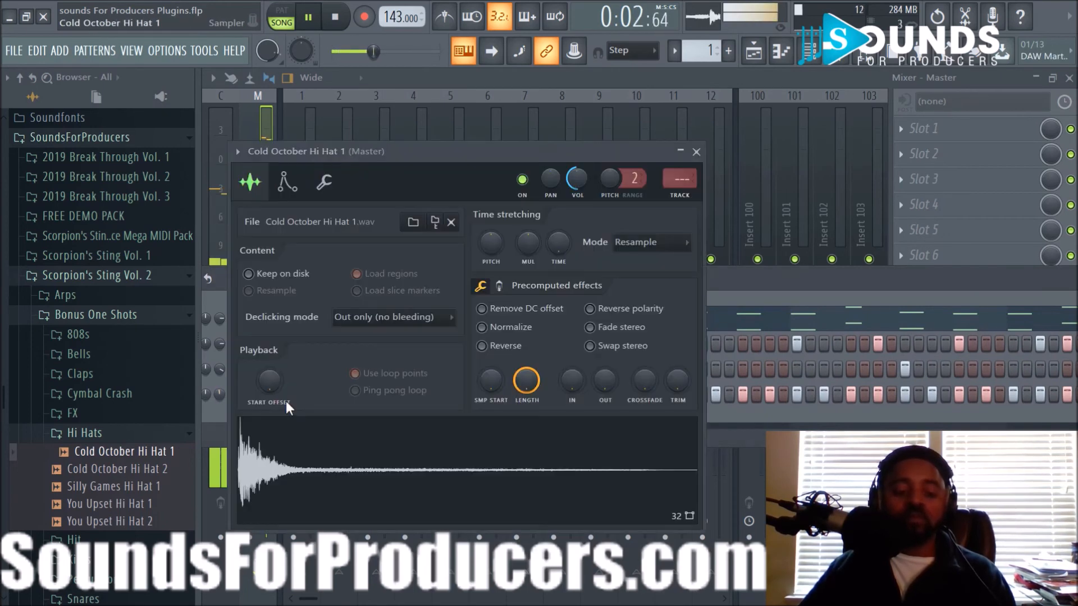
click(324, 181)
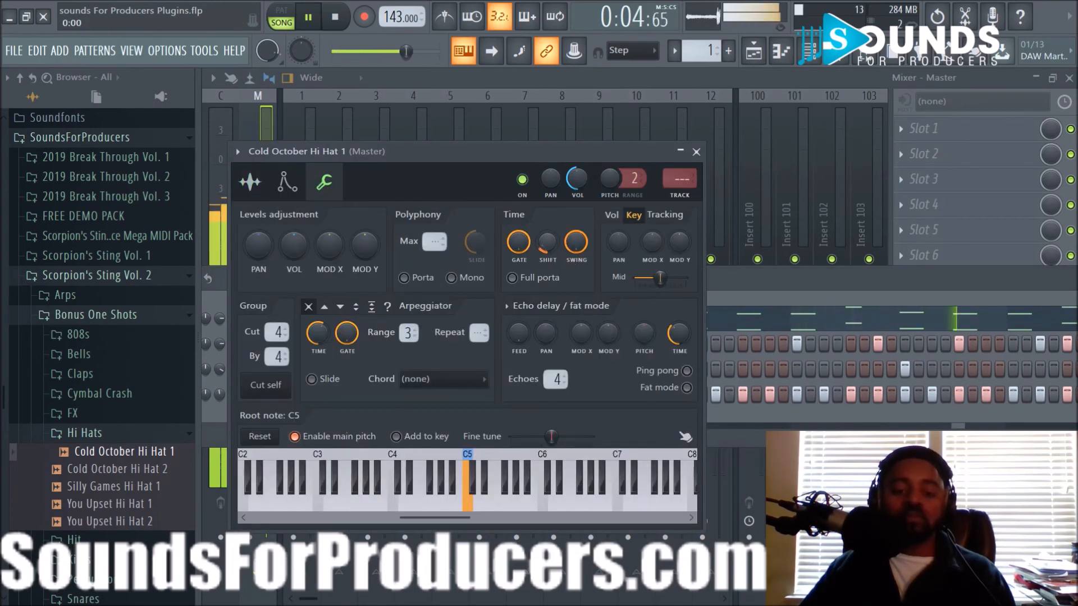
click(250, 181)
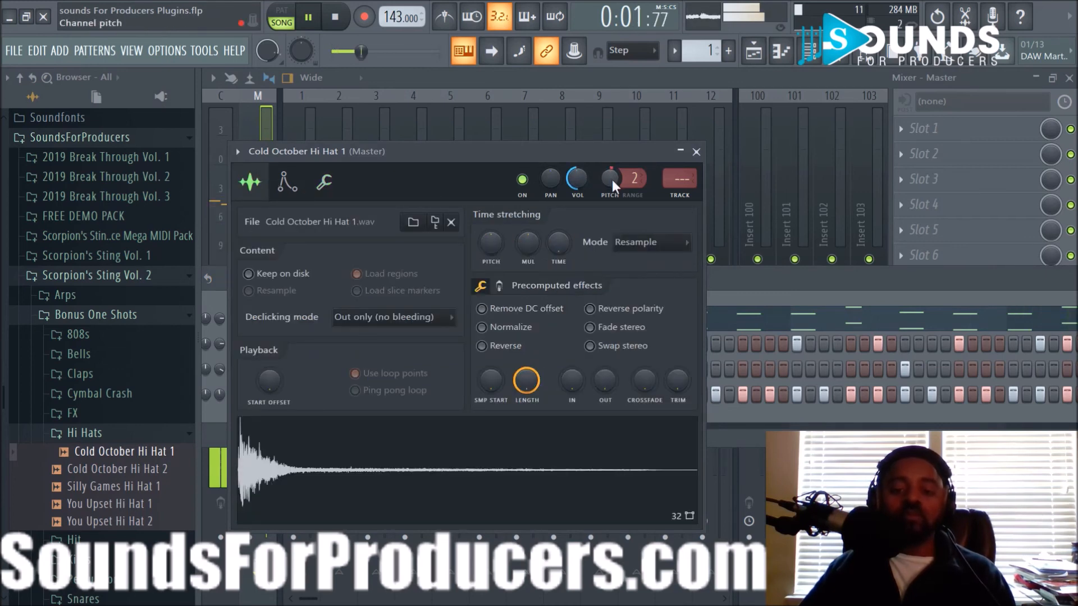
scroll(612, 180, up, 4)
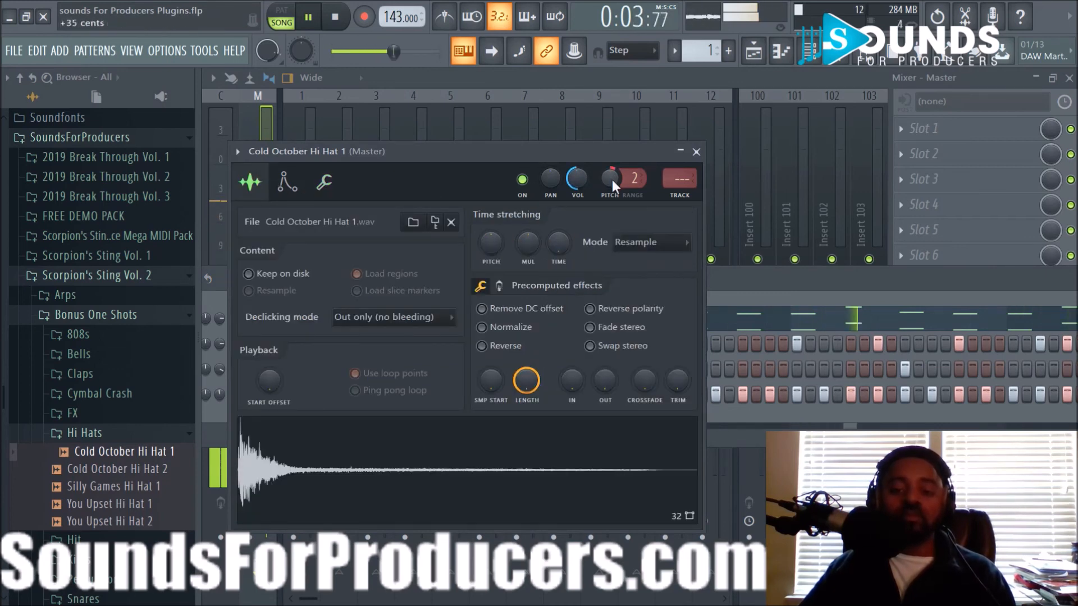
click(324, 182)
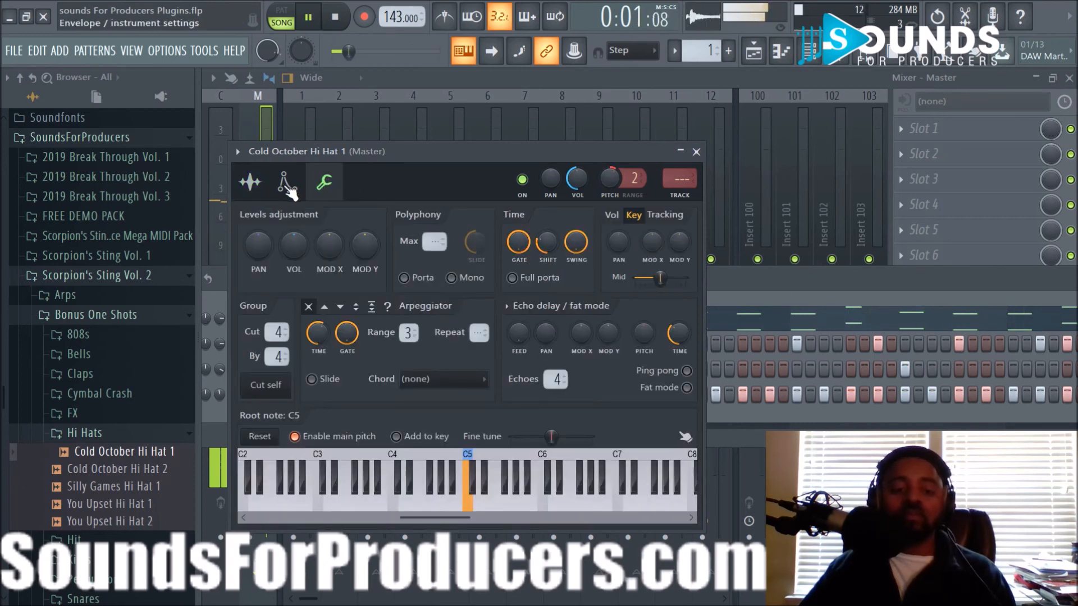
click(250, 182)
click(697, 152)
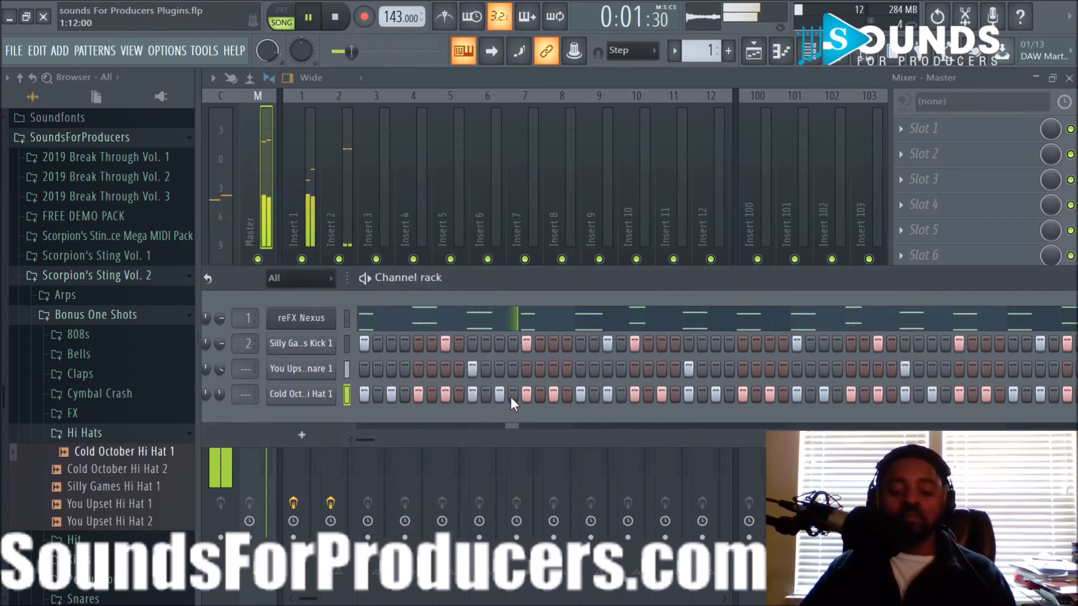
Add extra hi-hat hits on step 10 of bar one, step 16 of bar two, and step 14 of bar four
click(482, 397)
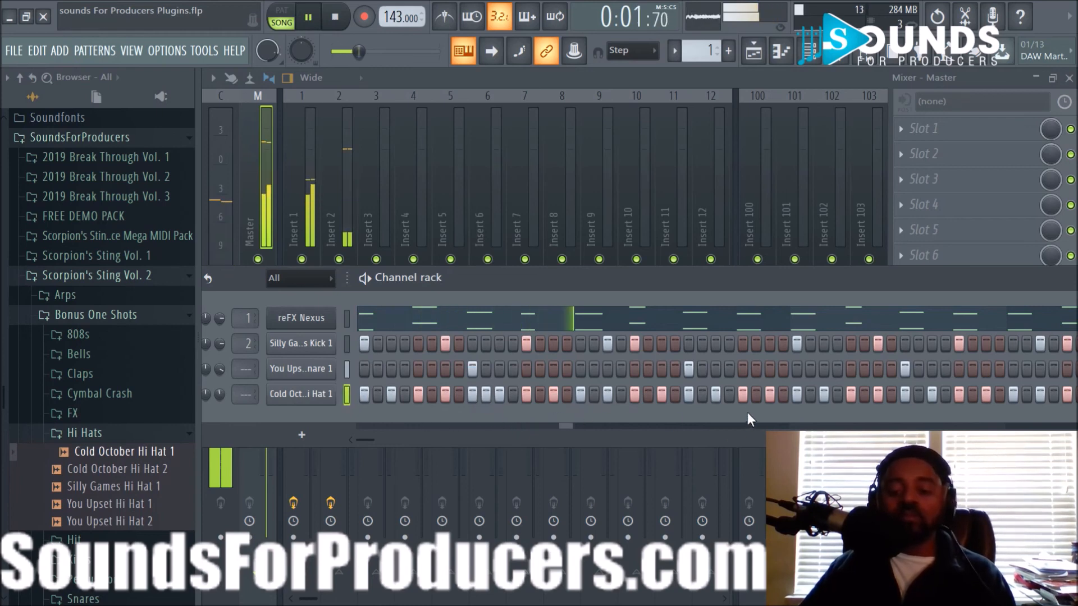
click(781, 394)
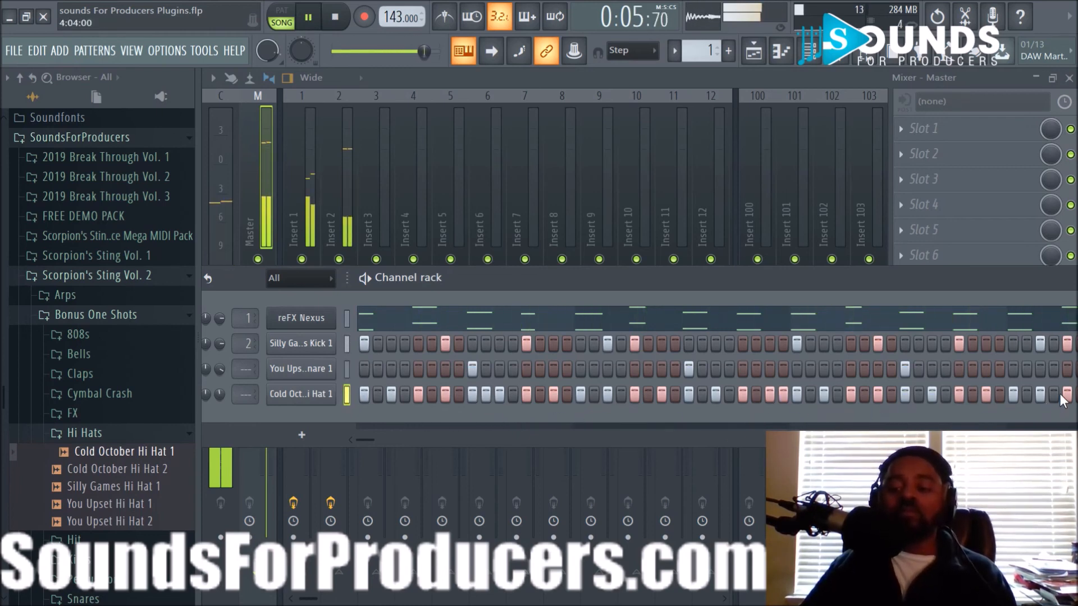
drag(932, 284, 589, 278)
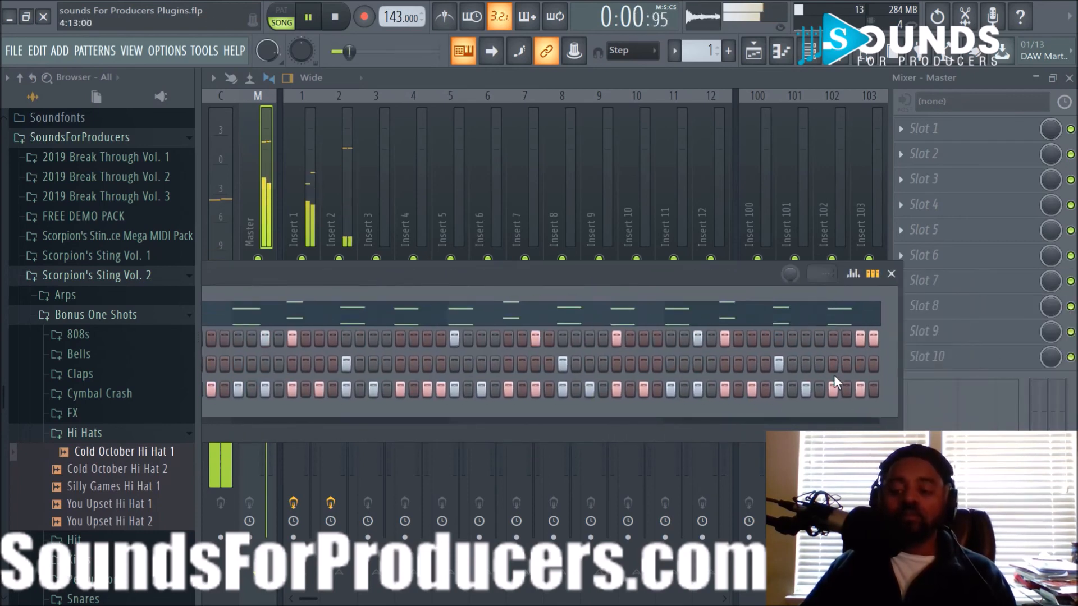
click(843, 390)
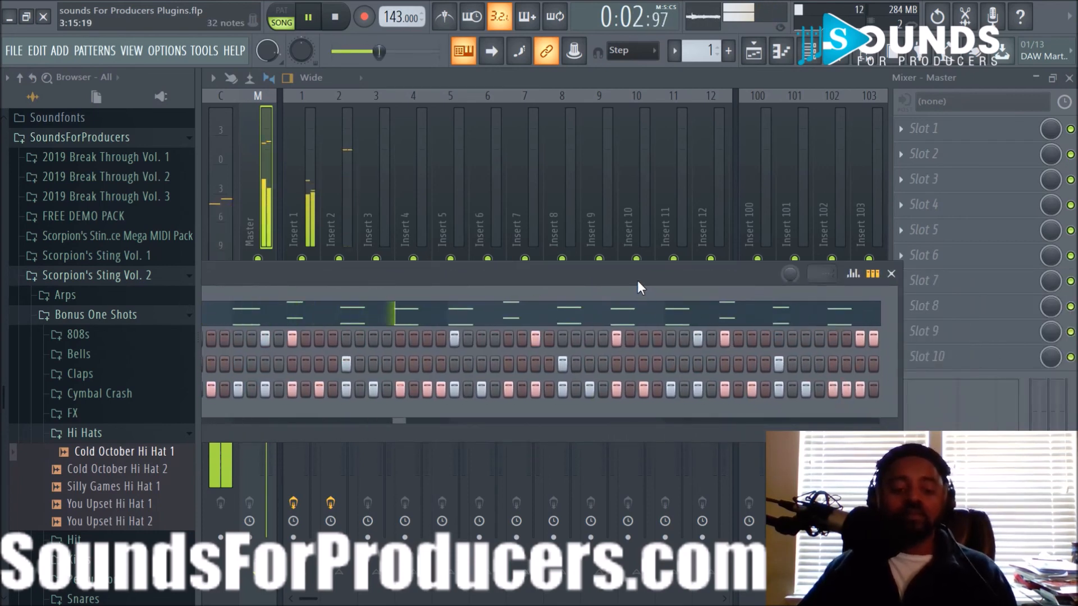
drag(436, 274, 805, 238)
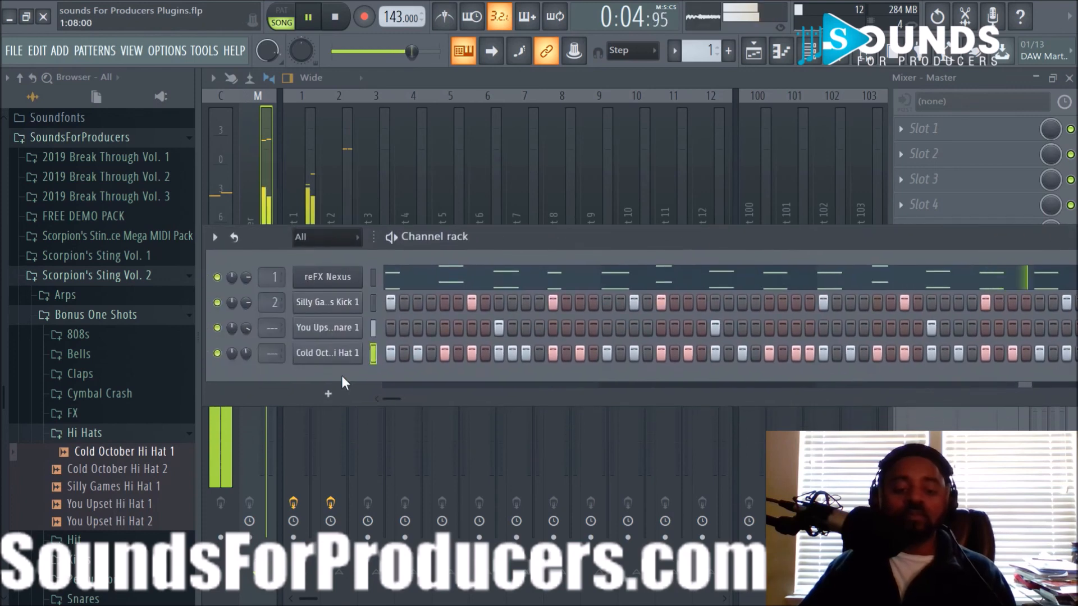
Lower the Cold October Hi Hat 1 channel's volume, set its pitch to +59 cents, and close its settings
drag(246, 353, 246, 377)
click(302, 355)
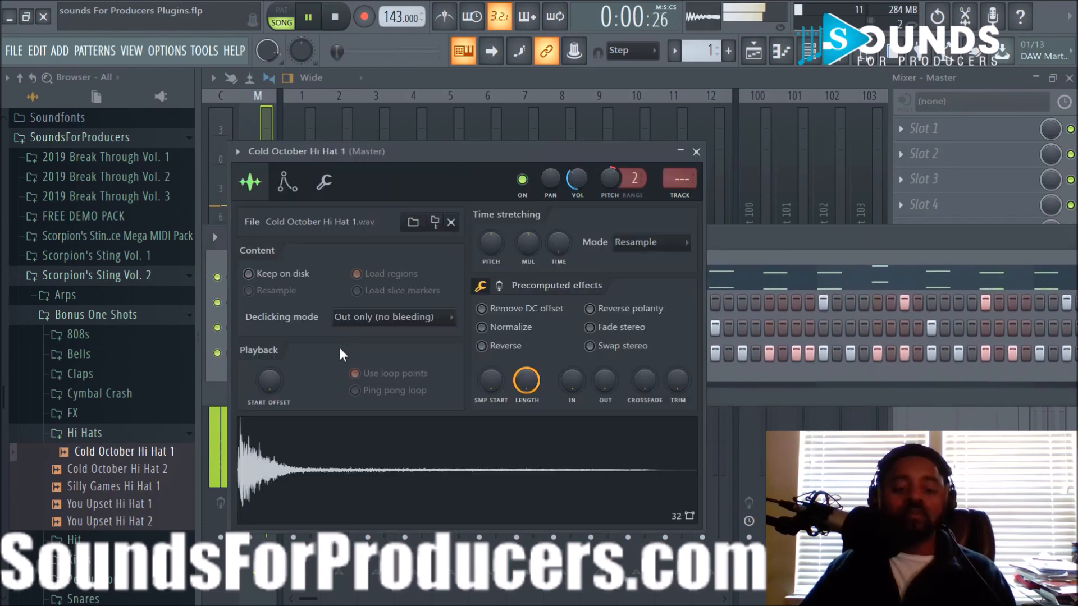
drag(609, 180, 609, 172)
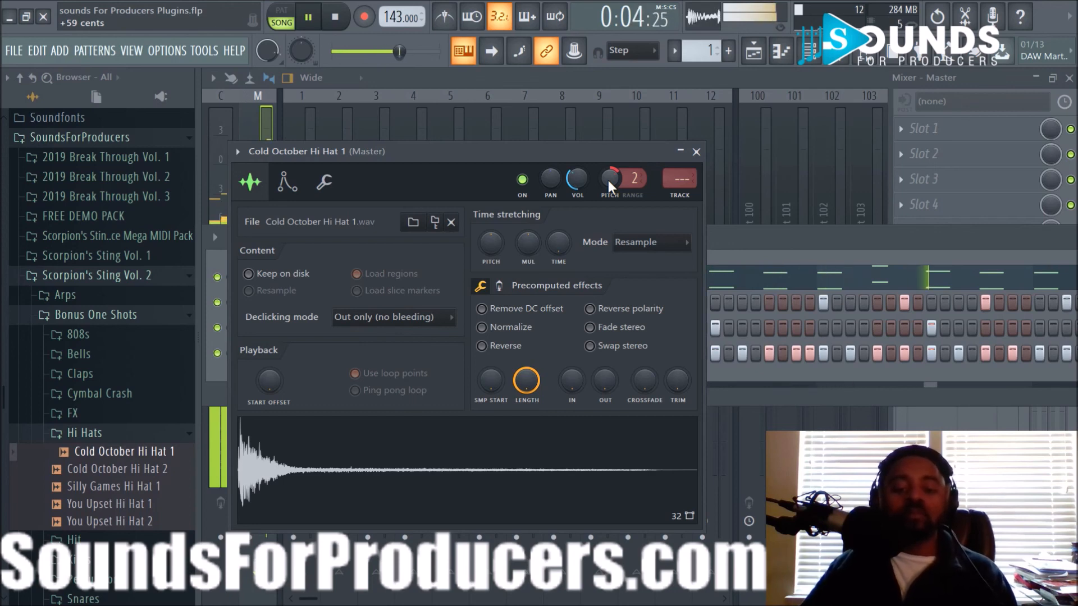
click(706, 152)
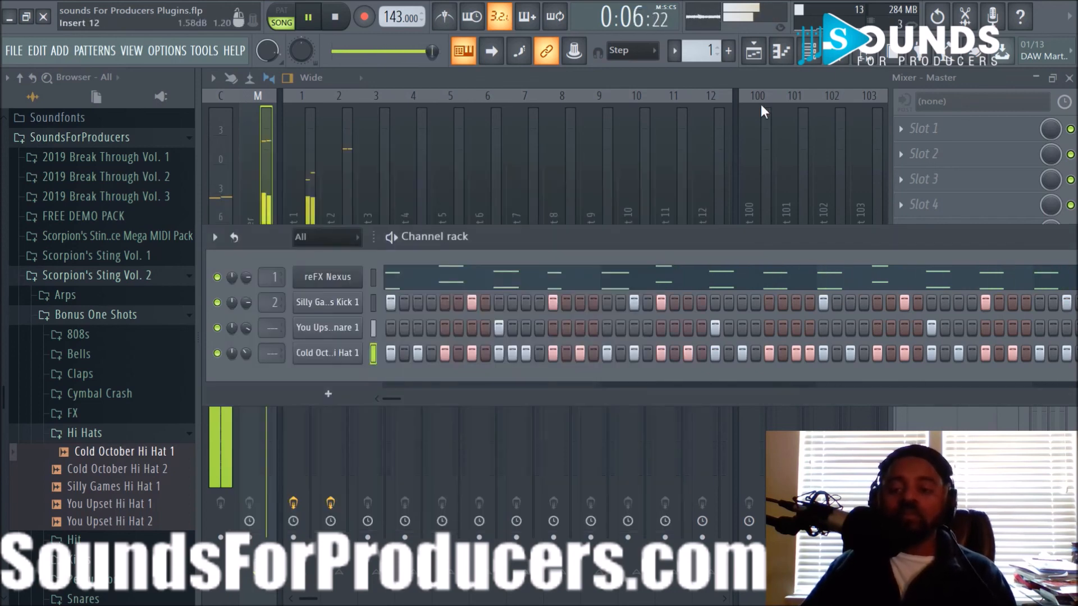
Hide the browser and stop the song's playback
key(alt+F8)
key(space)
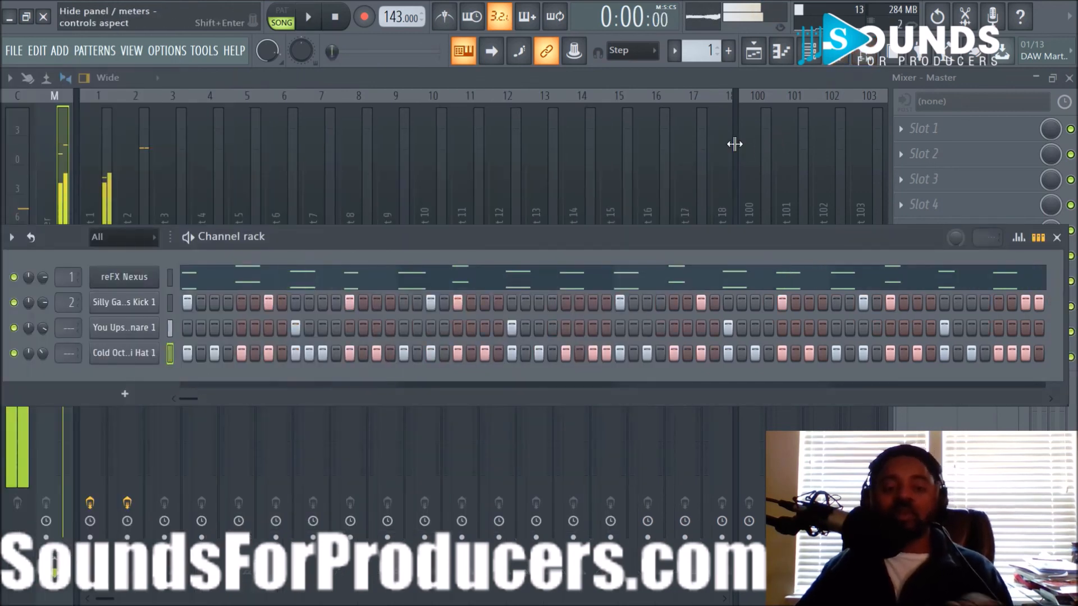